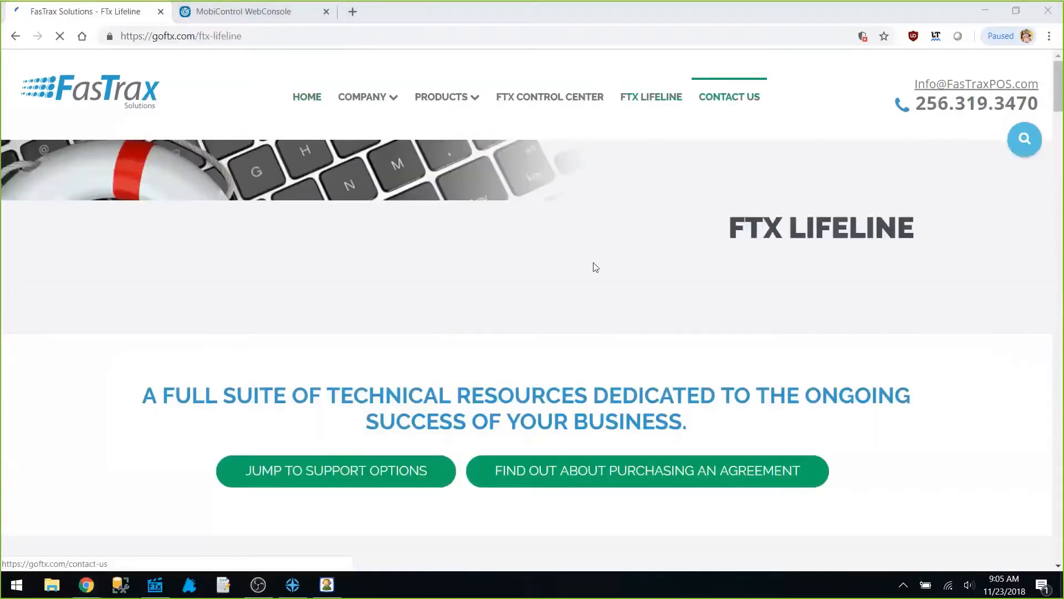
# Step: Open the weekly training webinars page from the FTx Lifeline support options and browse the webinar recordings
pyautogui.click(357, 476)
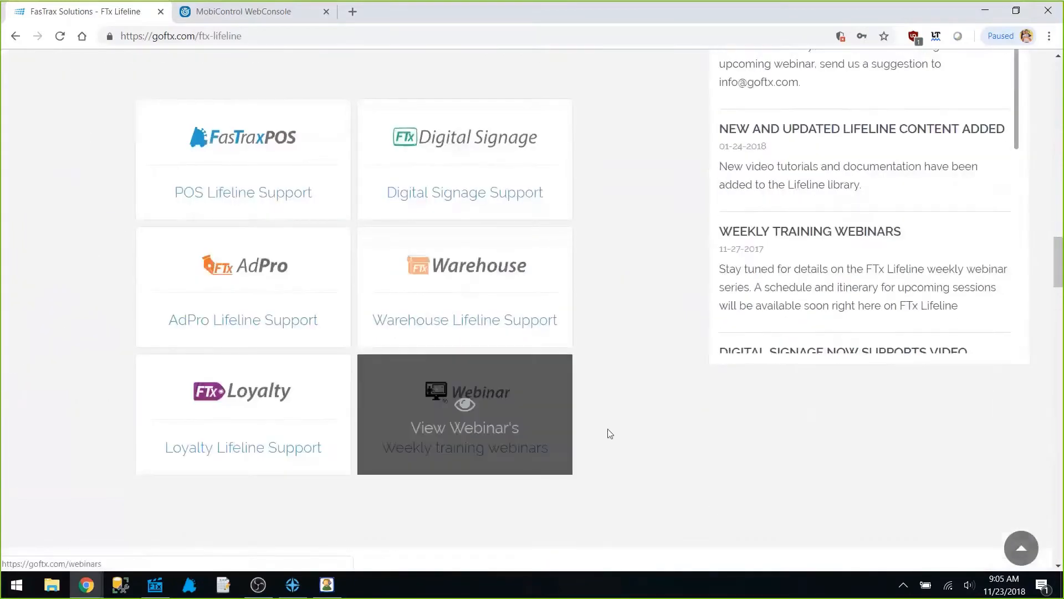
pyautogui.click(610, 433)
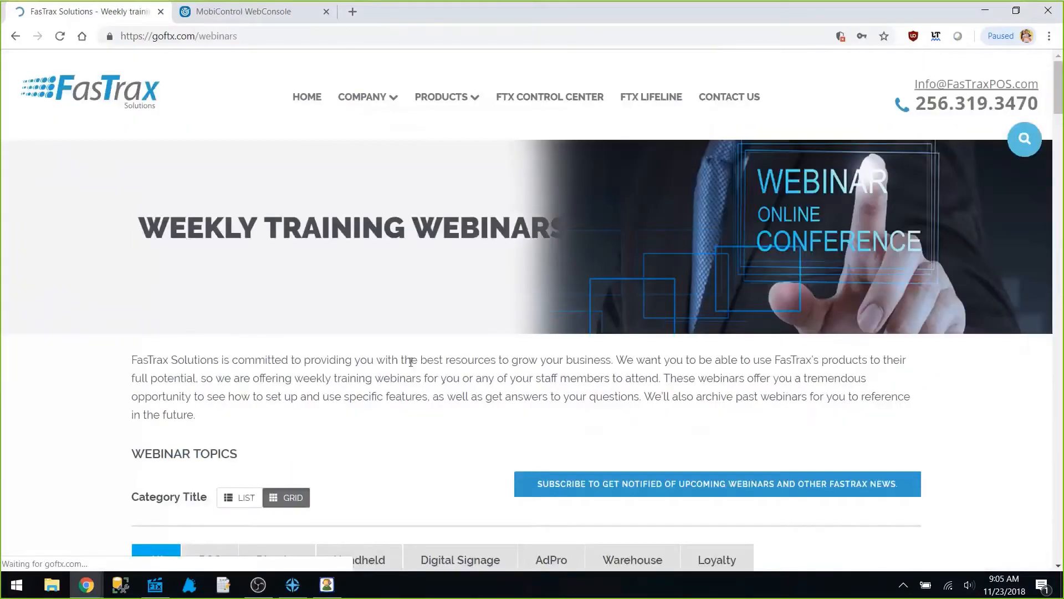
pyautogui.scroll(-3, 412, 366)
pyautogui.scroll(-5, 412, 370)
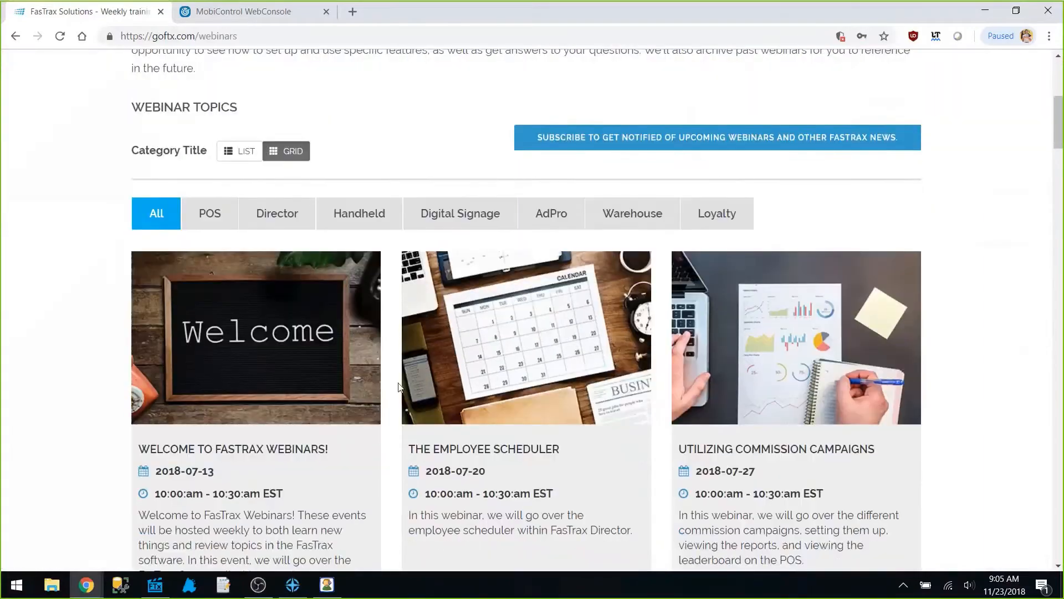
pyautogui.scroll(-1, 387, 354)
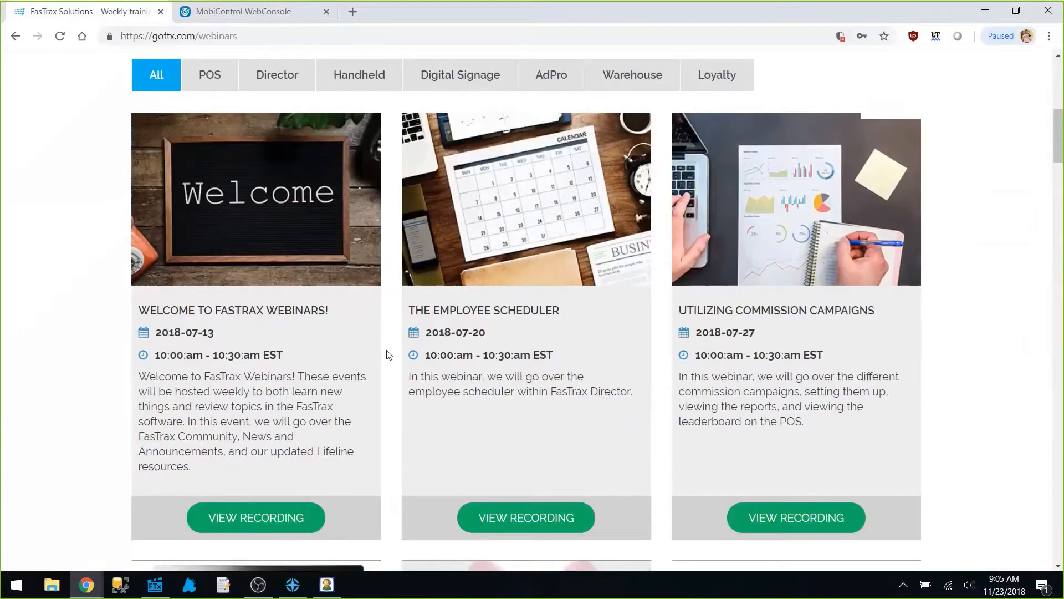
pyautogui.scroll(-6, 387, 355)
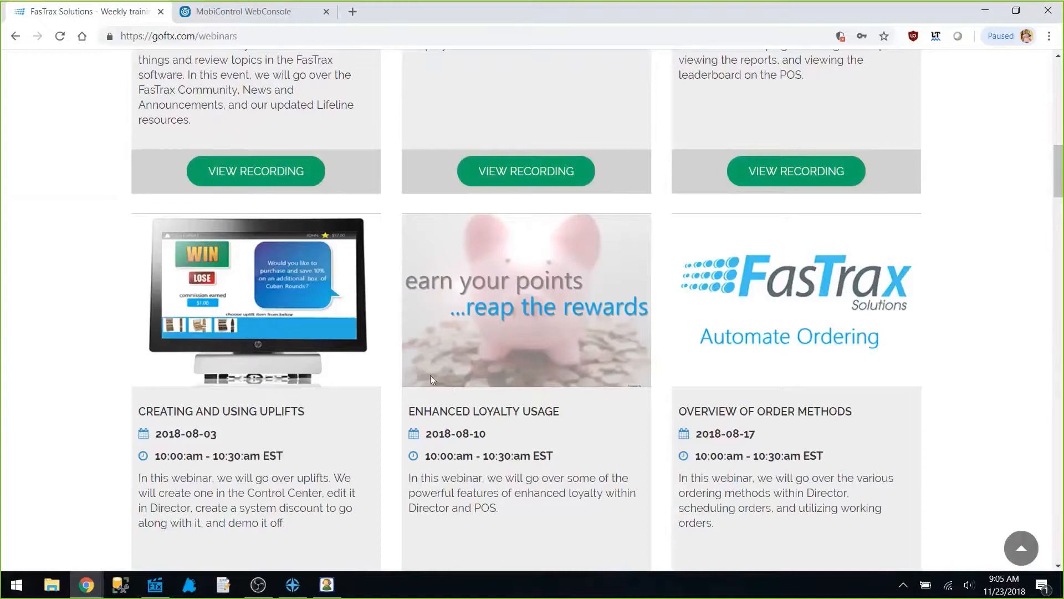
# Step: Switch to FasTrax Director and look up the item with UPC 123123 in the Pricebook
pyautogui.click(145, 587)
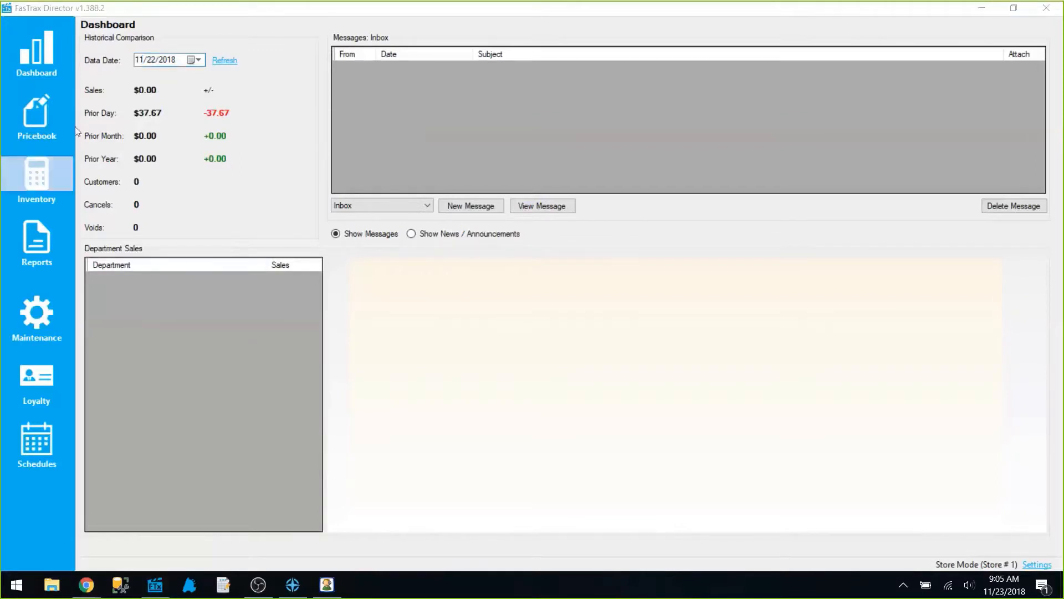
pyautogui.click(32, 117)
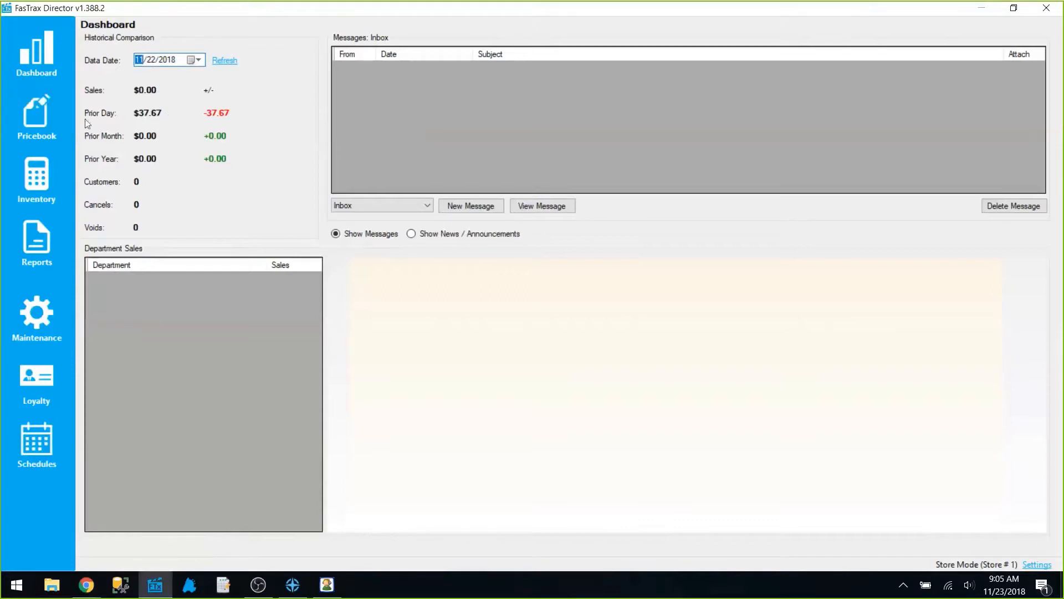
pyautogui.click(38, 125)
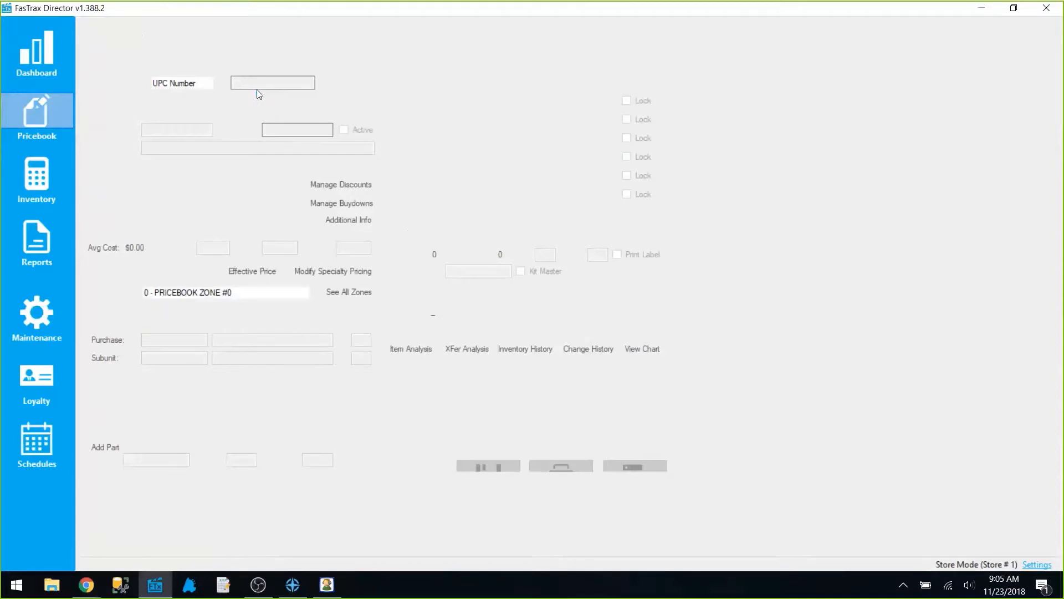
pyautogui.click(260, 84)
pyautogui.write('123123')
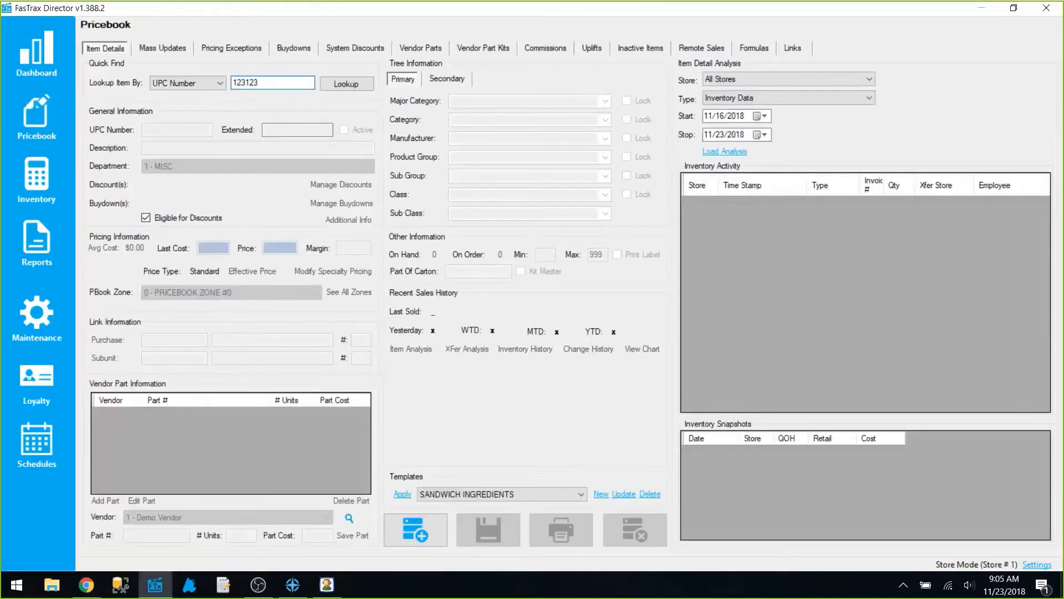
pyautogui.press('Return')
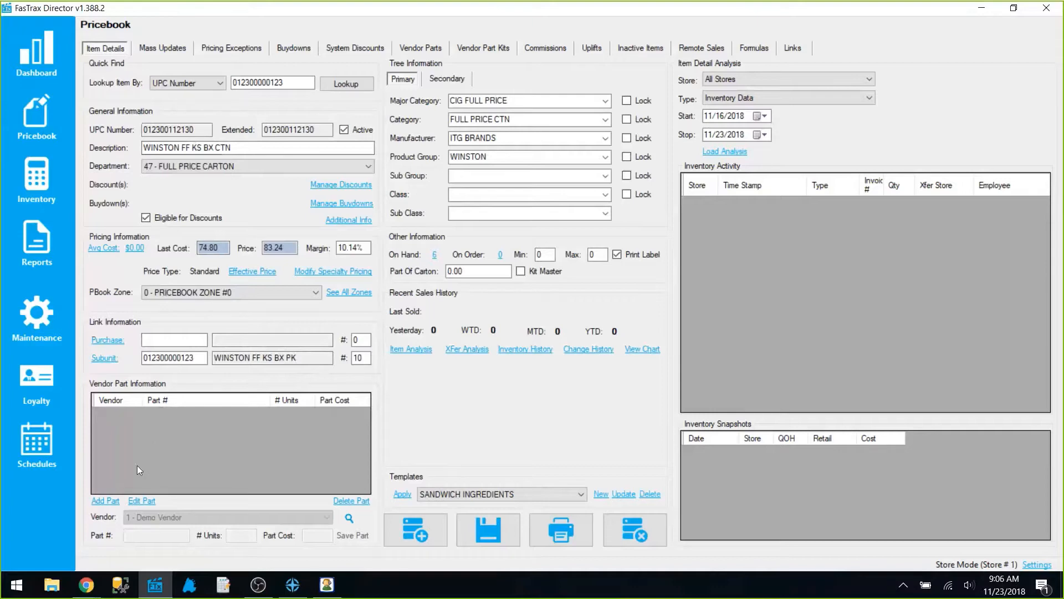
# Step: Add a vendor part to the WINSTON FF KS BX CTN item with part number 091877, 1 unit and part cost 74.80
pyautogui.click(107, 502)
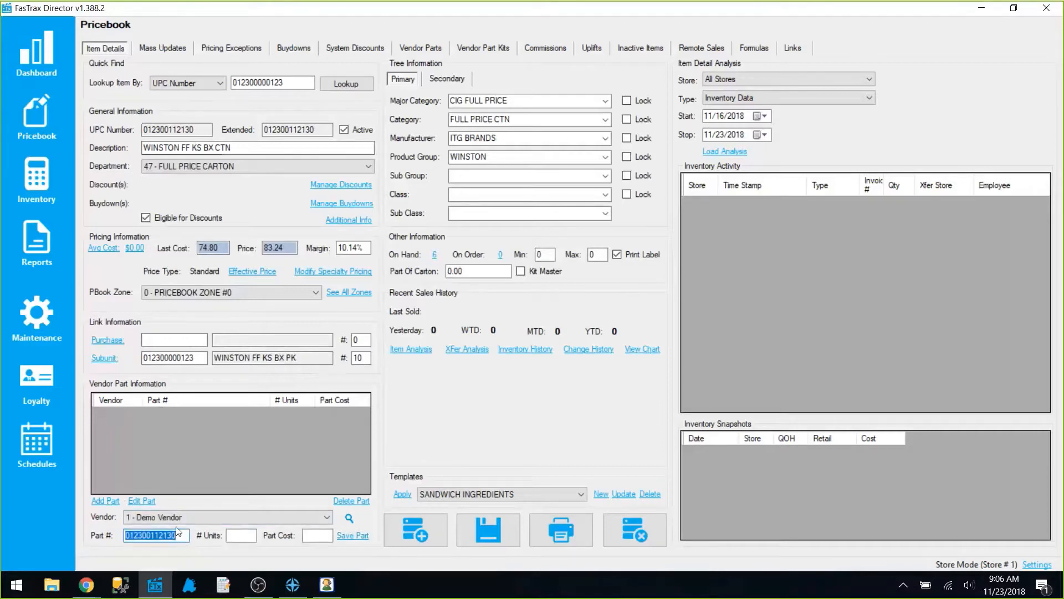
pyautogui.write('091877')
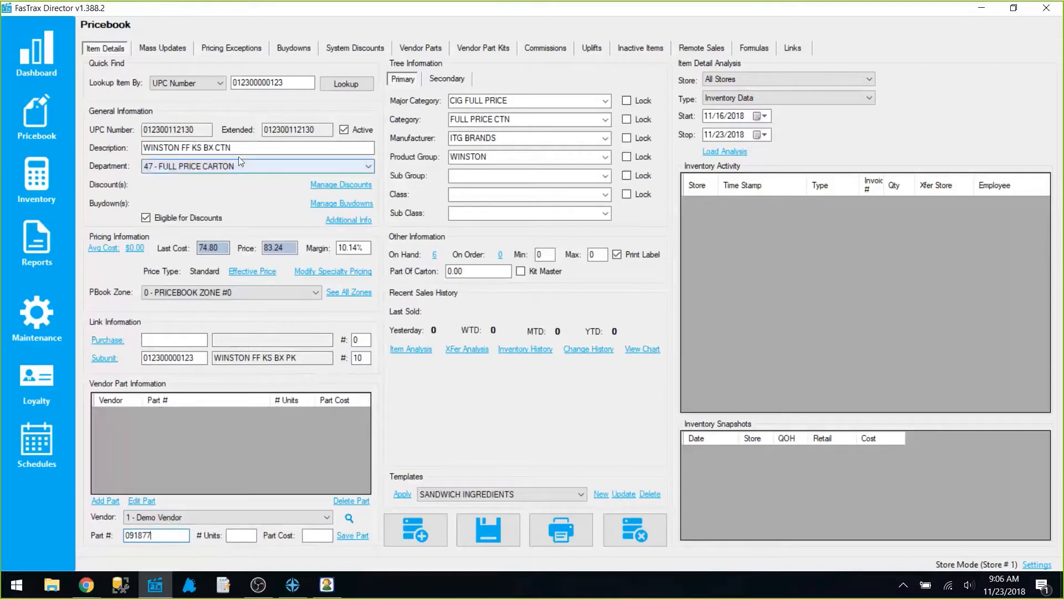
pyautogui.press('Tab')
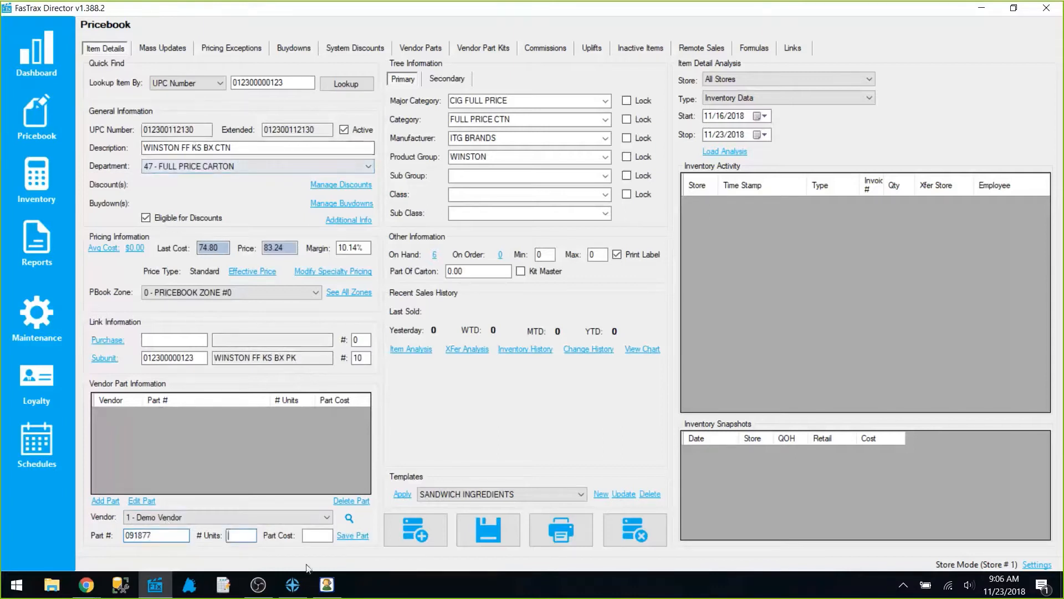
pyautogui.write('1')
pyautogui.click(309, 533)
pyautogui.write('74.80')
# Step: Keep 1 - Demo Vendor as the part's vendor, and save the vendor part and the item
pyautogui.click(232, 517)
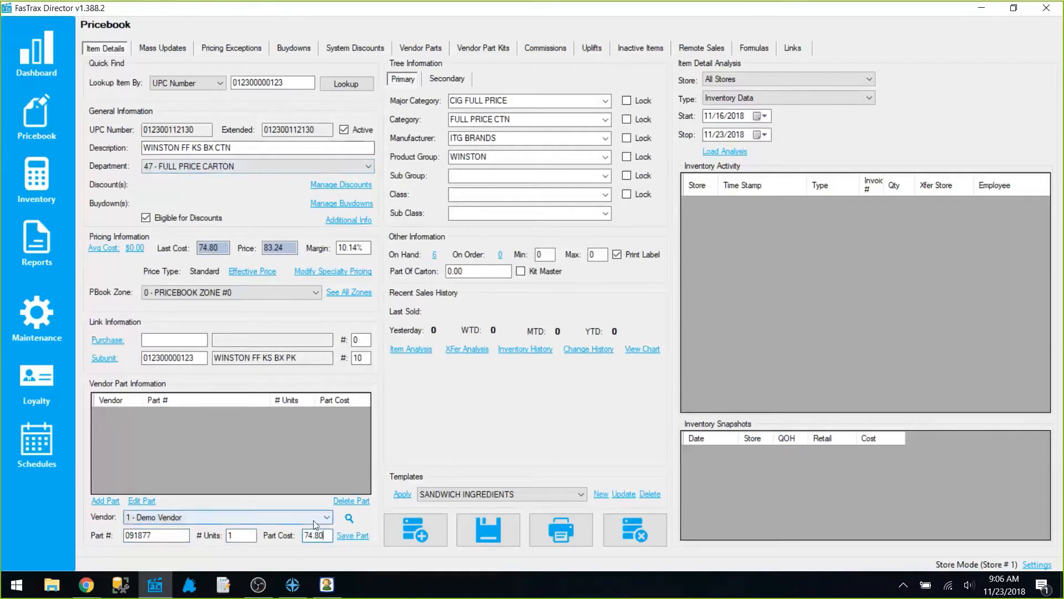
pyautogui.click(204, 518)
pyautogui.click(197, 517)
pyautogui.click(178, 519)
pyautogui.click(163, 538)
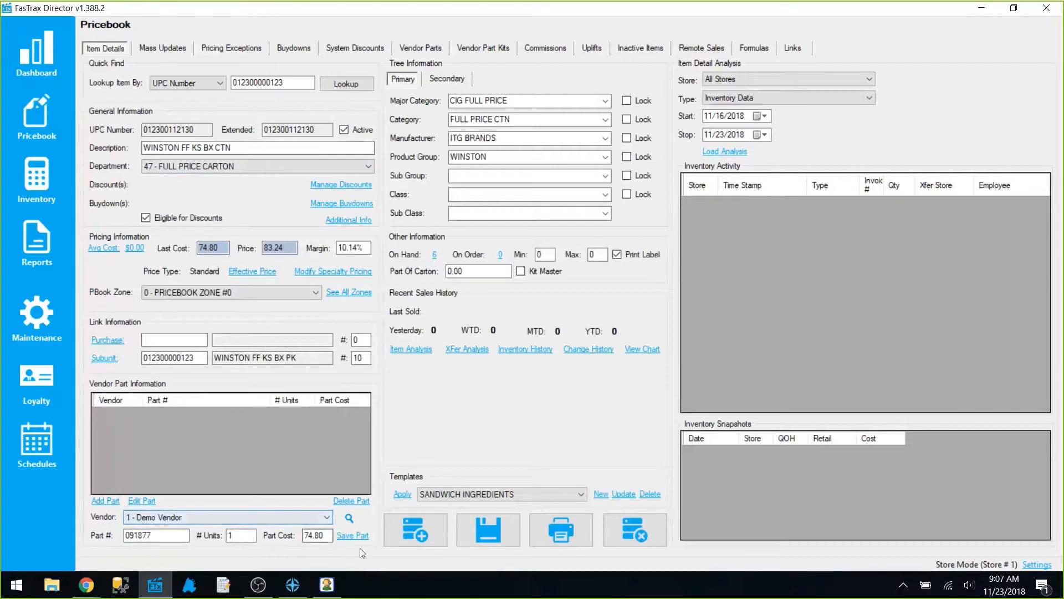
pyautogui.click(352, 536)
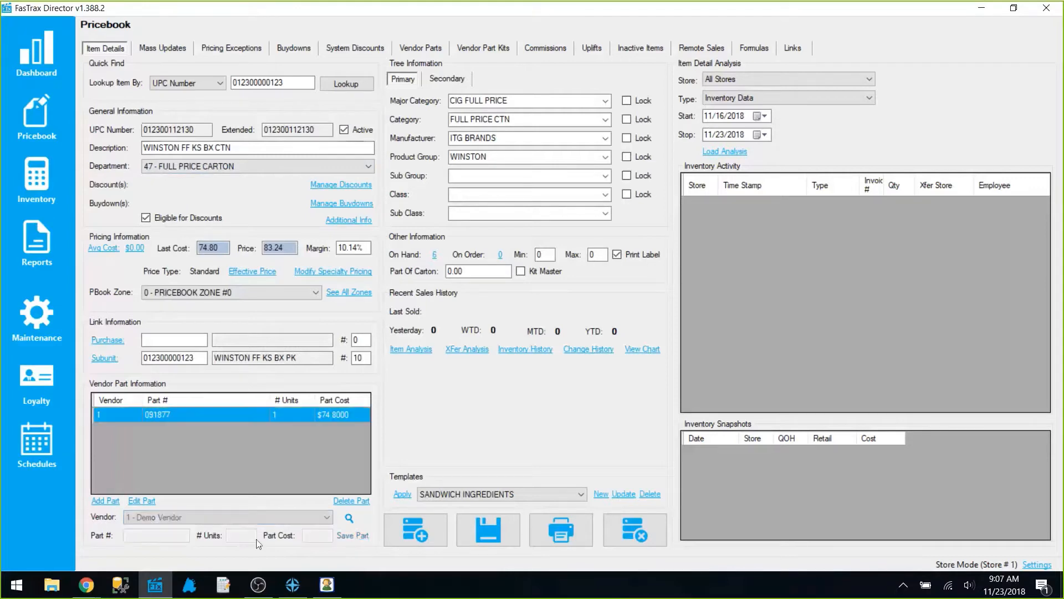
pyautogui.click(461, 523)
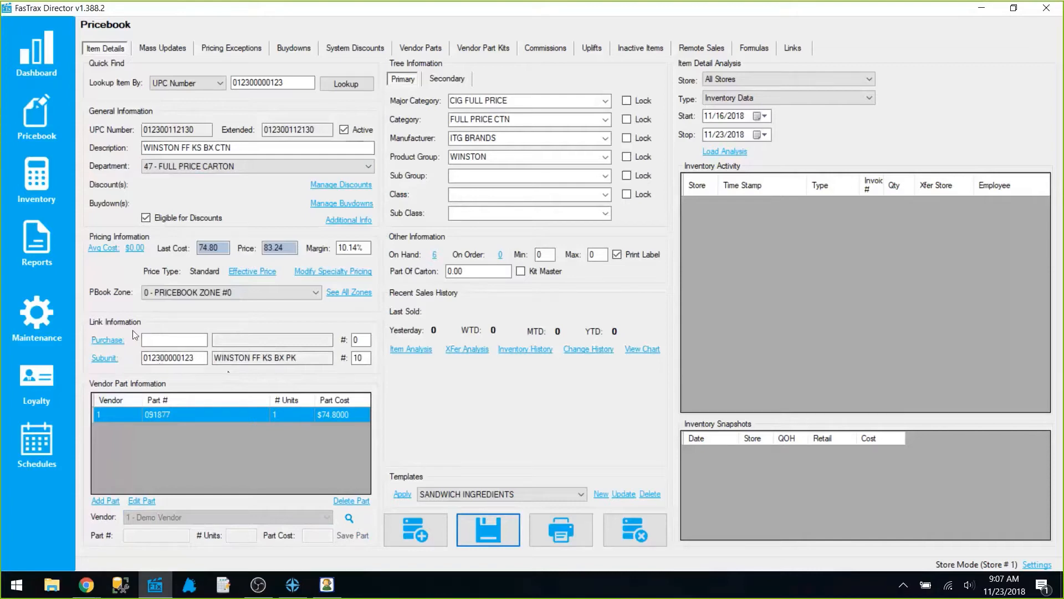
# Step: Start a new receiving invoice in Inventory for store 1 - FasTrax Store #1 and vendor 1 - Demo Vendor
pyautogui.click(56, 182)
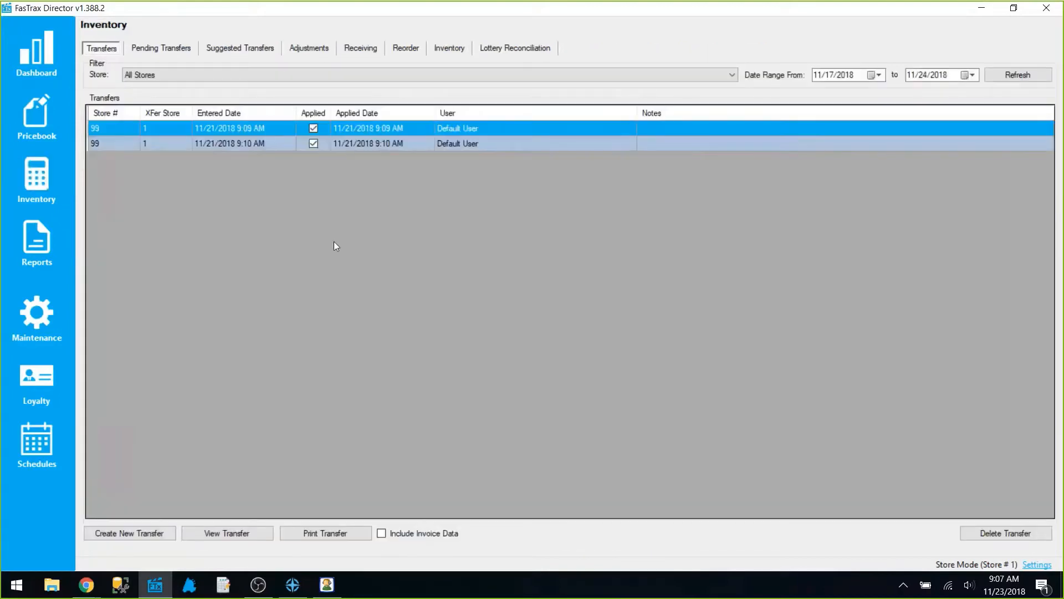
pyautogui.click(367, 49)
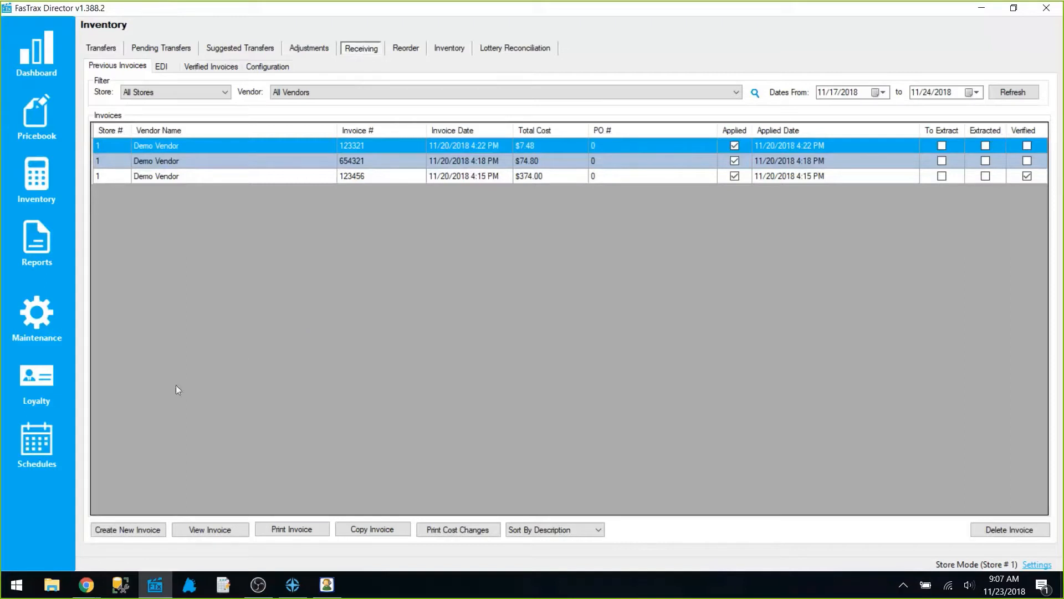
pyautogui.click(150, 529)
pyautogui.click(530, 190)
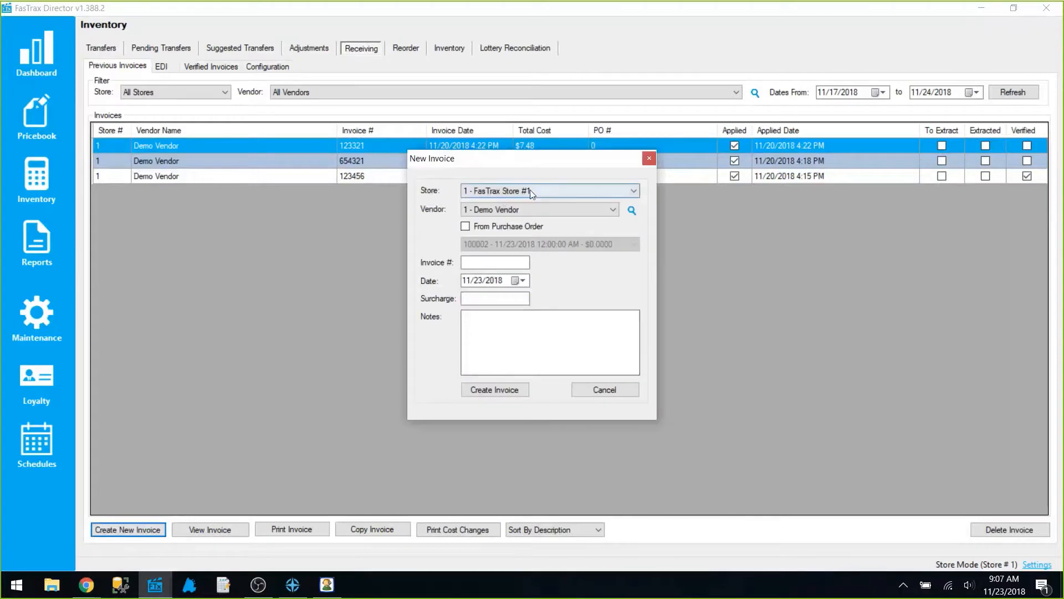
pyautogui.click(530, 190)
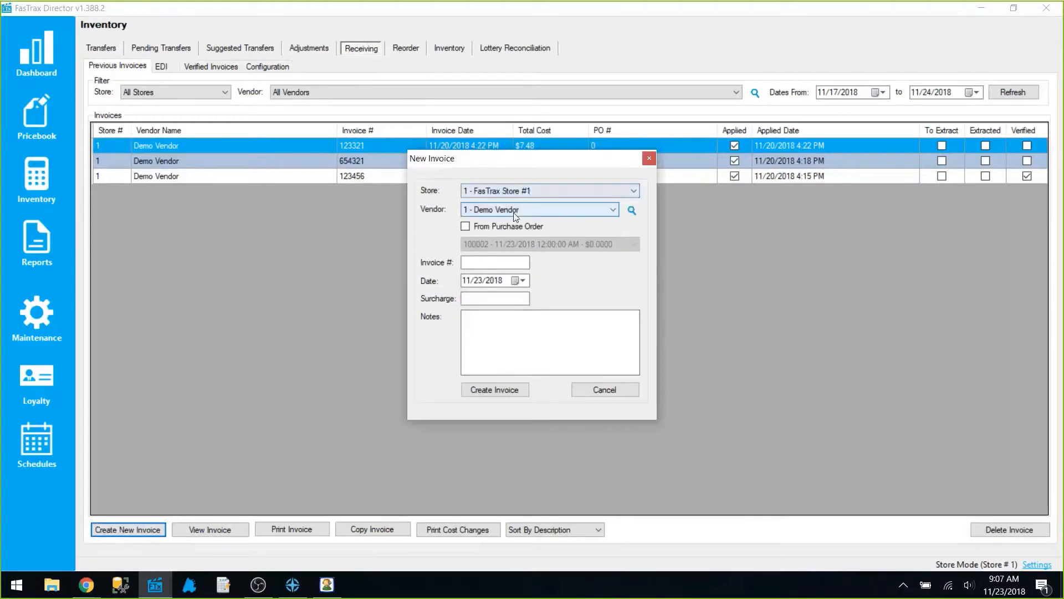
pyautogui.click(527, 211)
pyautogui.click(514, 209)
# Step: Create the invoice with number 54678 and a surcharge of 1.99, leaving the notes empty
pyautogui.click(480, 262)
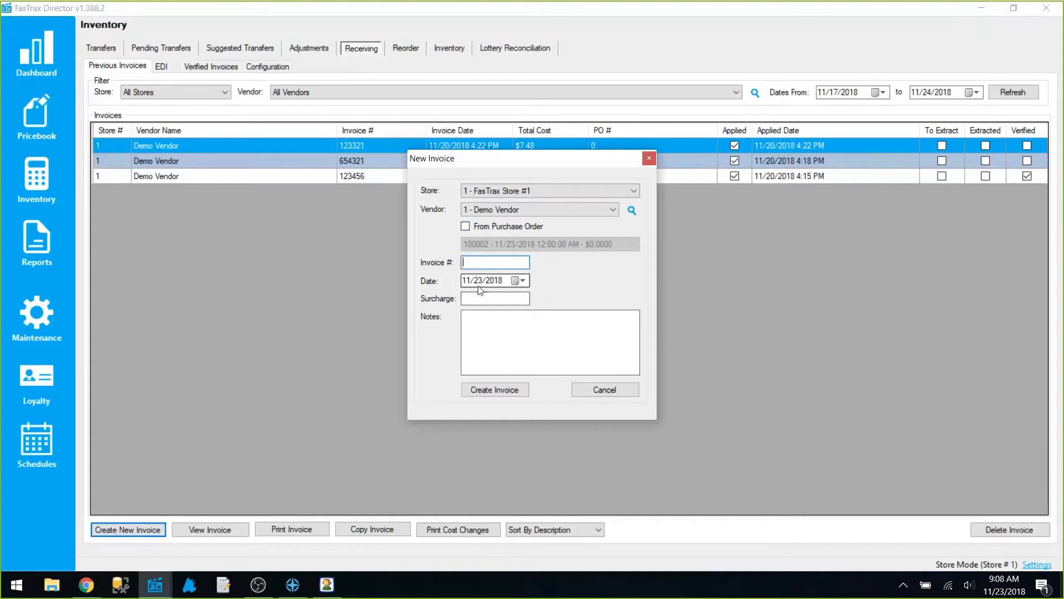
pyautogui.write('54678')
pyautogui.click(476, 298)
pyautogui.write('1.99')
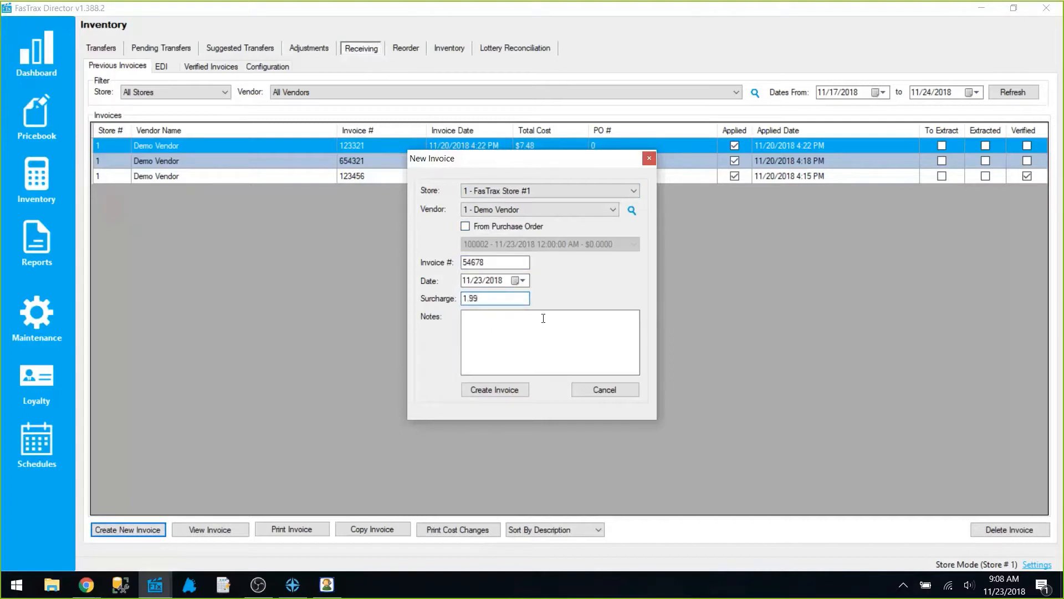
pyautogui.click(502, 358)
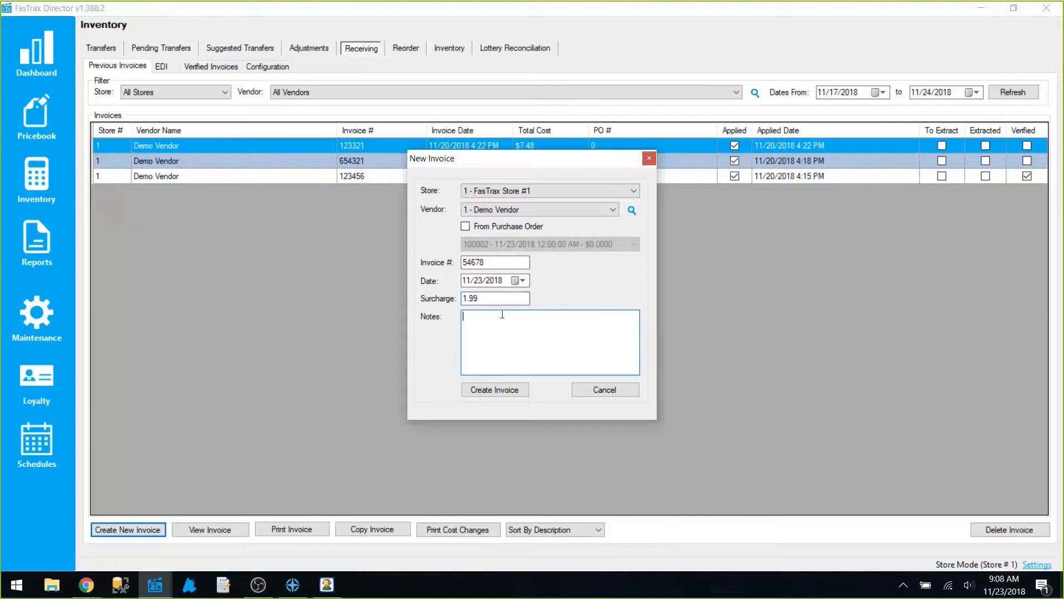
pyautogui.click(500, 390)
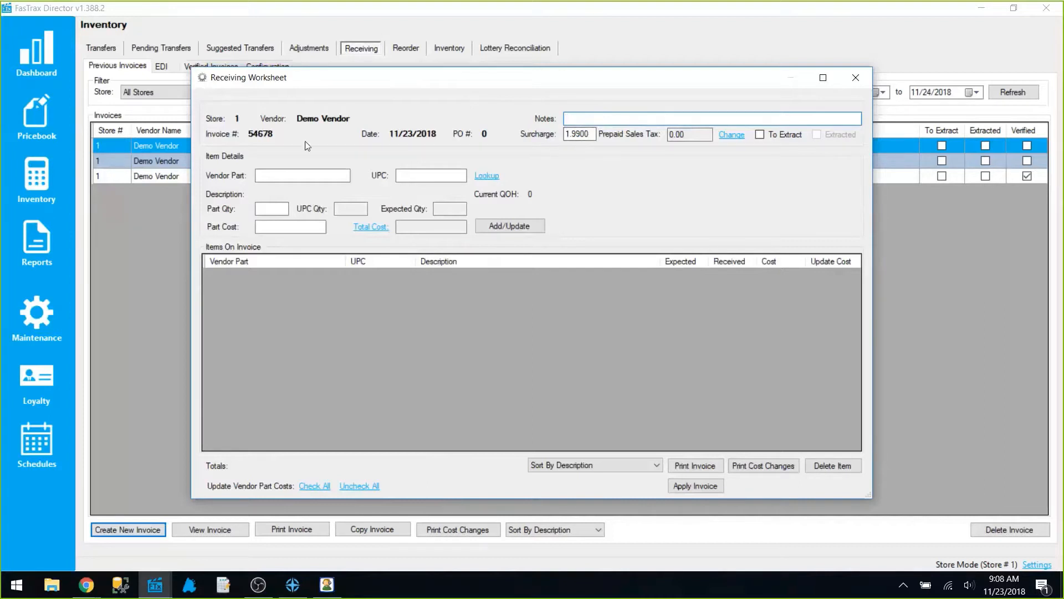
# Step: Add vendor part 091877 to the receiving worksheet with a part quantity of 3
pyautogui.click(294, 169)
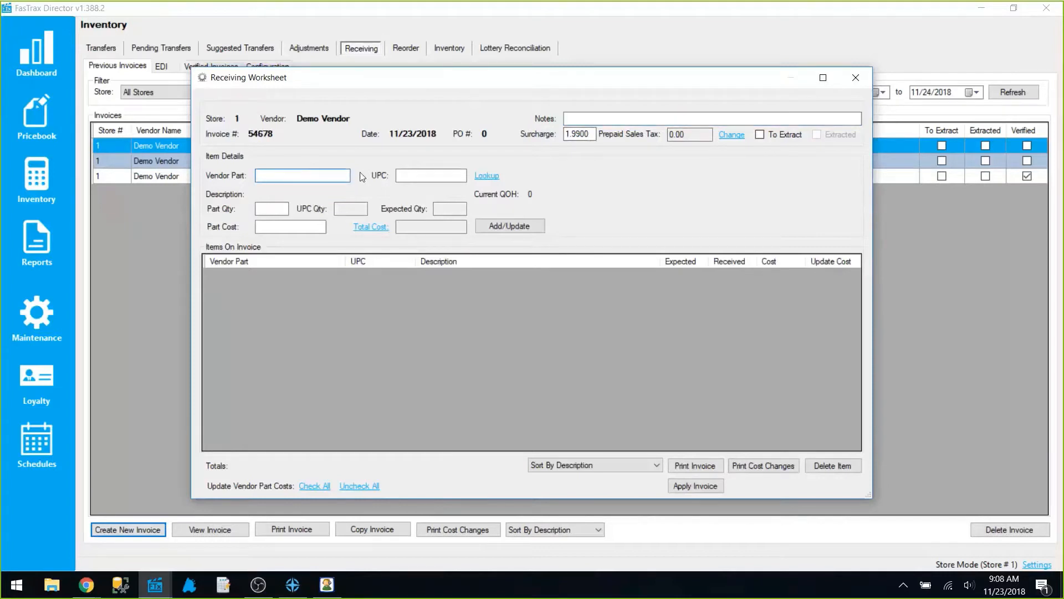
pyautogui.write('091877')
pyautogui.press('Return')
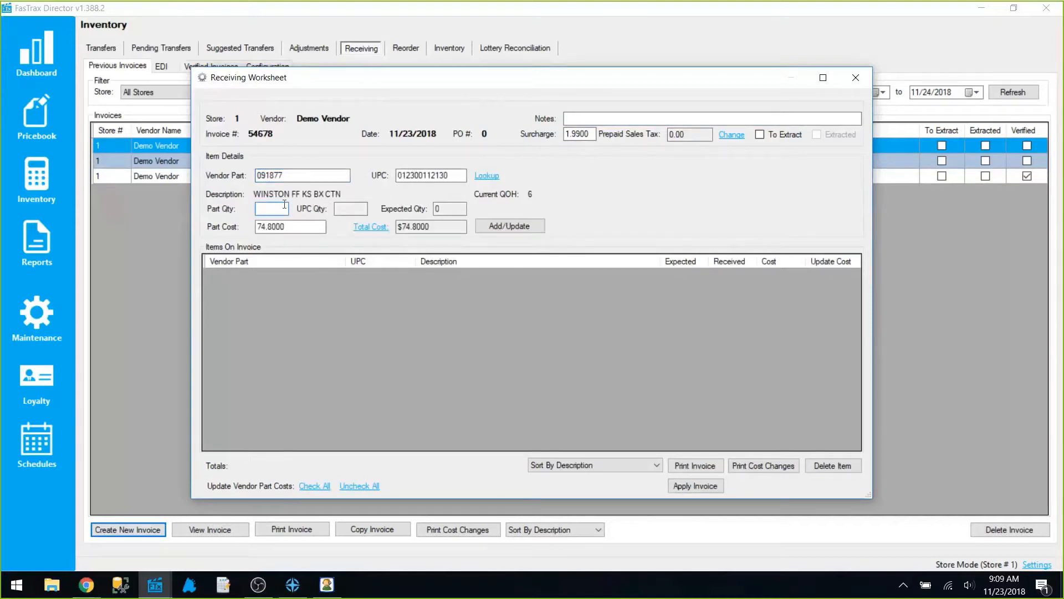
pyautogui.write('3')
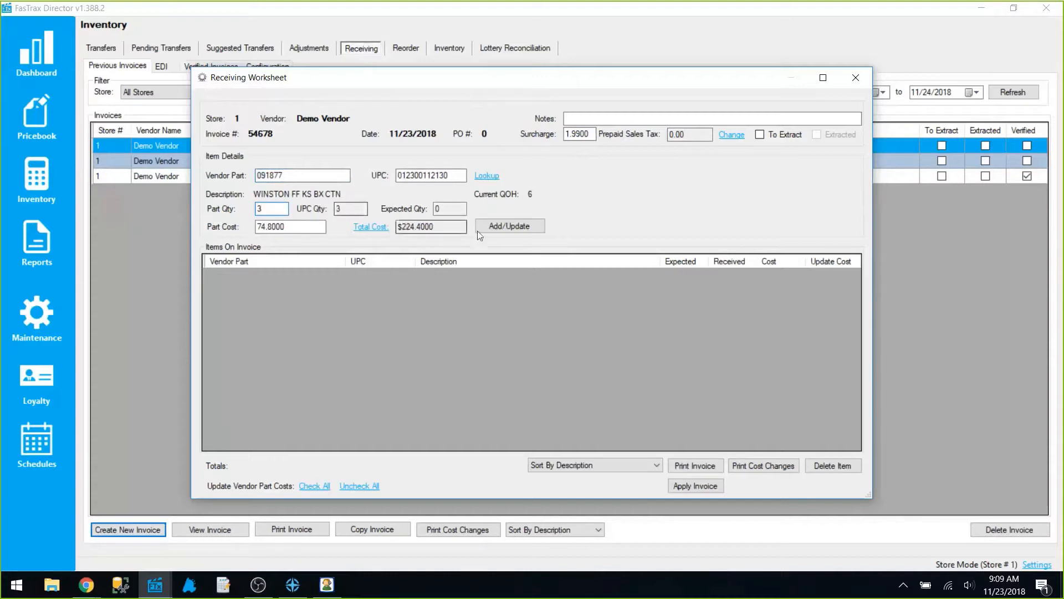
pyautogui.click(508, 226)
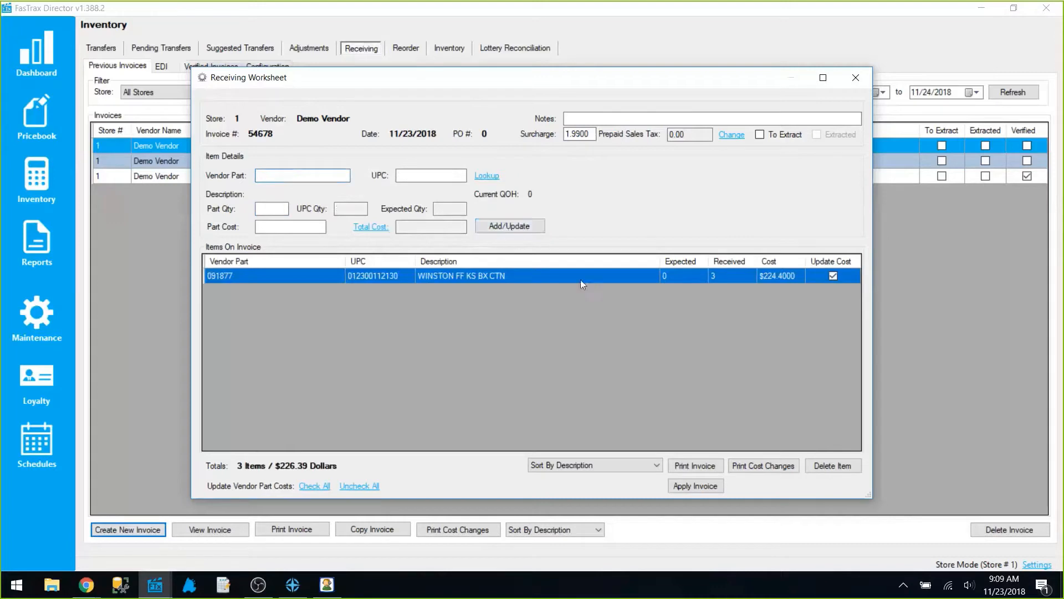
# Step: Set the part cost of the WINSTON FF KS BX CTN line to 73.5000 and update it on the invoice
pyautogui.click(565, 276)
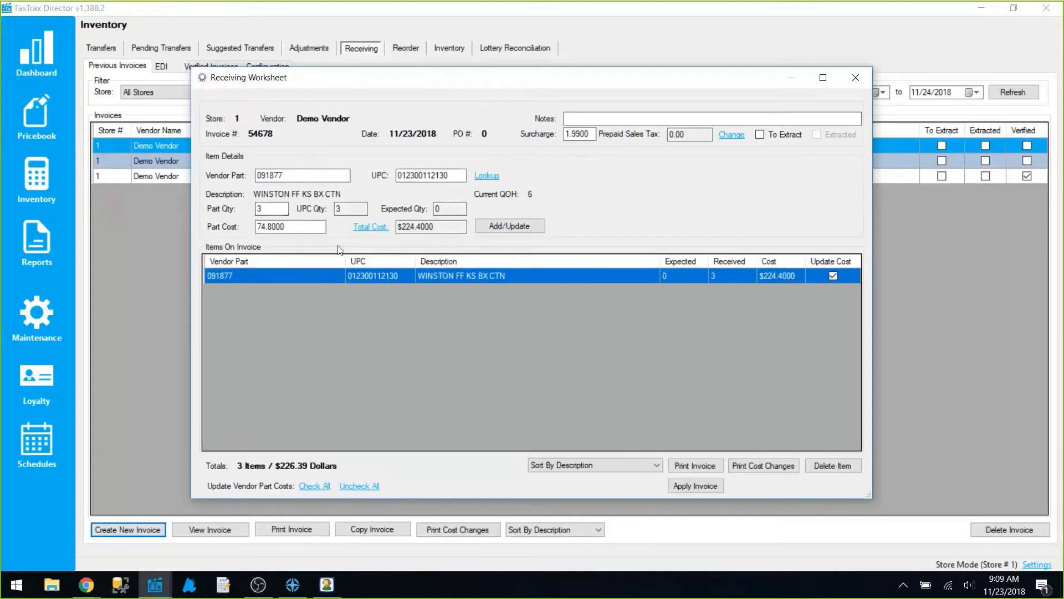
pyautogui.click(260, 226)
pyautogui.press('BackSpace')
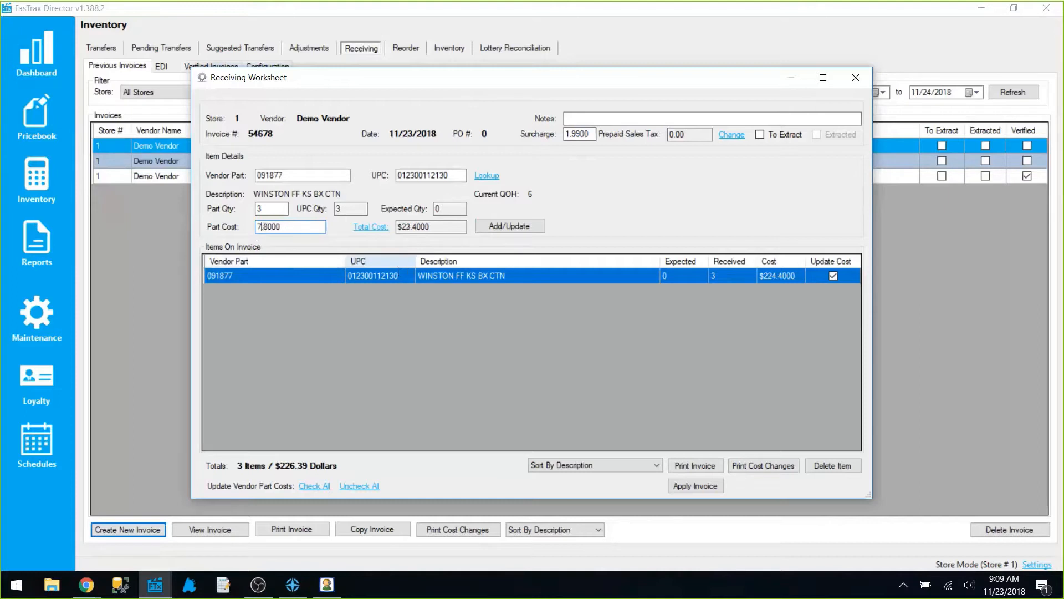
pyautogui.write('3')
pyautogui.press('BackSpace')
pyautogui.write('5')
pyautogui.click(522, 227)
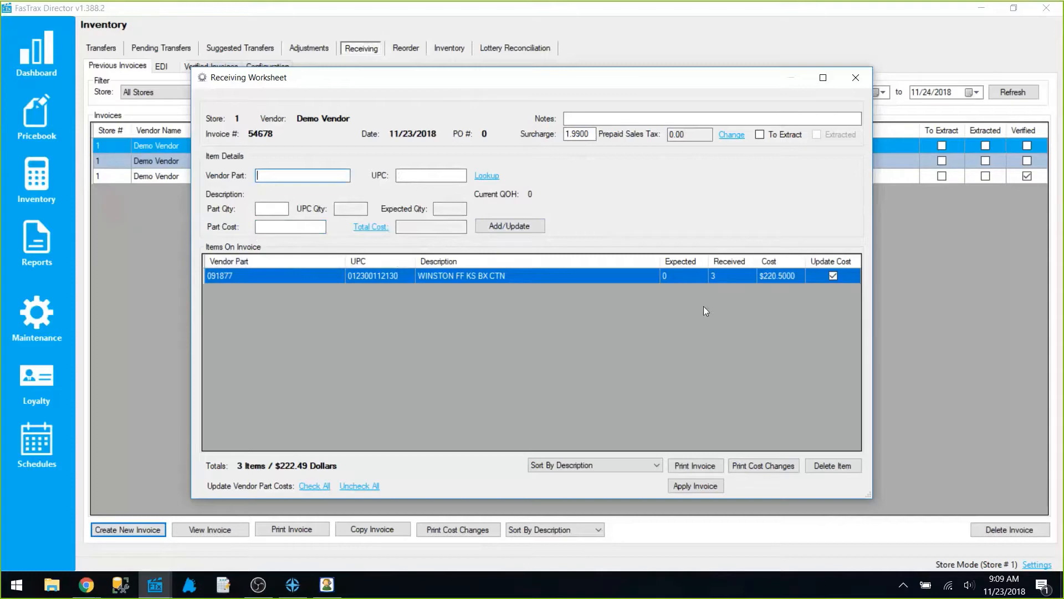
# Step: Turn the line's Update Cost option off and back on, and view the invoice's printable detail report
pyautogui.click(831, 275)
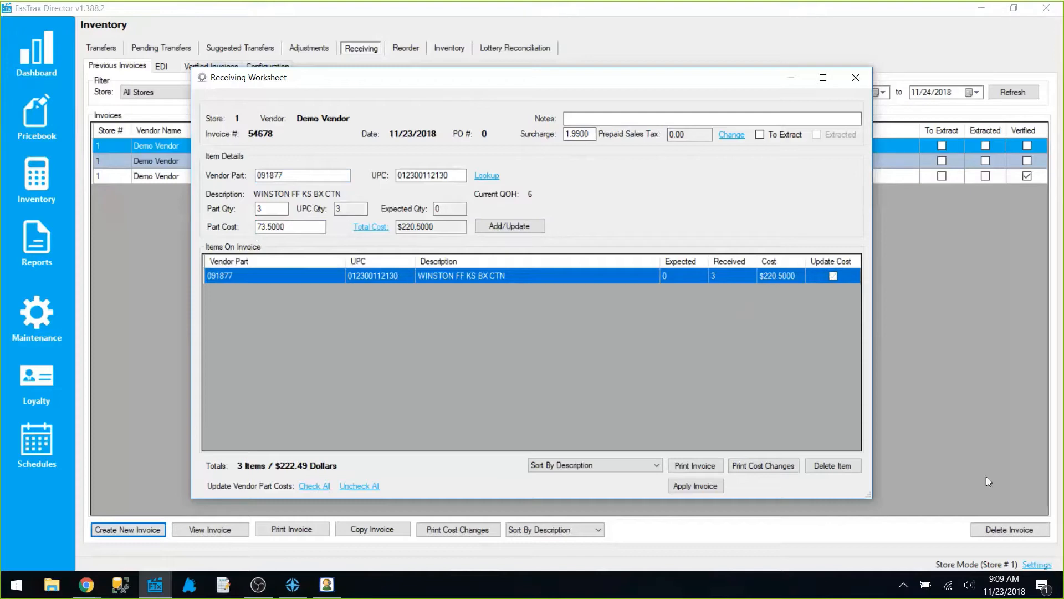
pyautogui.click(833, 276)
pyautogui.click(696, 466)
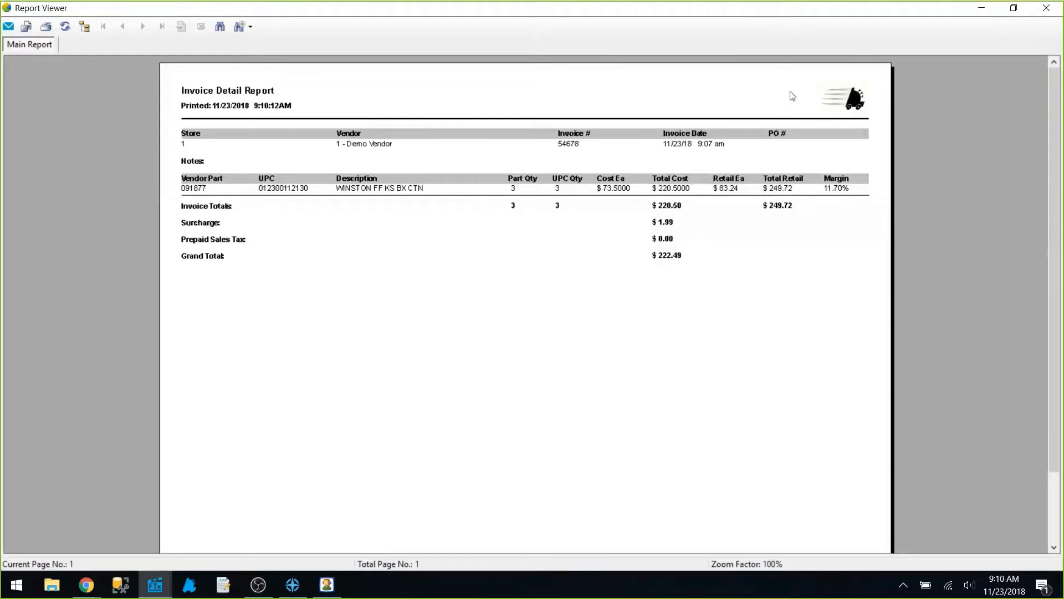
pyautogui.moveTo(793, 95); pyautogui.dragTo(795, 97)
pyautogui.click(820, 97)
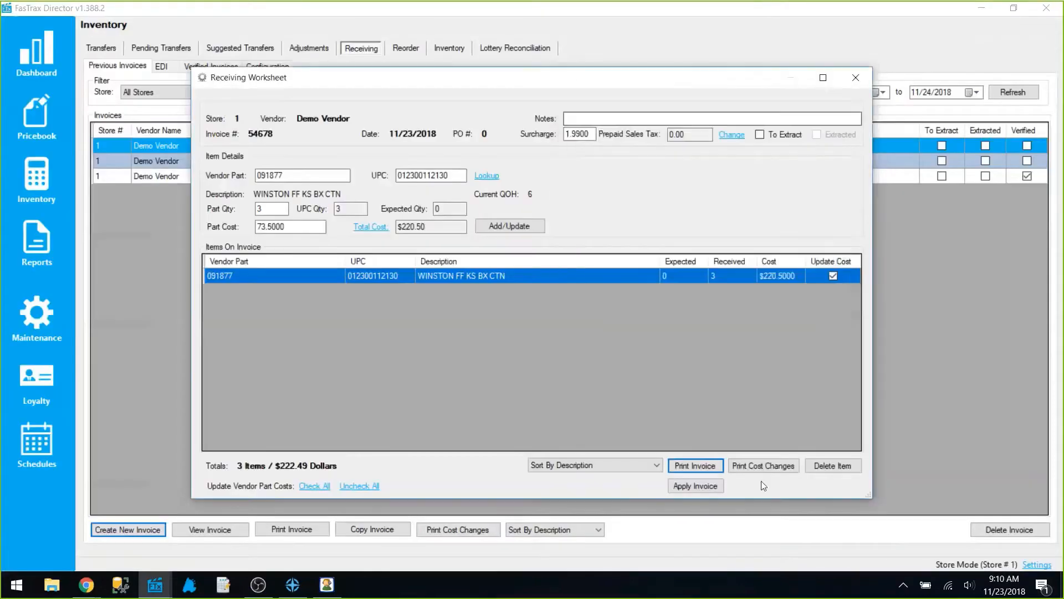
# Step: Apply invoice 54678 to inventory, close its receiving worksheet, and select invoice 123456 in the previous invoices
pyautogui.click(712, 487)
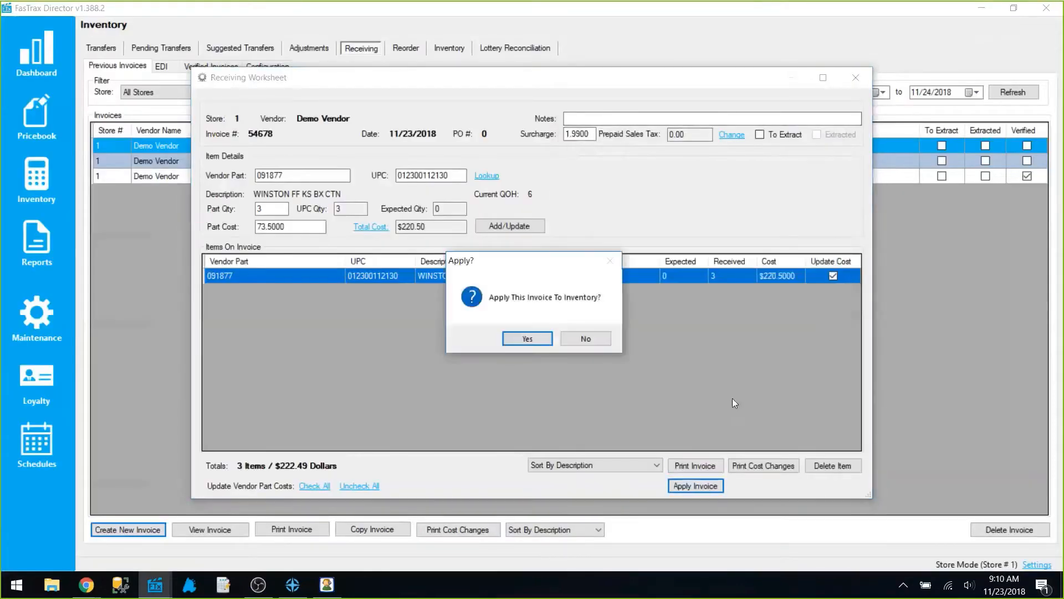
pyautogui.click(541, 340)
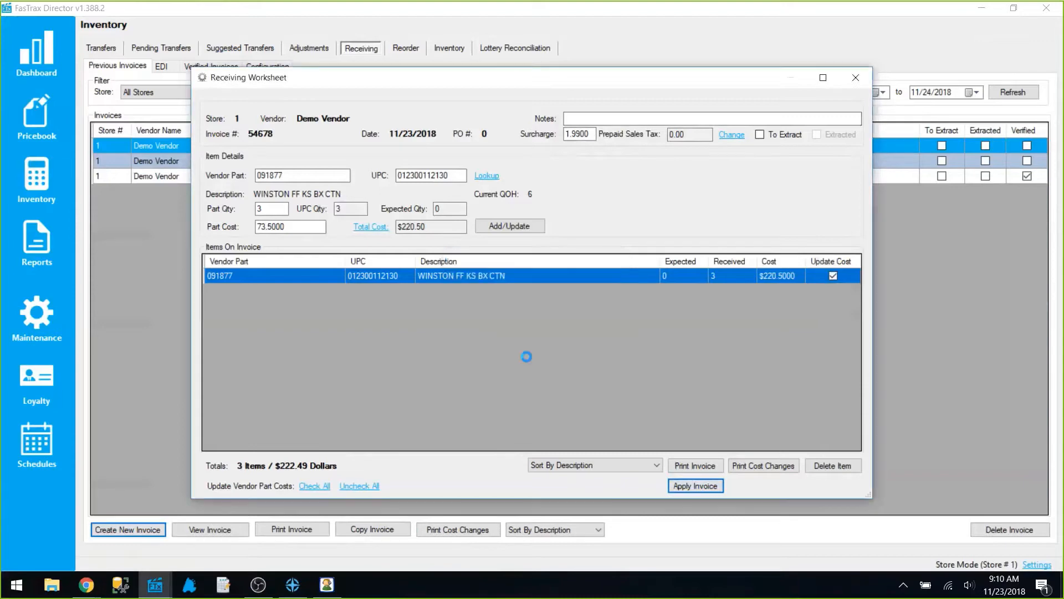
pyautogui.click(575, 339)
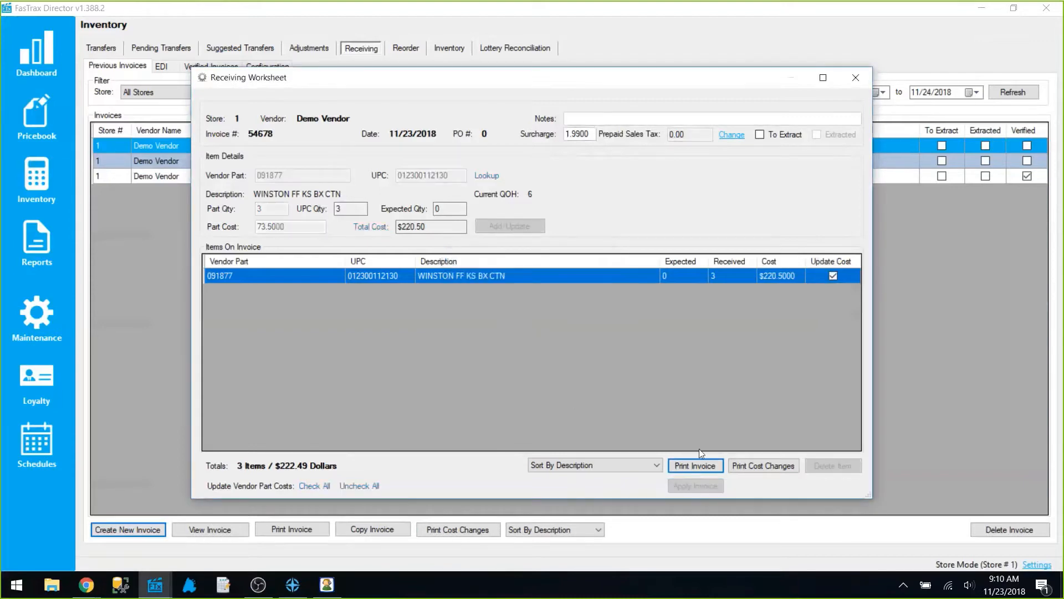
pyautogui.click(857, 77)
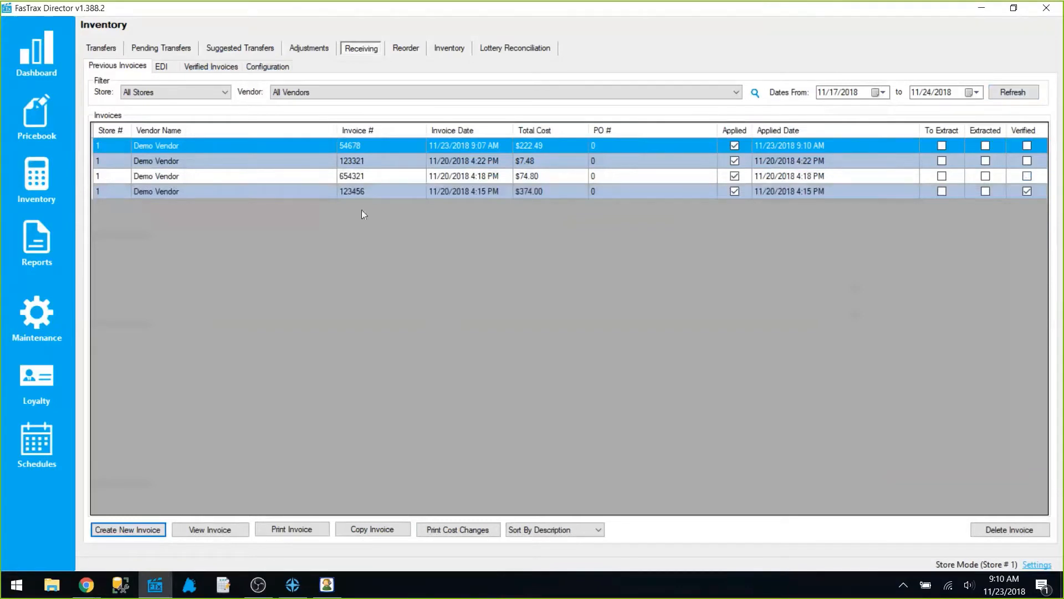
pyautogui.click(371, 192)
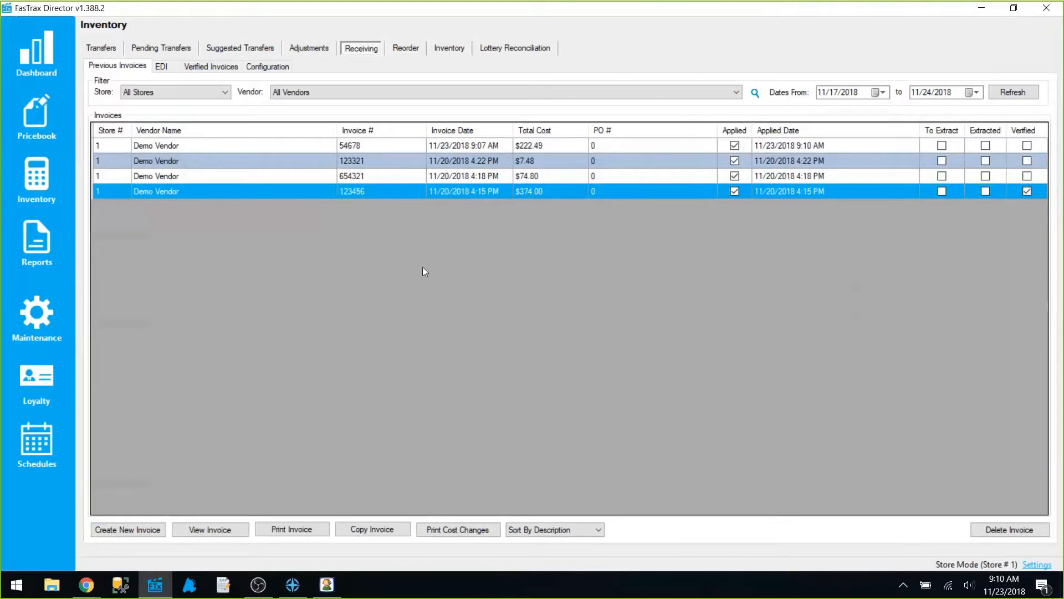
# Step: Convert the open Demo Vendor order among the previous reorder orders into an invoice numbered 70987
pyautogui.click(407, 49)
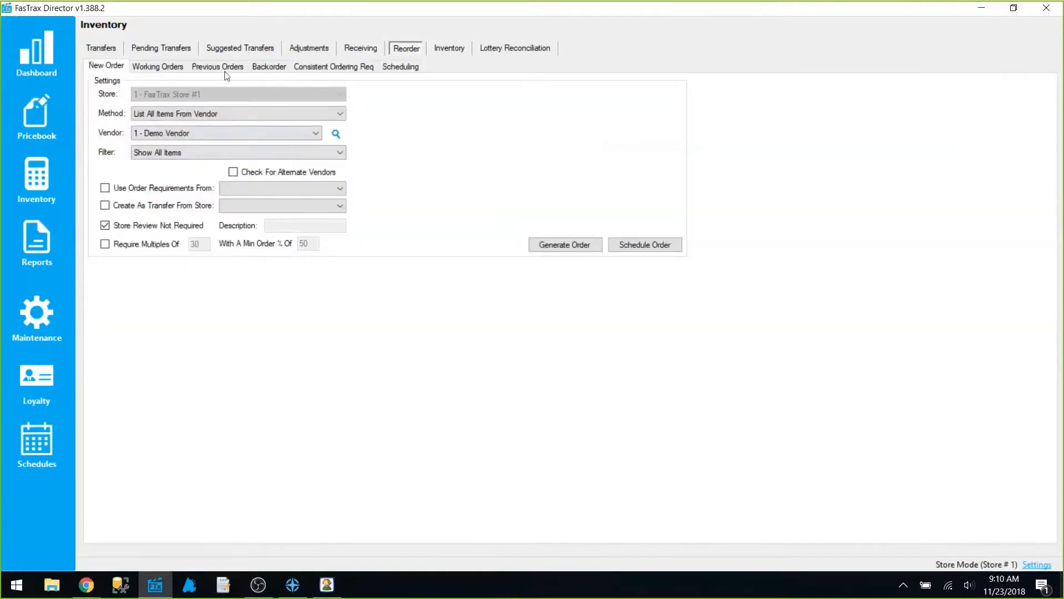
pyautogui.click(224, 68)
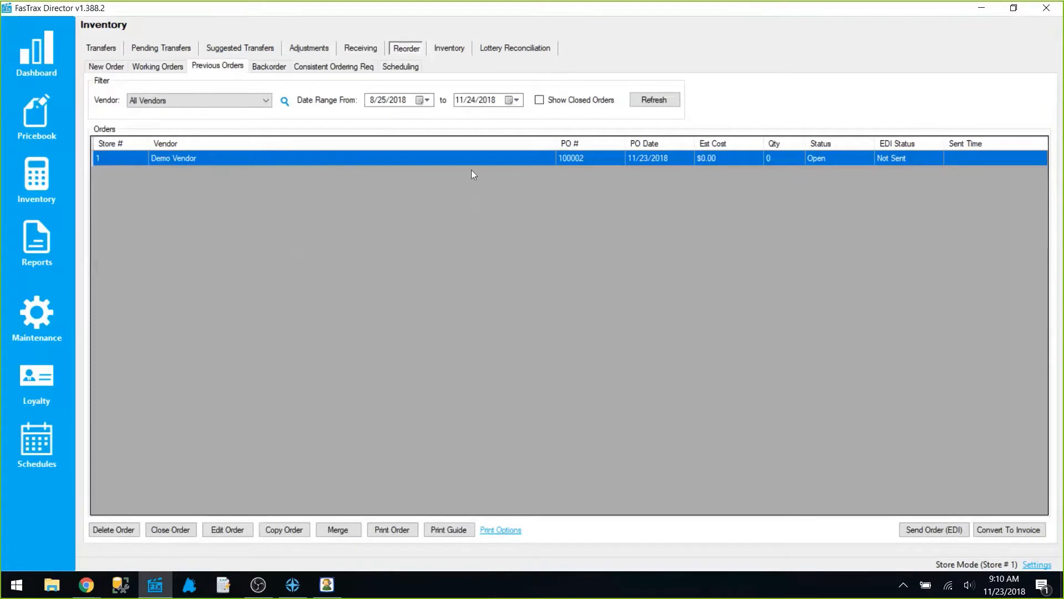
pyautogui.click(1017, 530)
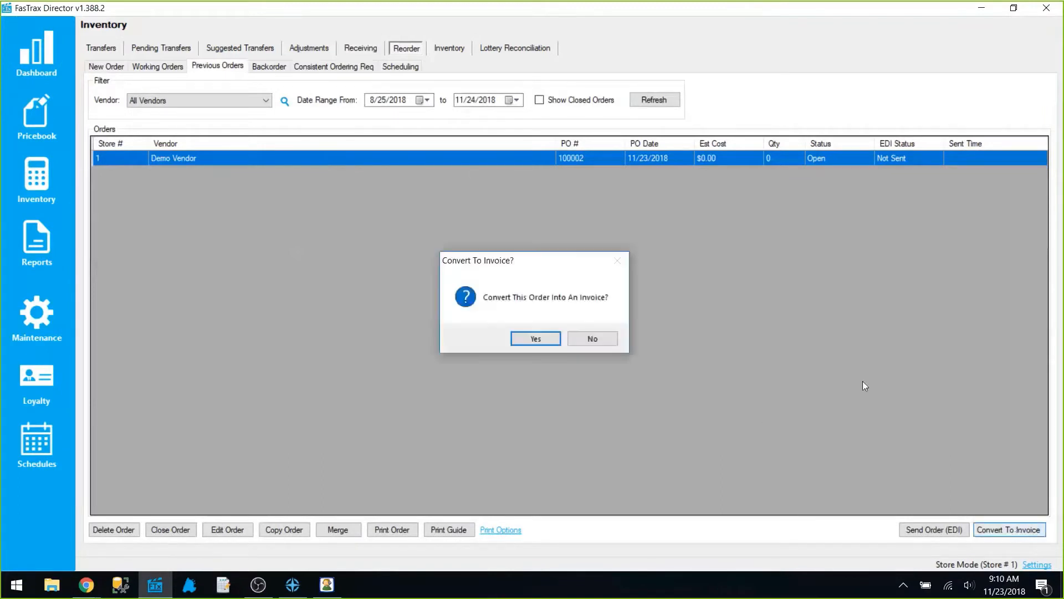
pyautogui.click(534, 339)
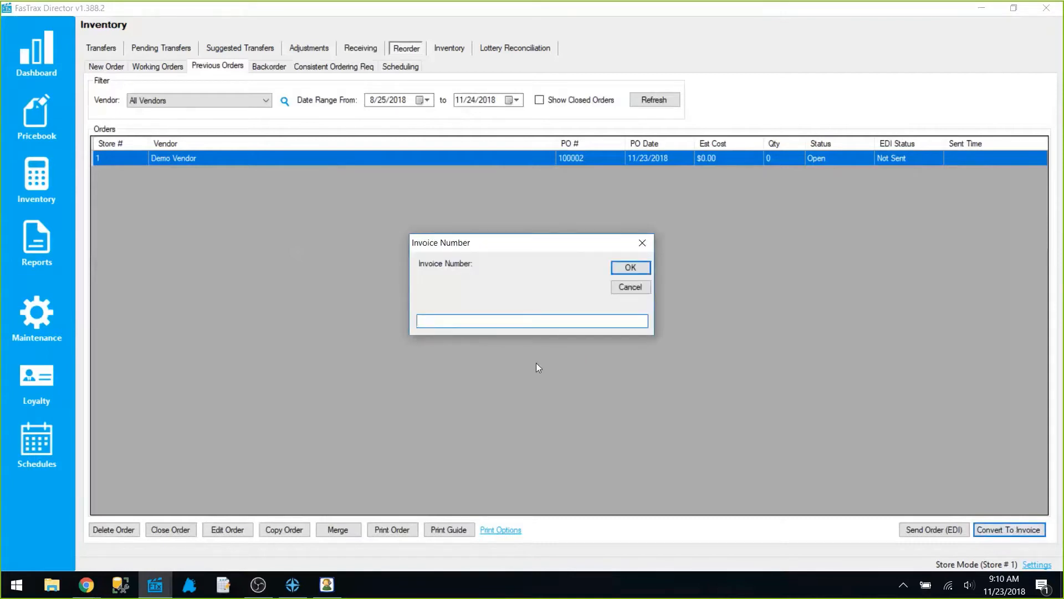
pyautogui.write('70987')
pyautogui.click(643, 271)
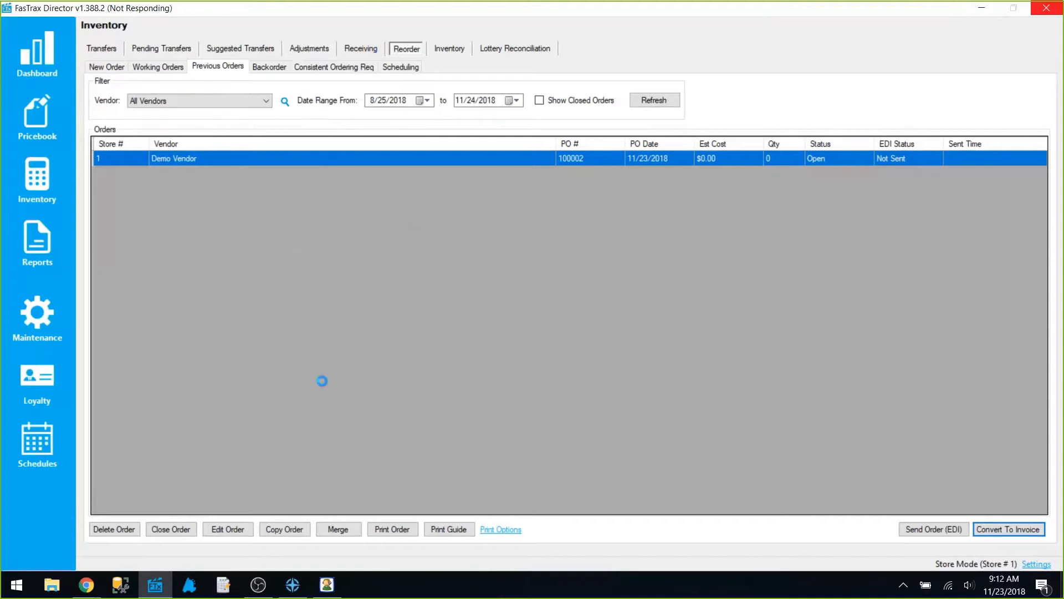
# Step: Switch to the FasTrax Solutions website in Chrome and open the FTX Lifeline page
pyautogui.click(89, 594)
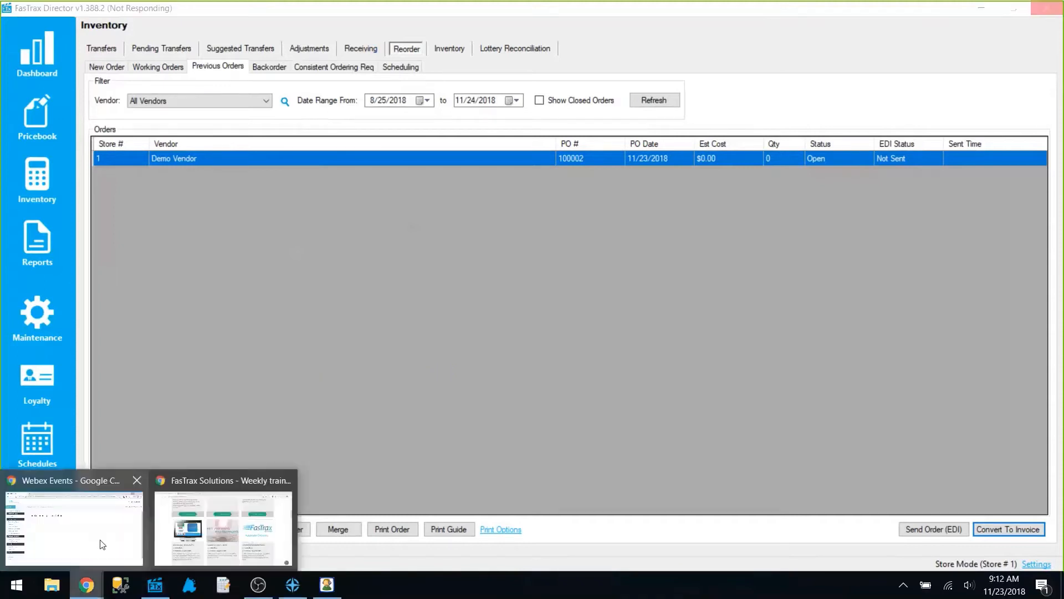
pyautogui.click(174, 548)
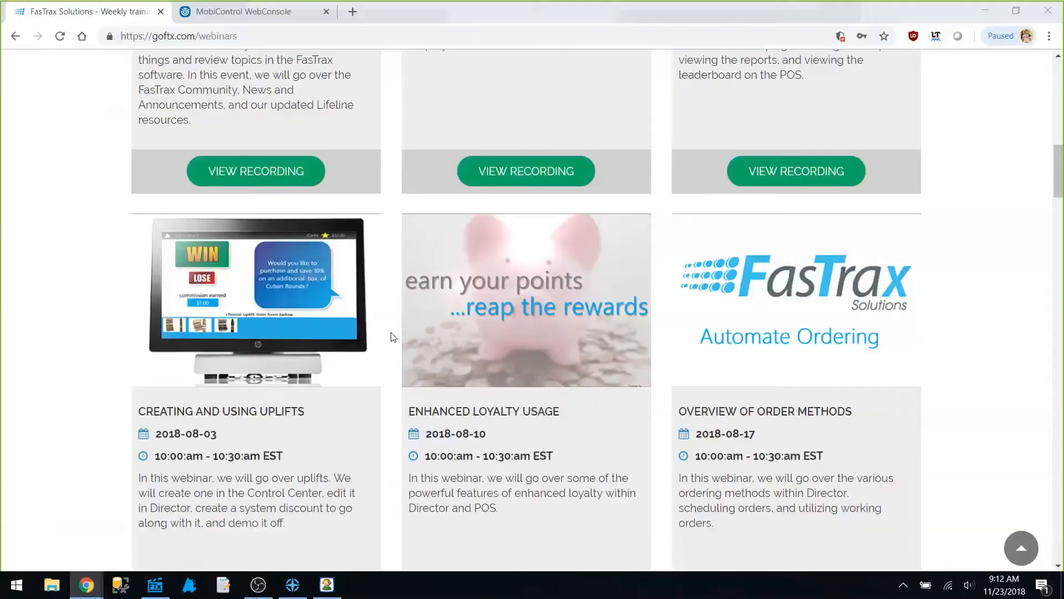
pyautogui.scroll(15, 360, 295)
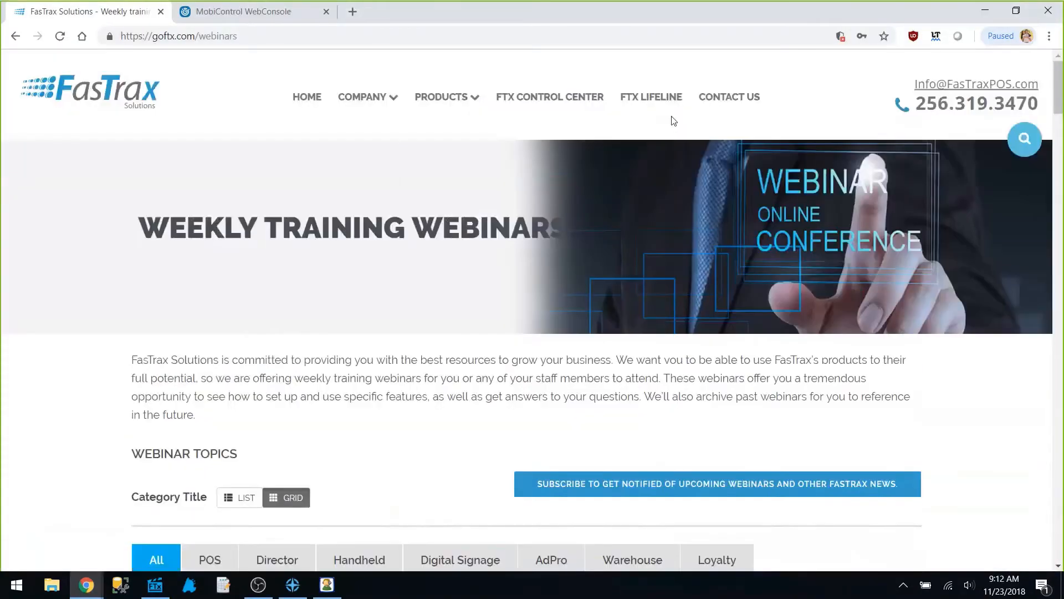
pyautogui.click(651, 97)
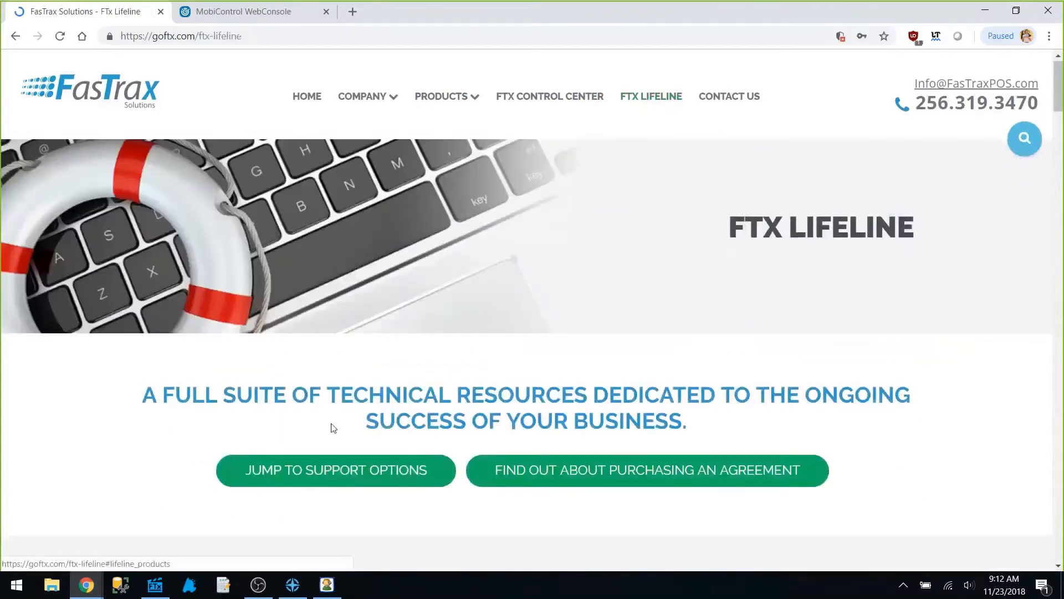
# Step: Open the FasTraxPOS video tutorials from the Lifeline product support options
pyautogui.scroll(-8, 328, 376)
pyautogui.scroll(-20, 328, 376)
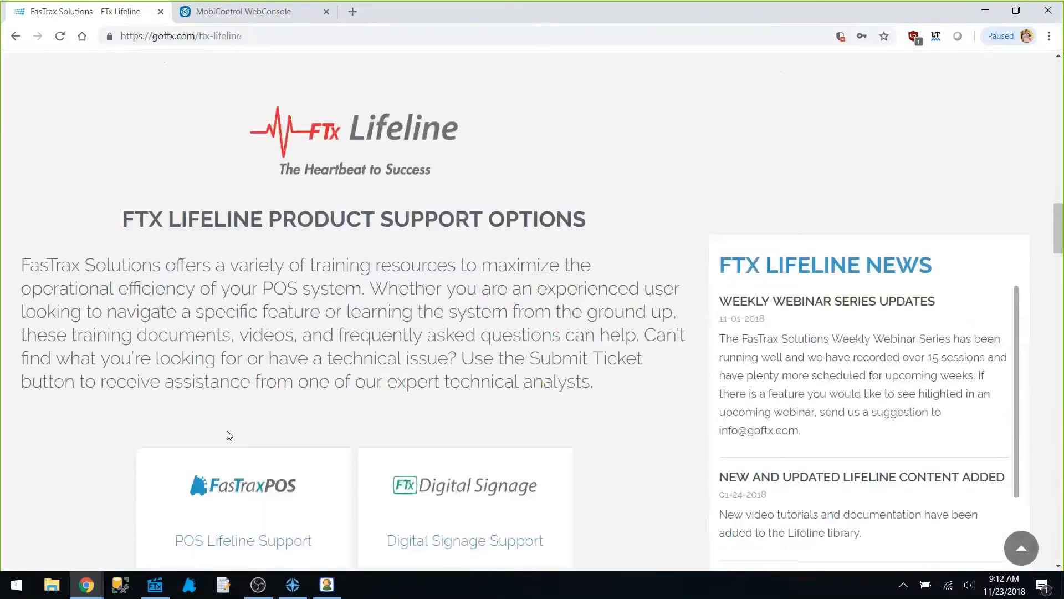
pyautogui.scroll(-4, 229, 437)
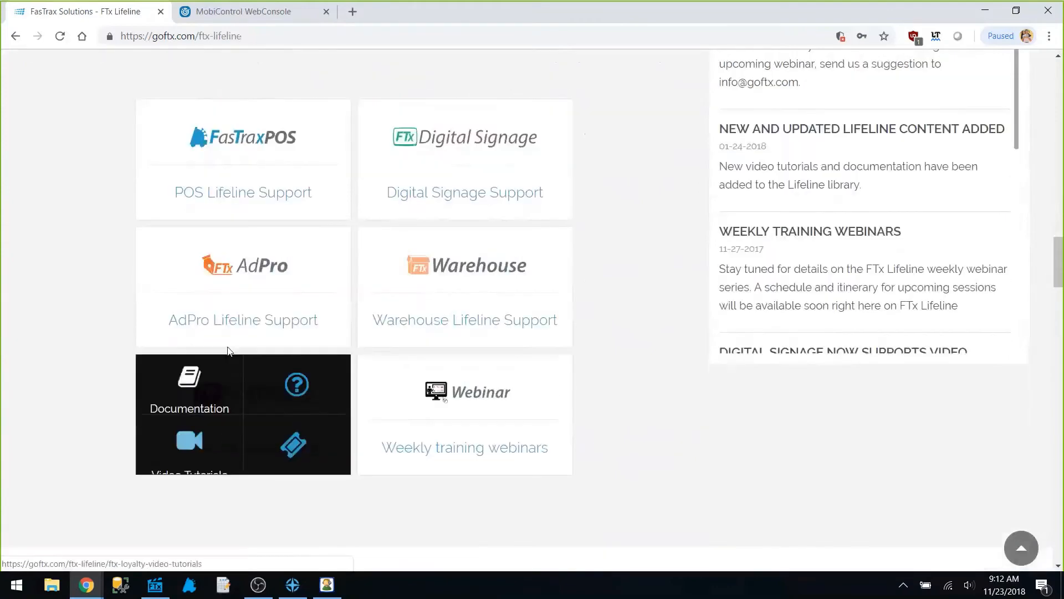
pyautogui.moveTo(227, 136)
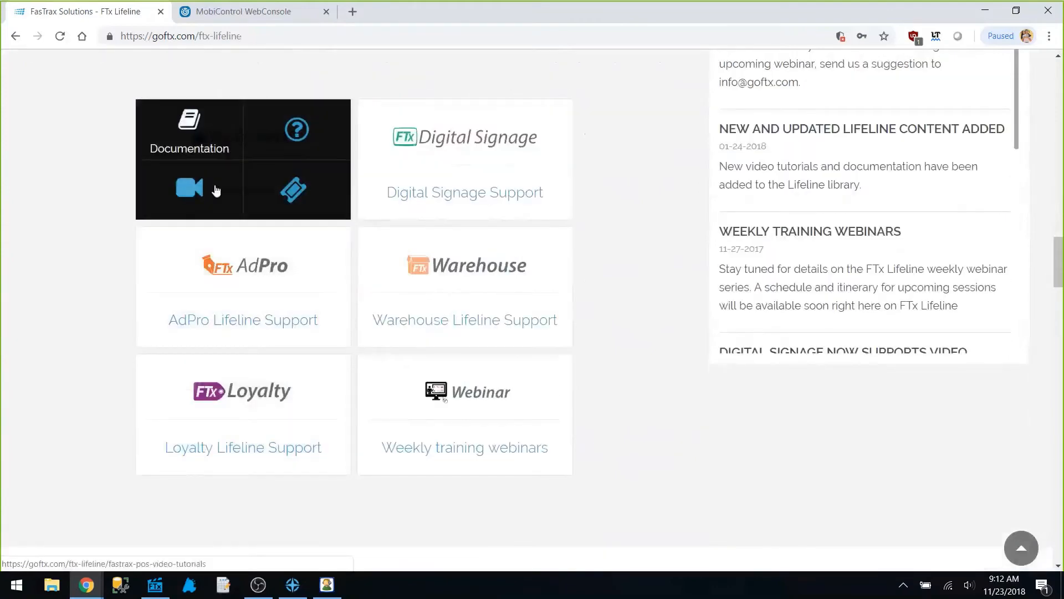
pyautogui.click(215, 190)
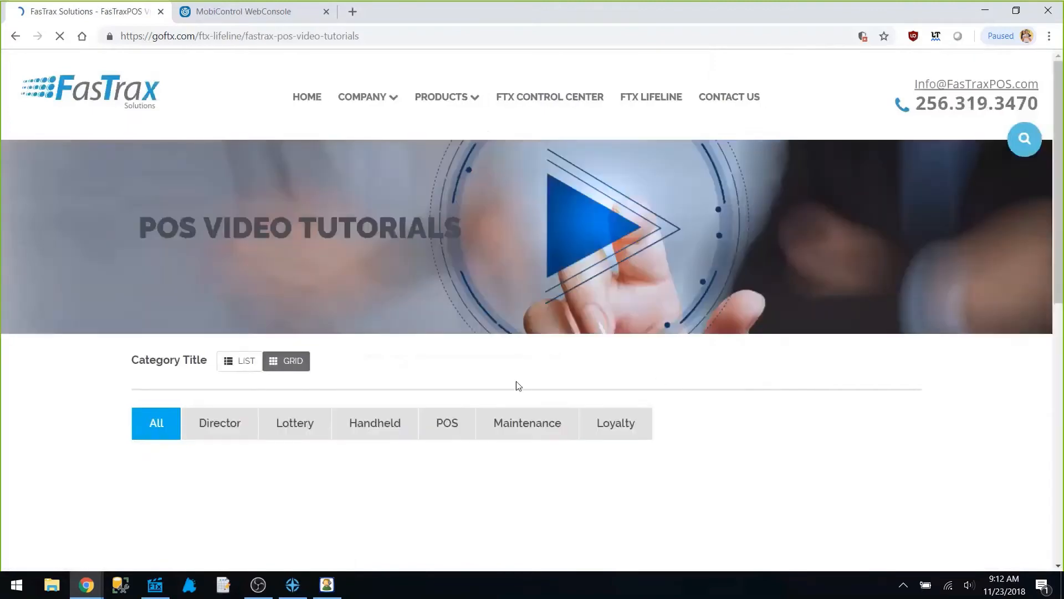
# Step: Filter the video tutorials to the Director category, look through the listed videos, and return to the FTX Lifeline page
pyautogui.scroll(-2, 693, 269)
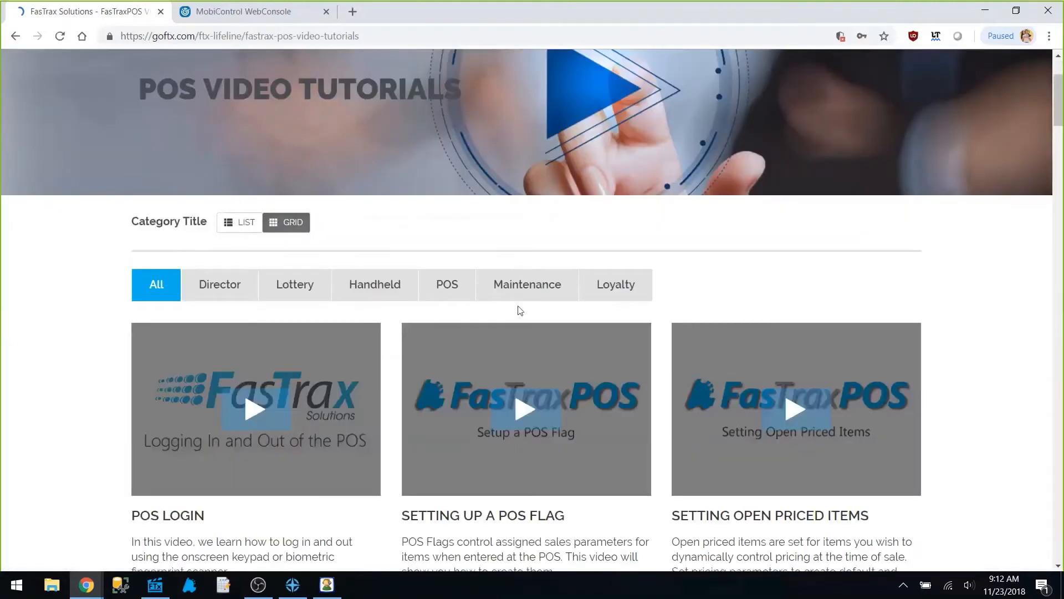
pyautogui.click(259, 291)
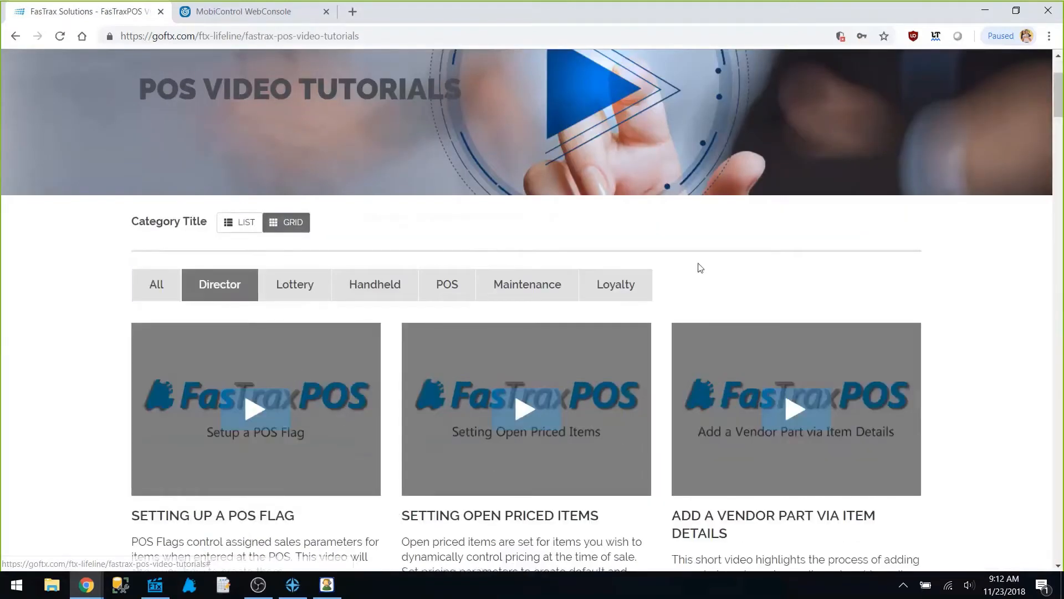
pyautogui.scroll(-1, 643, 297)
pyautogui.scroll(-2, 643, 296)
pyautogui.scroll(-2, 590, 468)
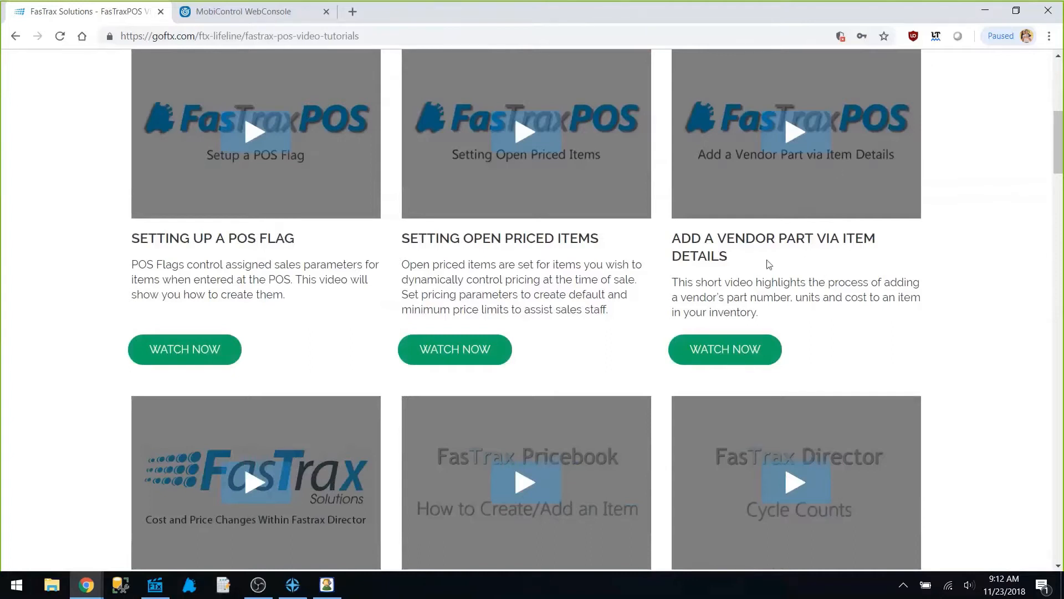
pyautogui.scroll(-1, 815, 269)
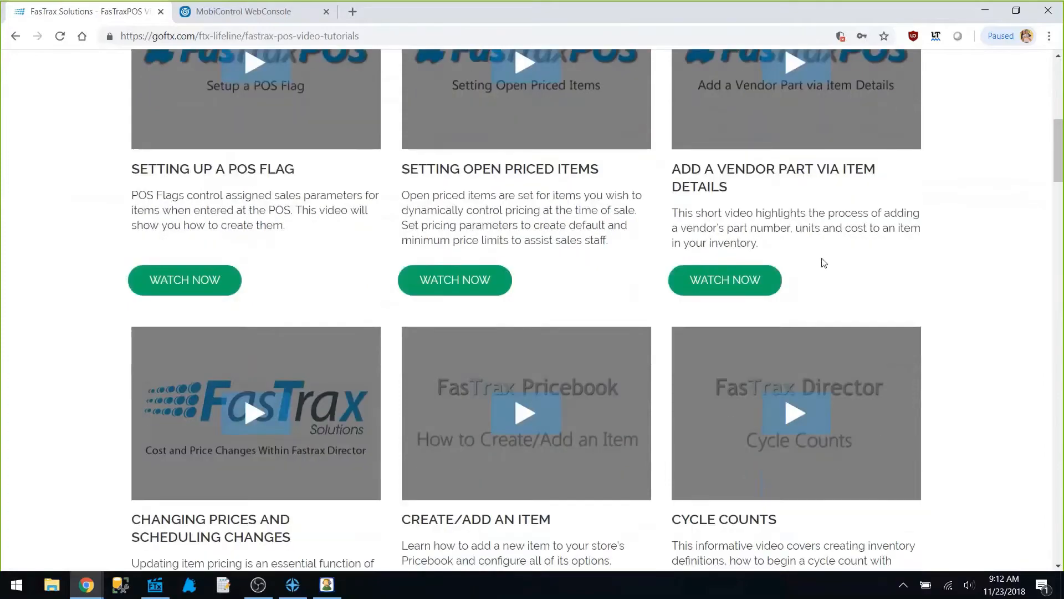
pyautogui.scroll(-3, 820, 258)
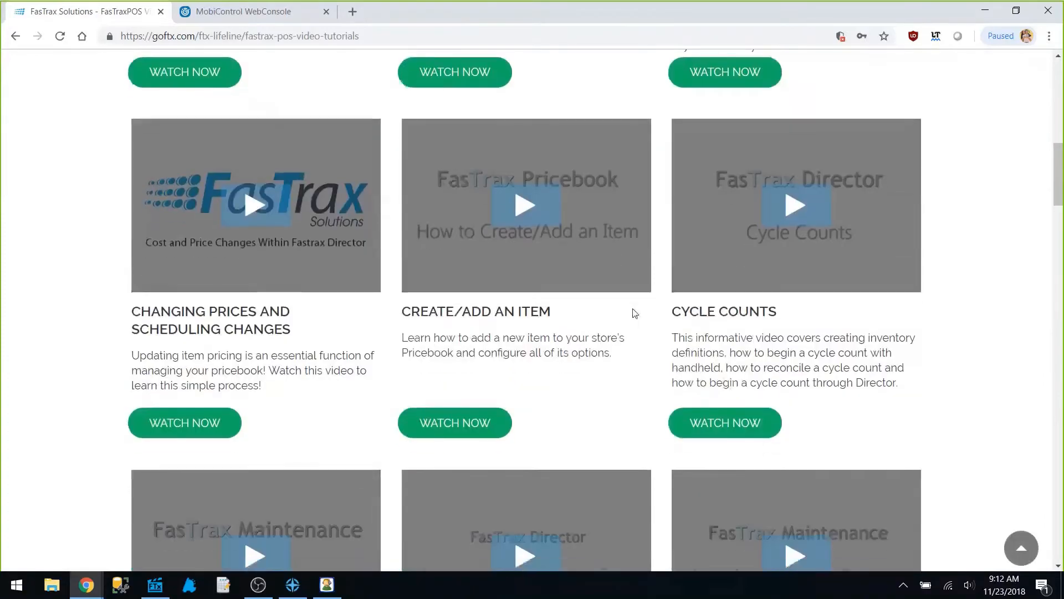
pyautogui.scroll(-2, 633, 309)
pyautogui.scroll(8, 519, 249)
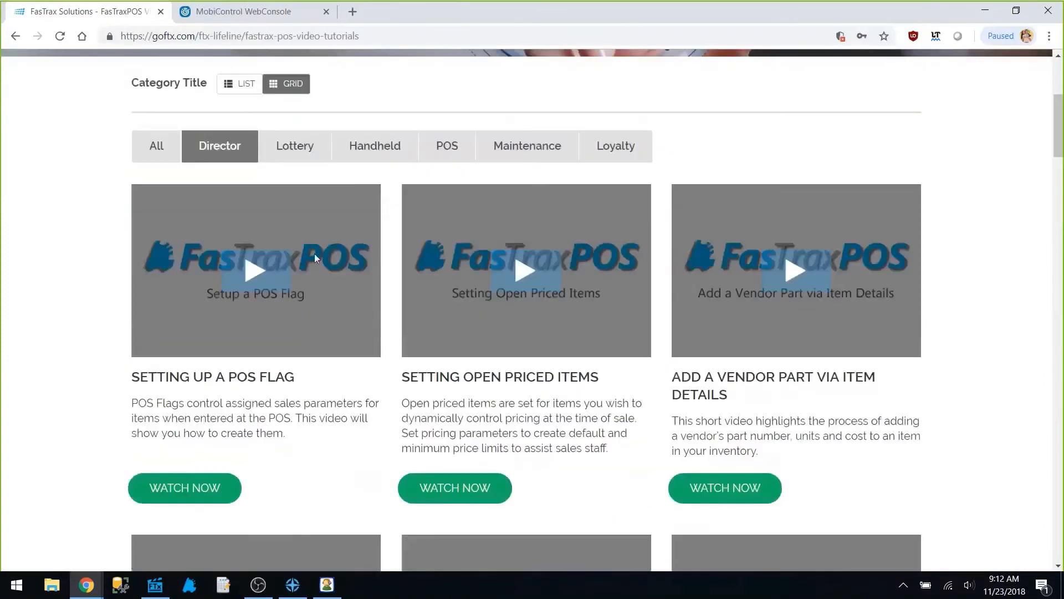
pyautogui.scroll(3, 314, 254)
pyautogui.click(16, 37)
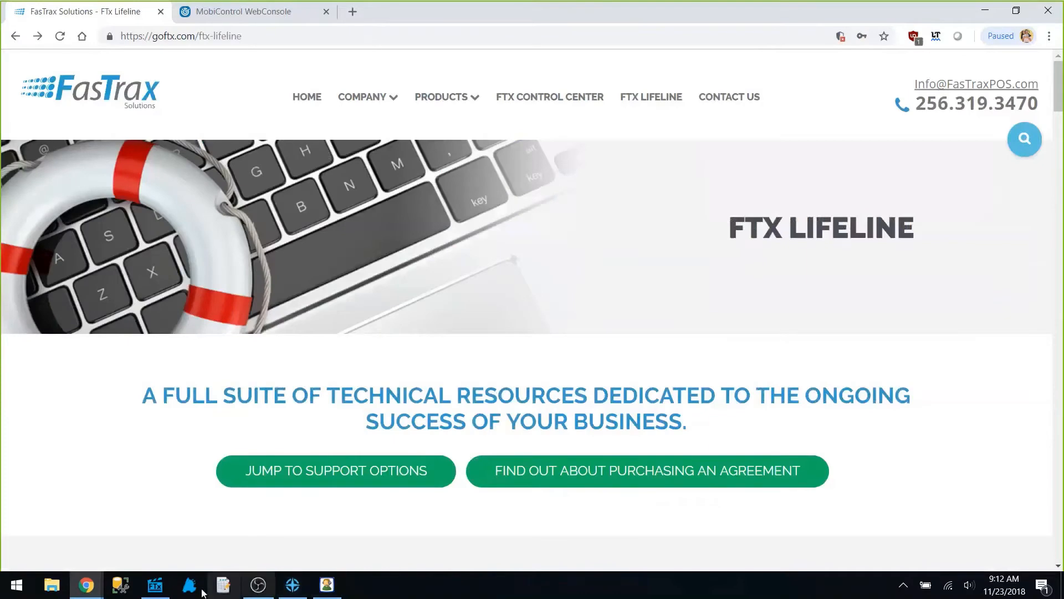
# Step: Switch back to FasTrax Director and look through the items on invoice 70987
pyautogui.click(166, 585)
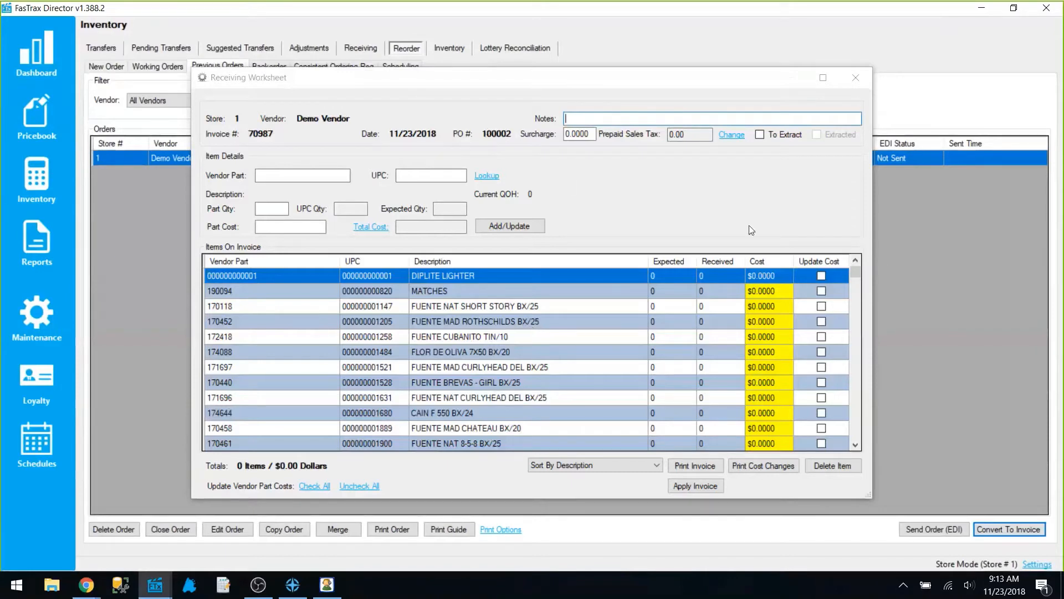
pyautogui.scroll(-10, 587, 369)
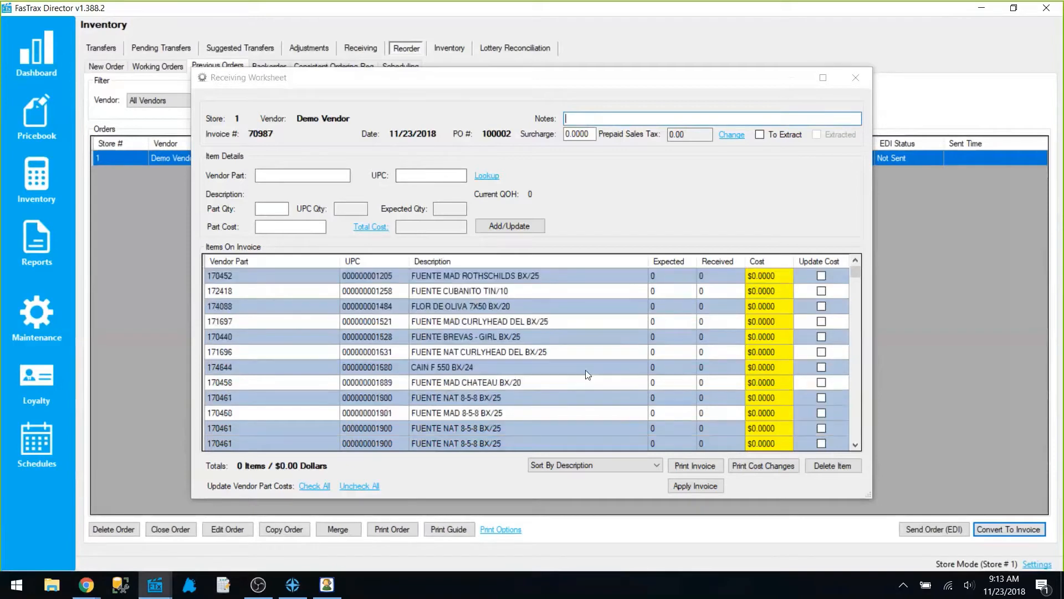
pyautogui.scroll(10, 564, 374)
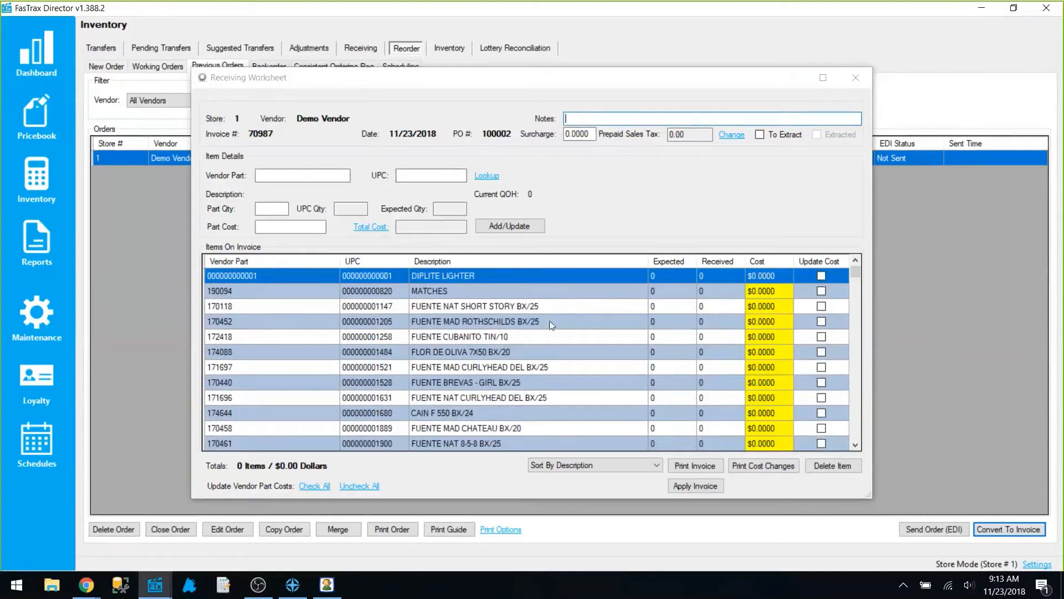
# Step: Set the FUENTE NAT SHORT STORY BX/25 line to a part quantity of 3 and a part cost of 1, and update it on the invoice
pyautogui.click(435, 307)
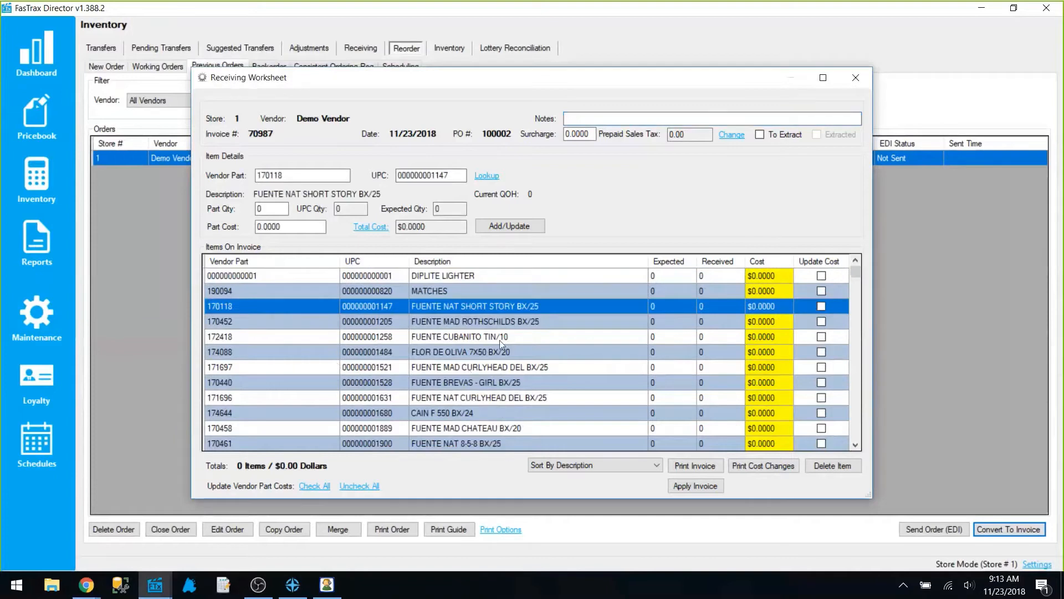
pyautogui.click(286, 208)
pyautogui.write('3')
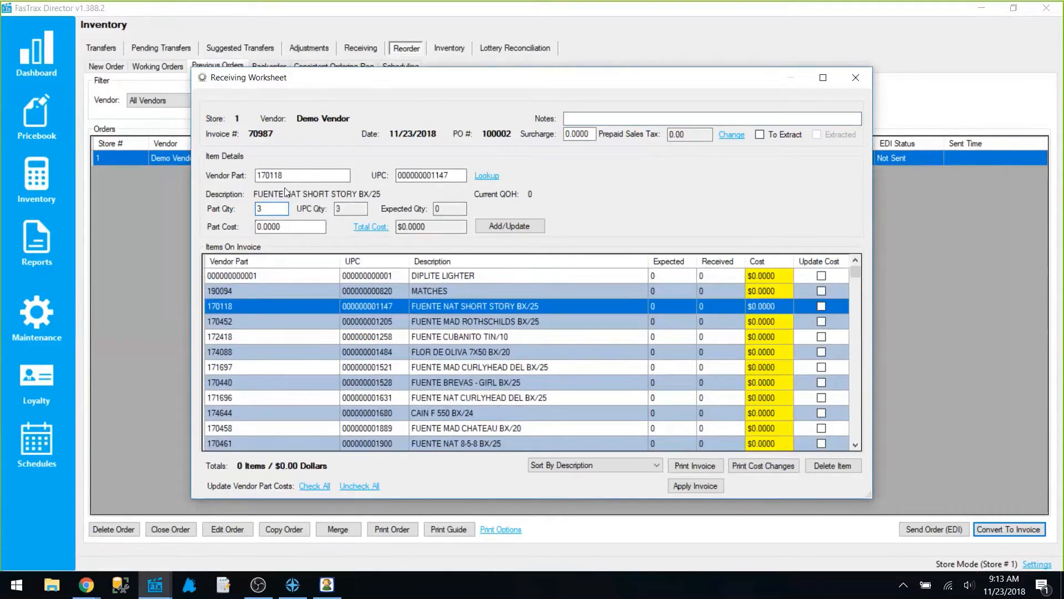
pyautogui.click(264, 226)
pyautogui.press('BackSpace')
pyautogui.write('1')
pyautogui.click(484, 224)
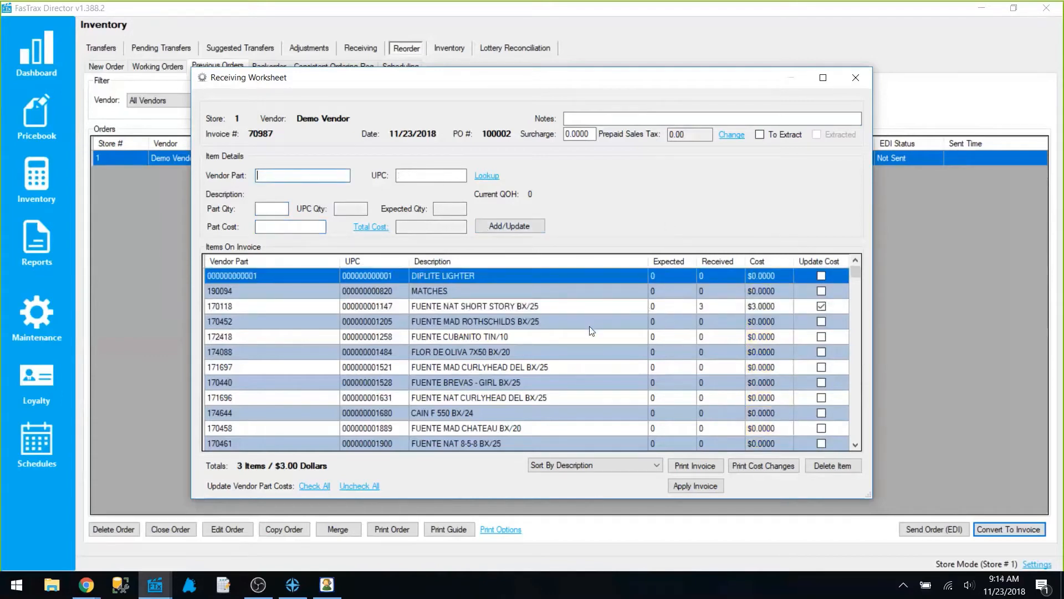
# Step: Set the ACID TRI BOROUGH BX/24 line to a part quantity of 5 and a part cost of 2, and update it on the invoice
pyautogui.scroll(-1, 590, 326)
pyautogui.scroll(-3, 586, 332)
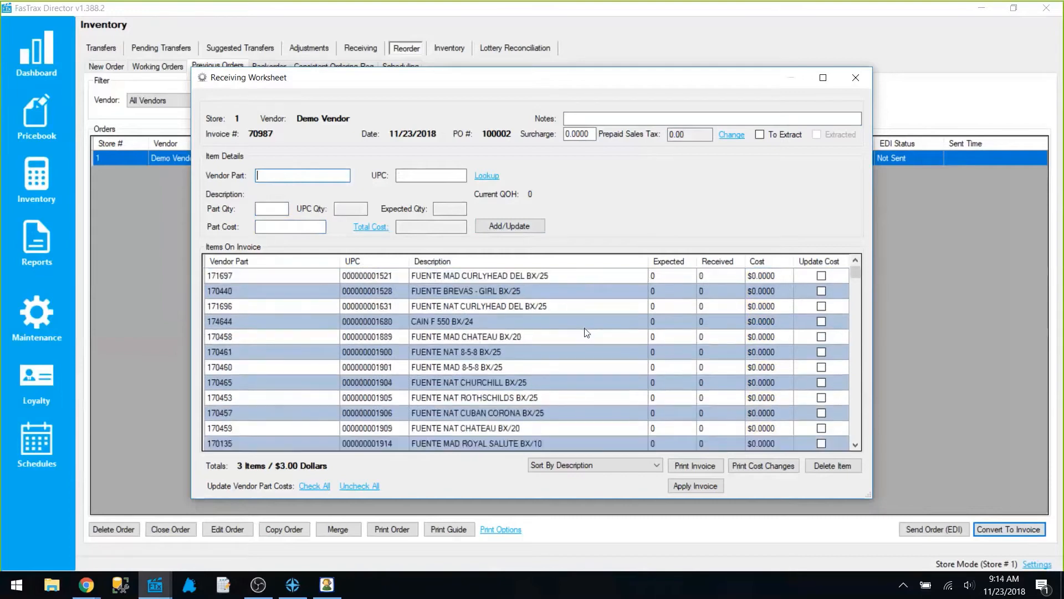
pyautogui.scroll(-1, 584, 332)
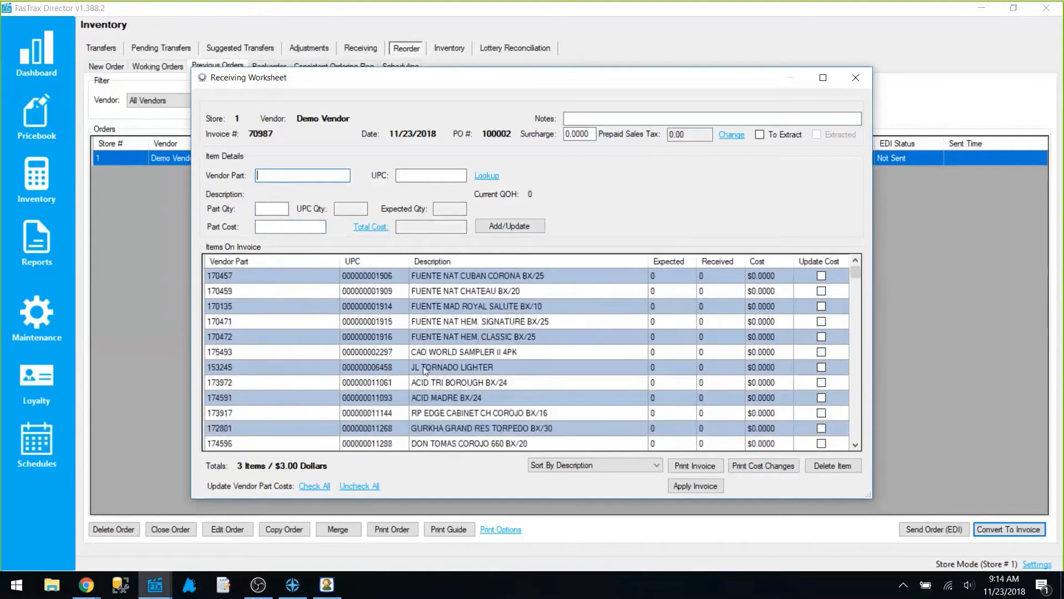
pyautogui.click(447, 383)
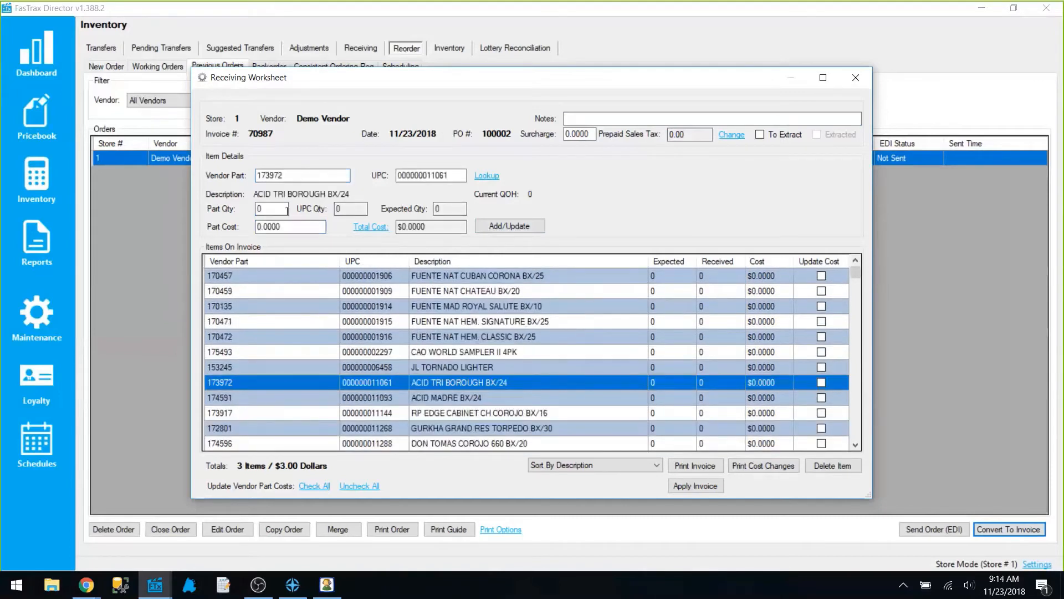
pyautogui.moveTo(283, 210); pyautogui.dragTo(224, 215)
pyautogui.write('5')
pyautogui.moveTo(256, 229); pyautogui.dragTo(247, 214)
pyautogui.write('2')
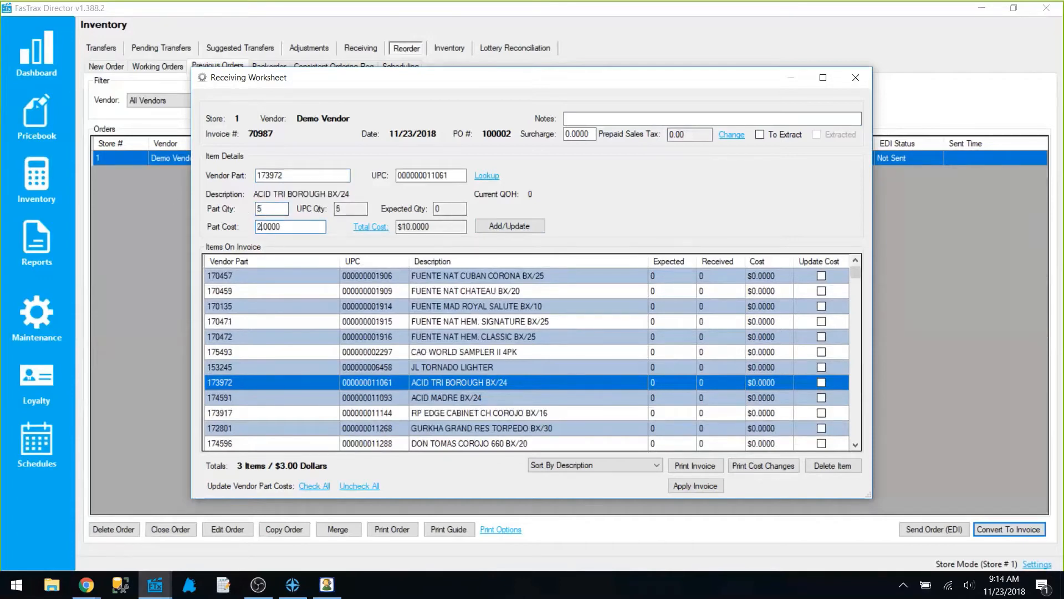
pyautogui.click(484, 227)
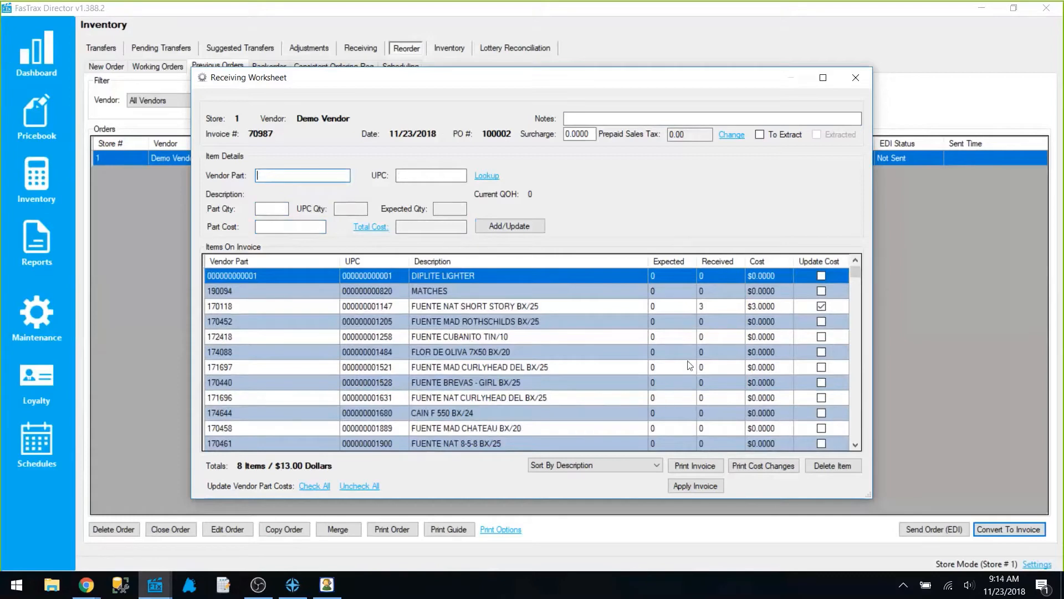
# Step: Set the TIC TAC MIXERS CHERRY COLA BX/12 line to a part quantity of 6 and update it on the invoice
pyautogui.scroll(-10, 662, 395)
pyautogui.scroll(-10, 638, 372)
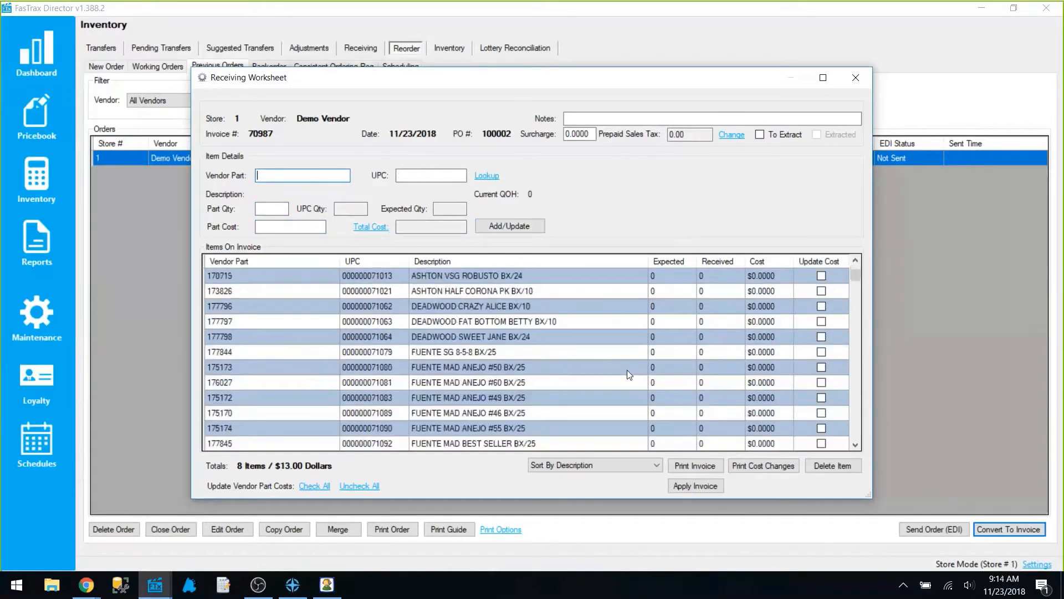
pyautogui.click(324, 353)
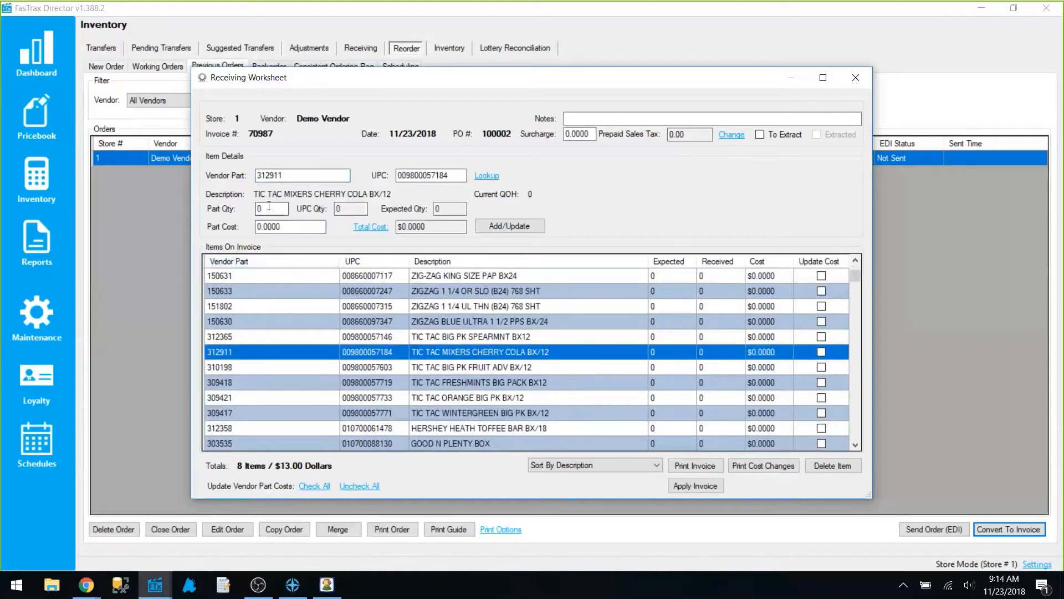
pyautogui.moveTo(269, 210); pyautogui.dragTo(218, 213)
pyautogui.write('6')
pyautogui.click(524, 230)
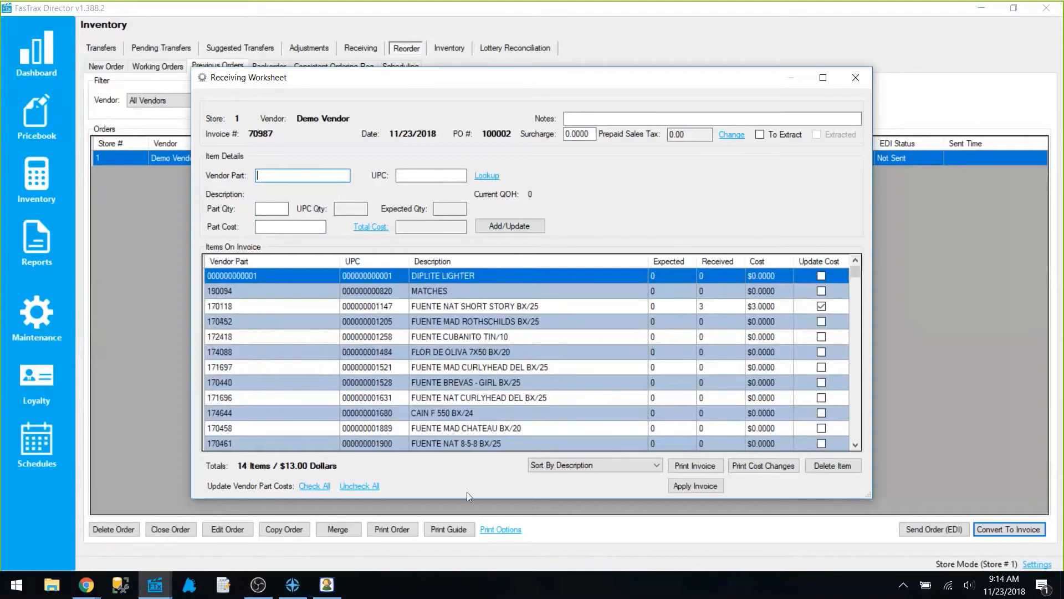
# Step: Set the invoice surcharge to 9.50 and apply invoice 70987
pyautogui.click(568, 133)
pyautogui.press('BackSpace')
pyautogui.write('9')
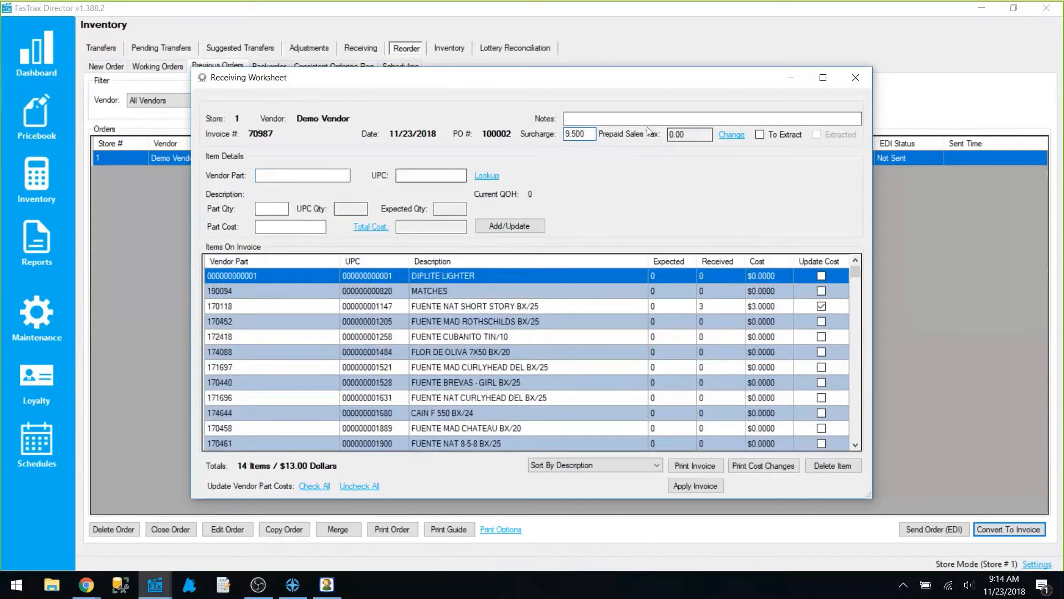
pyautogui.click(701, 488)
pyautogui.click(529, 338)
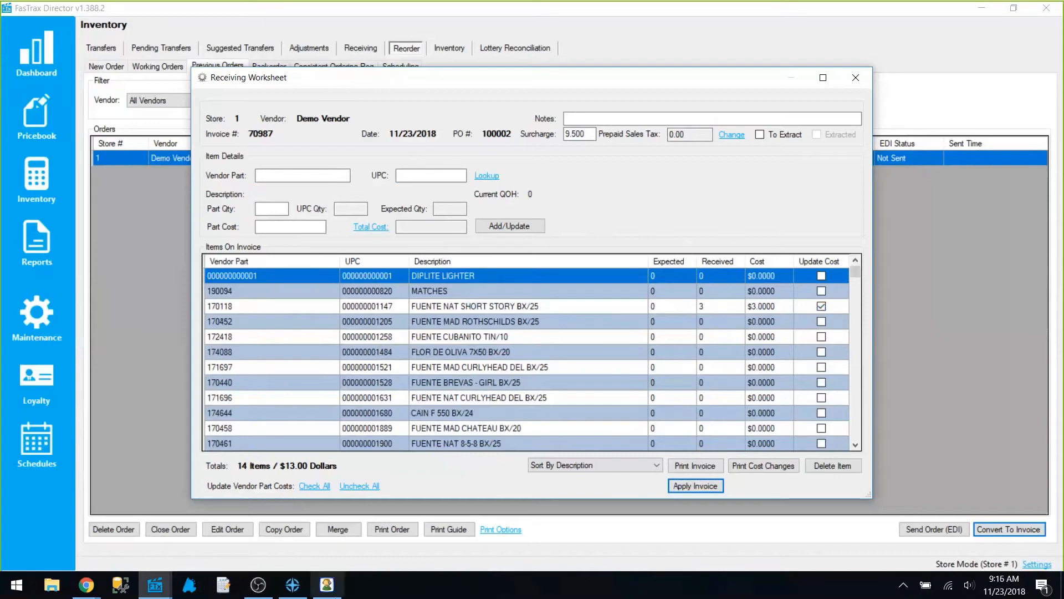
# Step: Switch to MobiControl Remote and log in to Receiving on the FasTraxPDA with the employee number and password
pyautogui.click(327, 585)
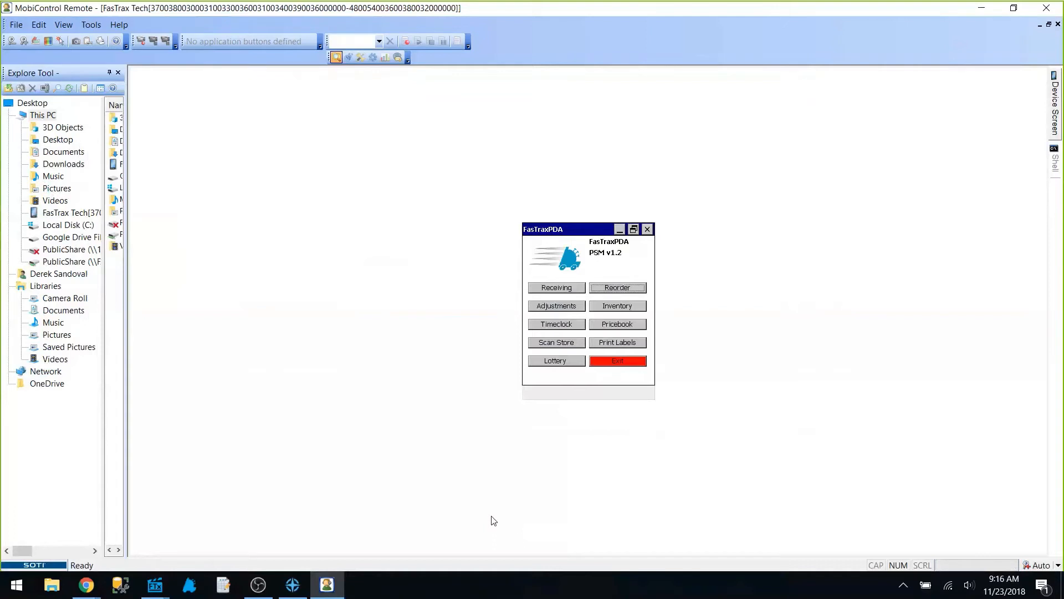
pyautogui.press('Left')
pyautogui.press('Return')
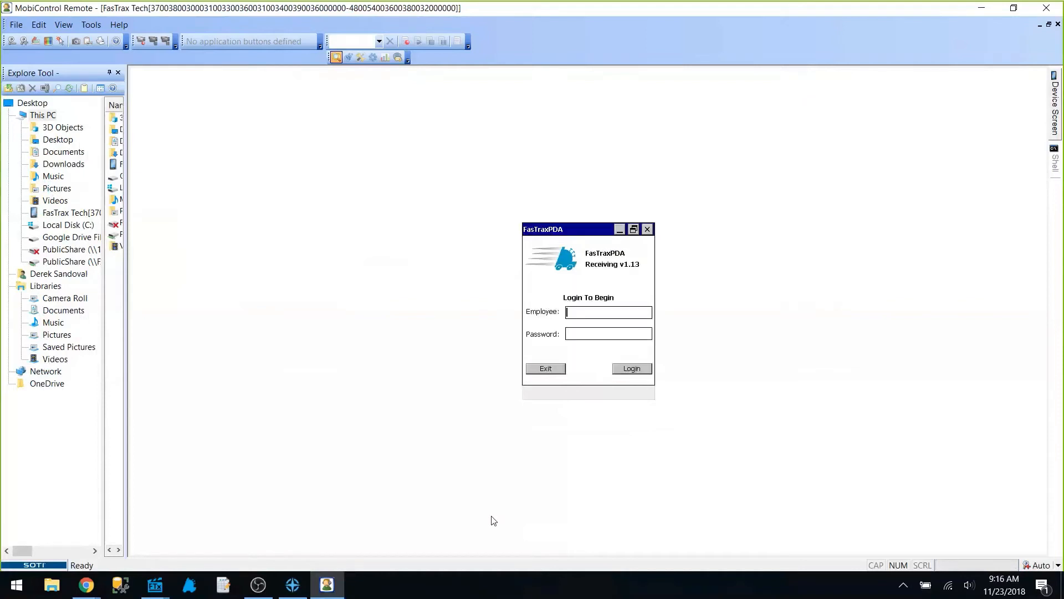
pyautogui.write('1')
pyautogui.press('Return')
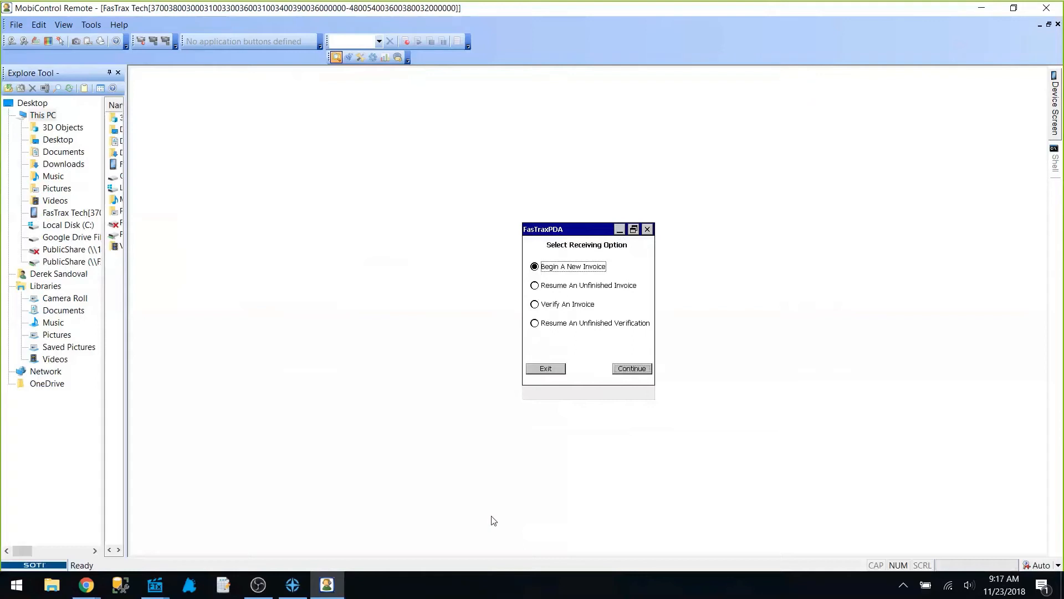
# Step: Begin a new receiving invoice on the handheld with Demo Vendor as the vendor
pyautogui.press('Tab')
pyautogui.press('Return')
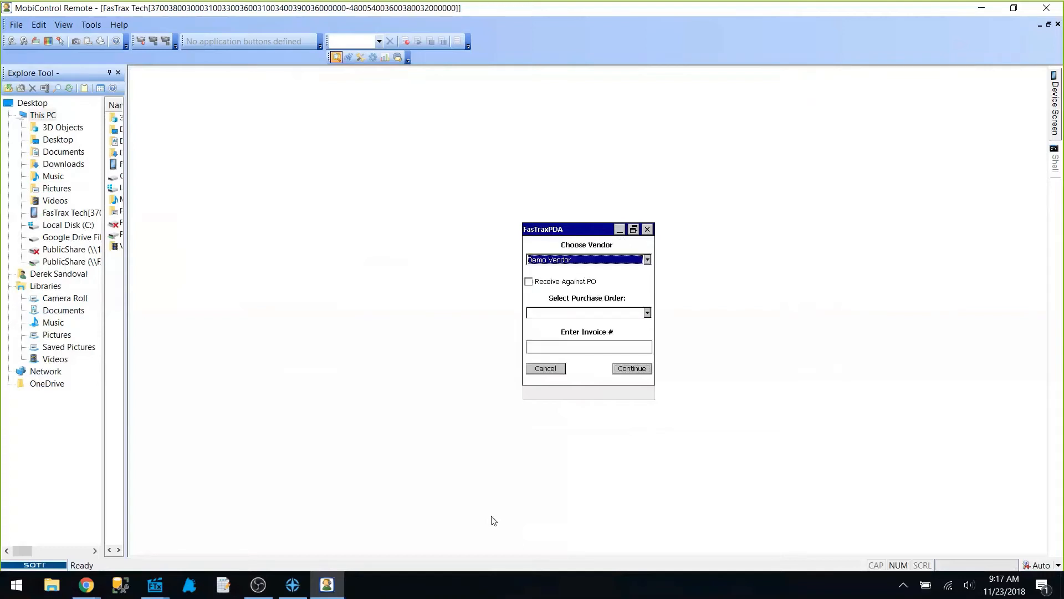
pyautogui.hotkey('alt', 'Down')
pyautogui.press('Return')
pyautogui.press('Tab')
pyautogui.press('space')
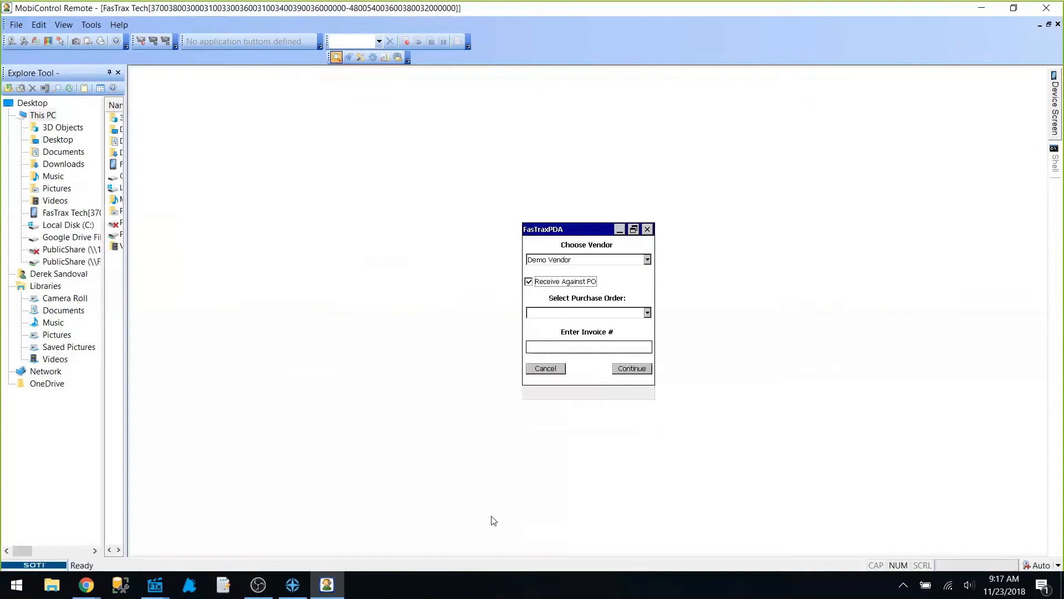
pyautogui.press('Tab')
pyautogui.hotkey('alt', 'Down')
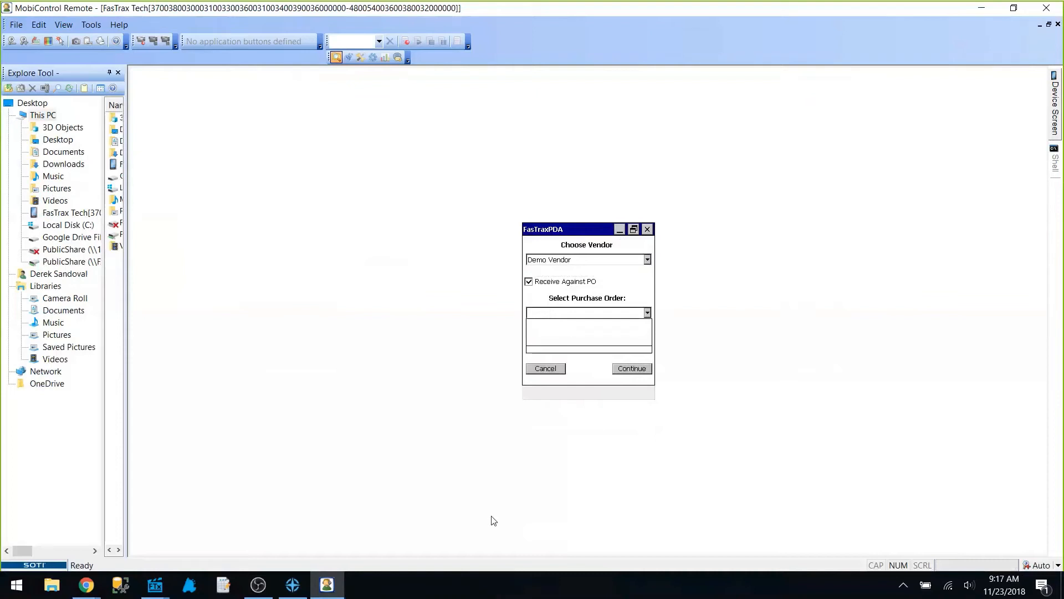
pyautogui.press('Return')
pyautogui.hotkey('shift', 'Tab')
pyautogui.press('space')
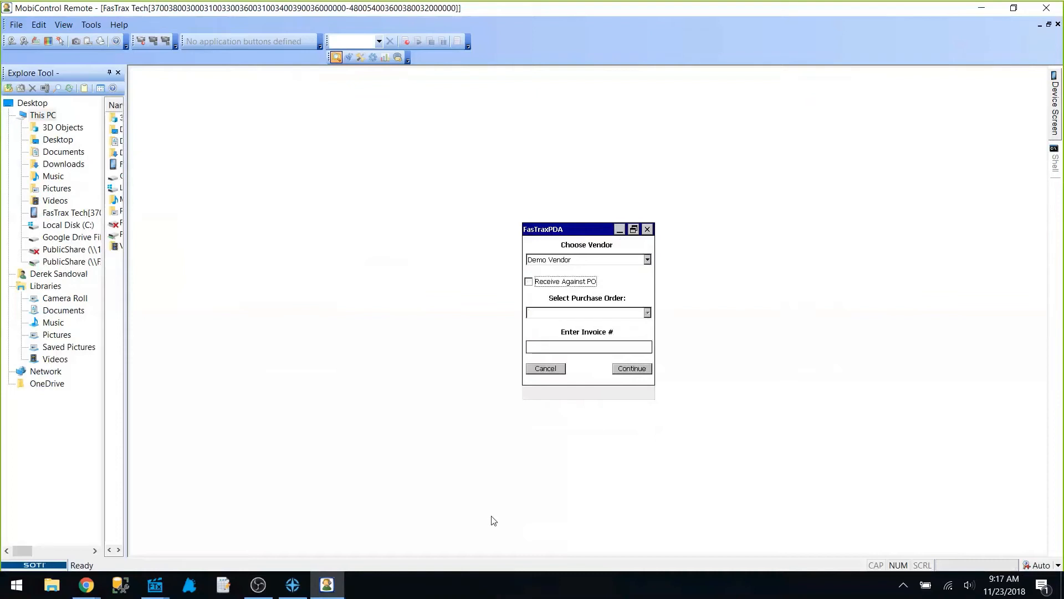
# Step: Enter 36974 as the invoice number and continue to item entry
pyautogui.press('Tab')
pyautogui.write('36974')
pyautogui.press('Return')
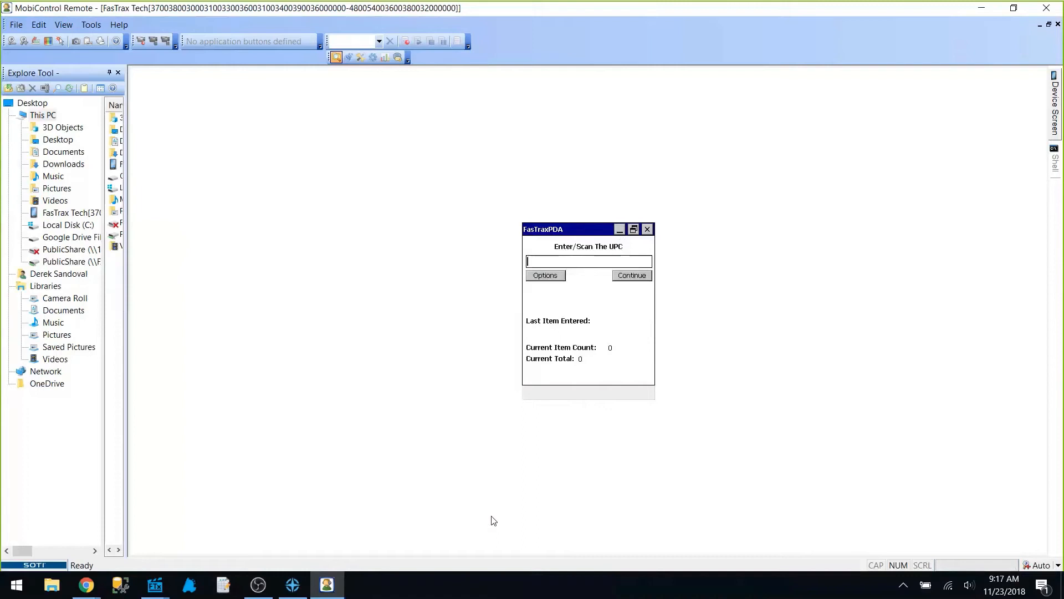
# Step: Look up the item with UPC 123123 and save a receive quantity of 6 for it
pyautogui.write('123123')
pyautogui.press('Return')
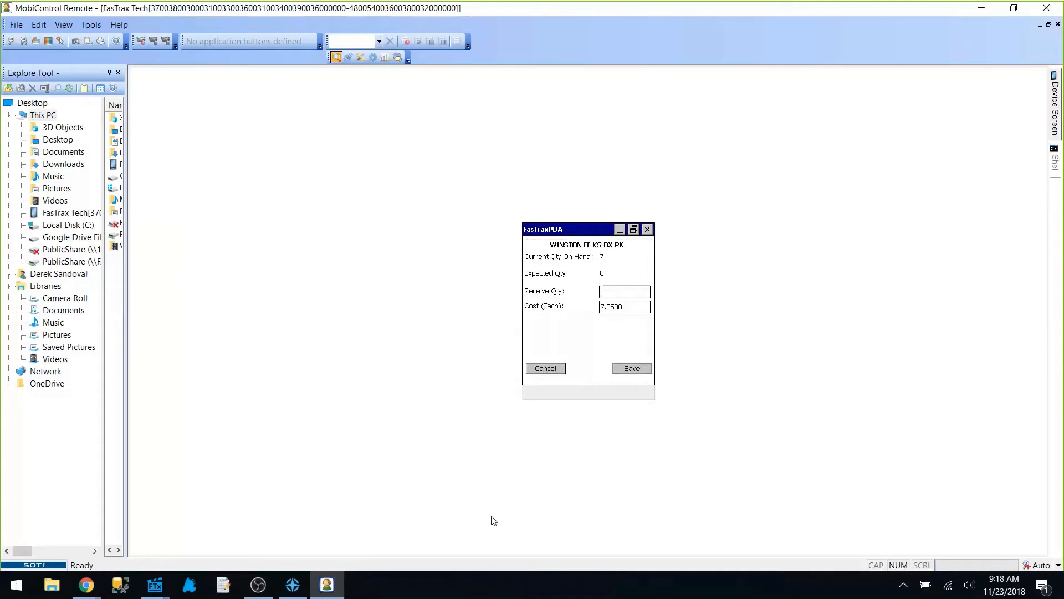
pyautogui.write('6')
pyautogui.press('Return')
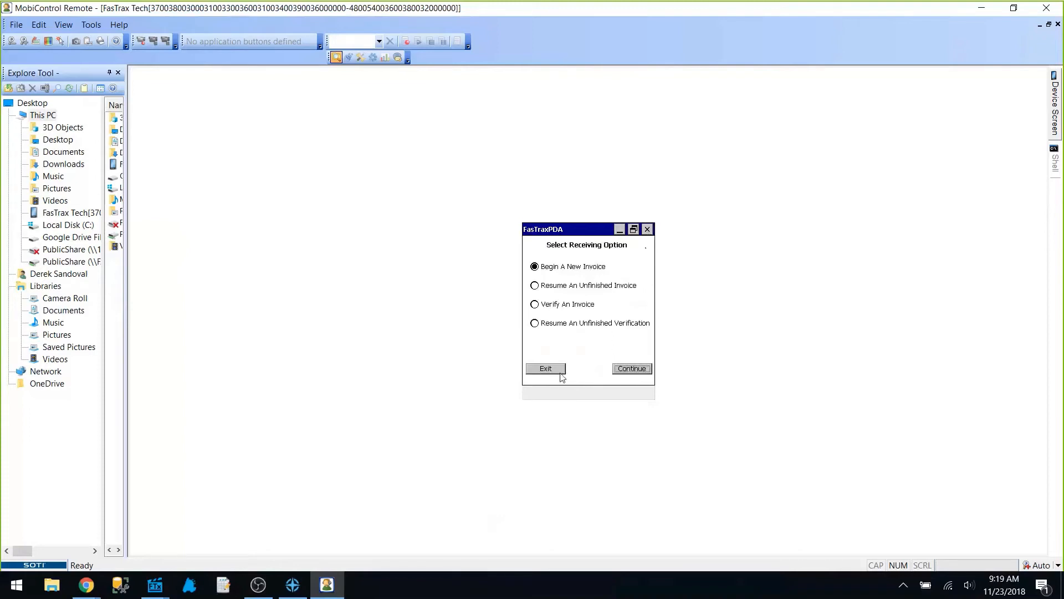
# Step: Exit handheld receiving, switch back to FasTrax Director and dismiss the Invoice Applied message
pyautogui.click(545, 369)
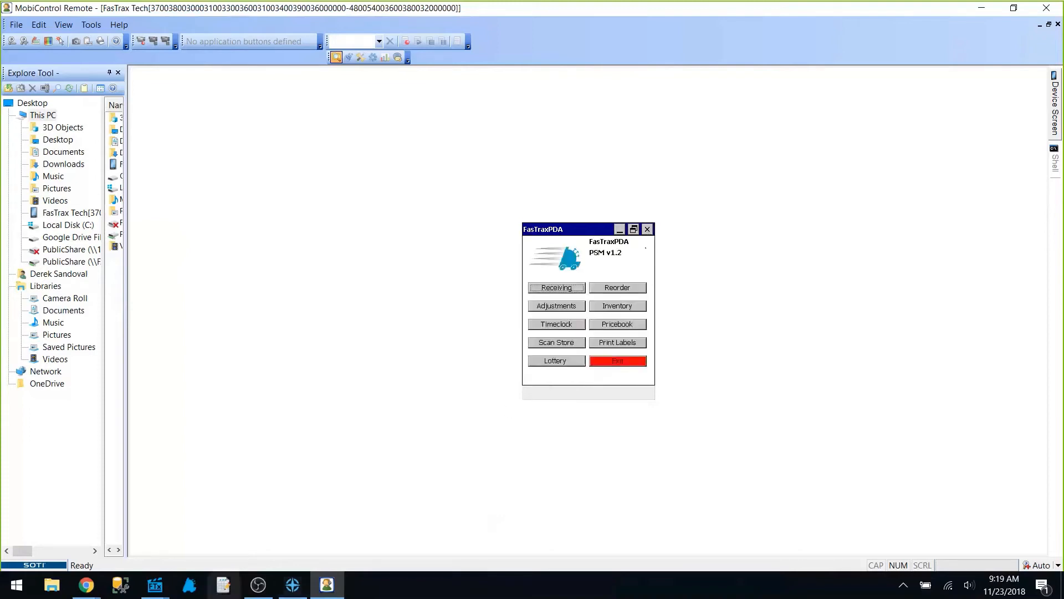
pyautogui.moveTo(157, 588)
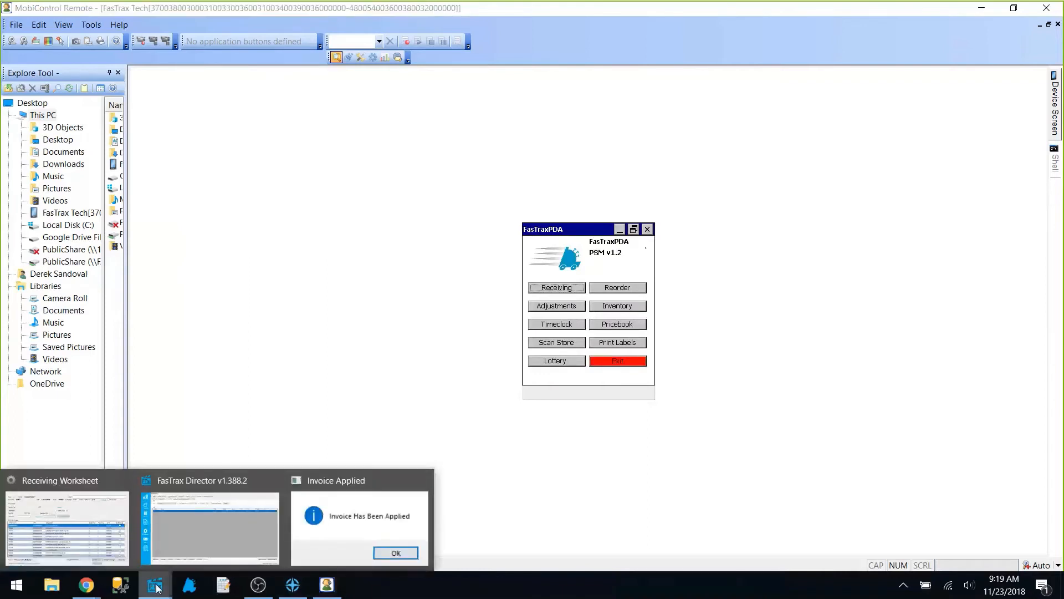
pyautogui.click(366, 521)
pyautogui.click(582, 343)
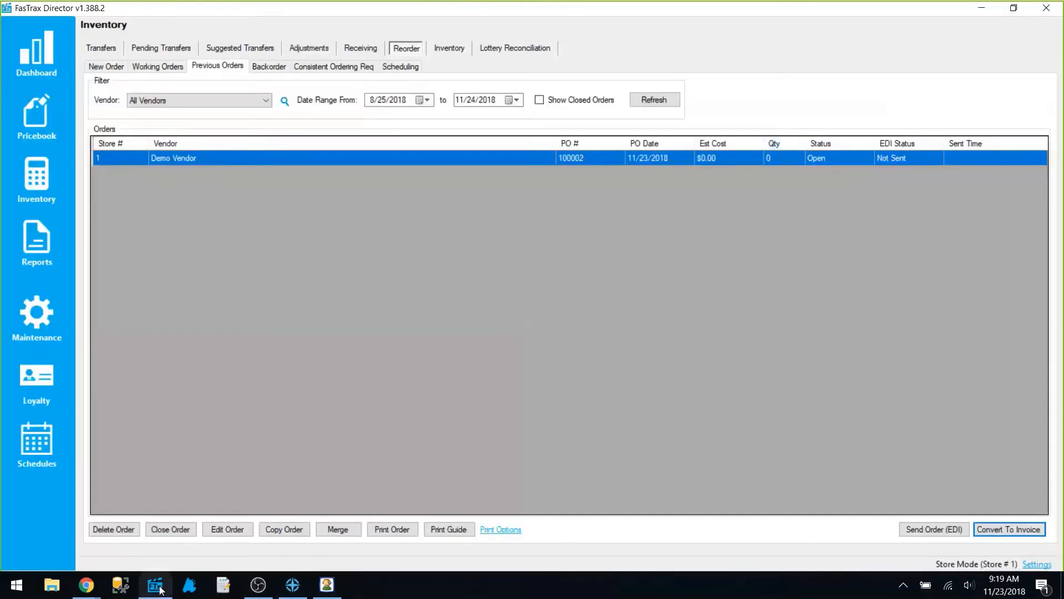
# Step: Refresh the list of previous receiving invoices and open the Demo Vendor invoice 70987
pyautogui.click(361, 47)
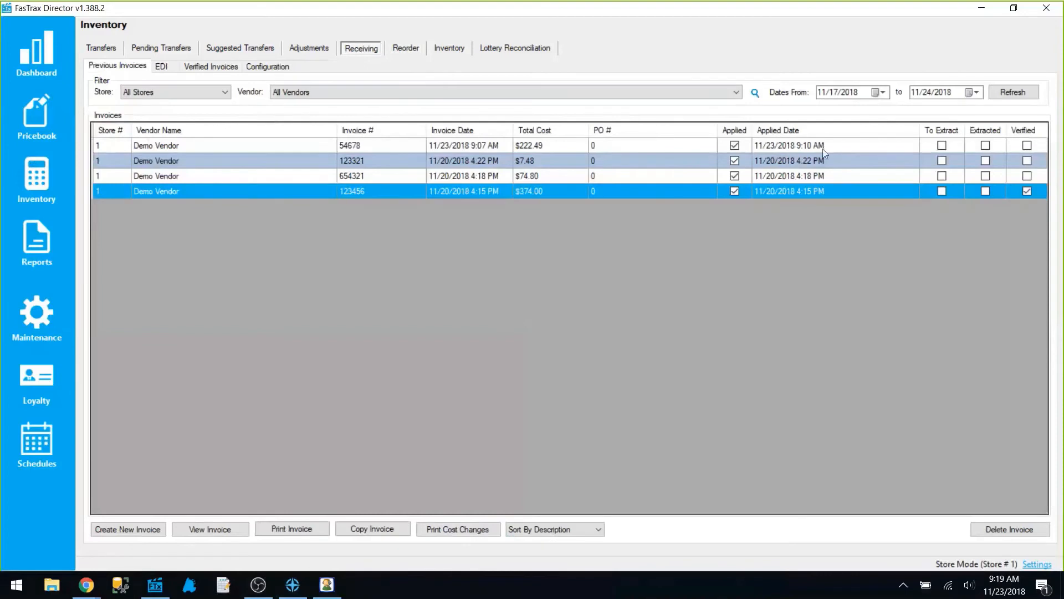
pyautogui.click(1009, 95)
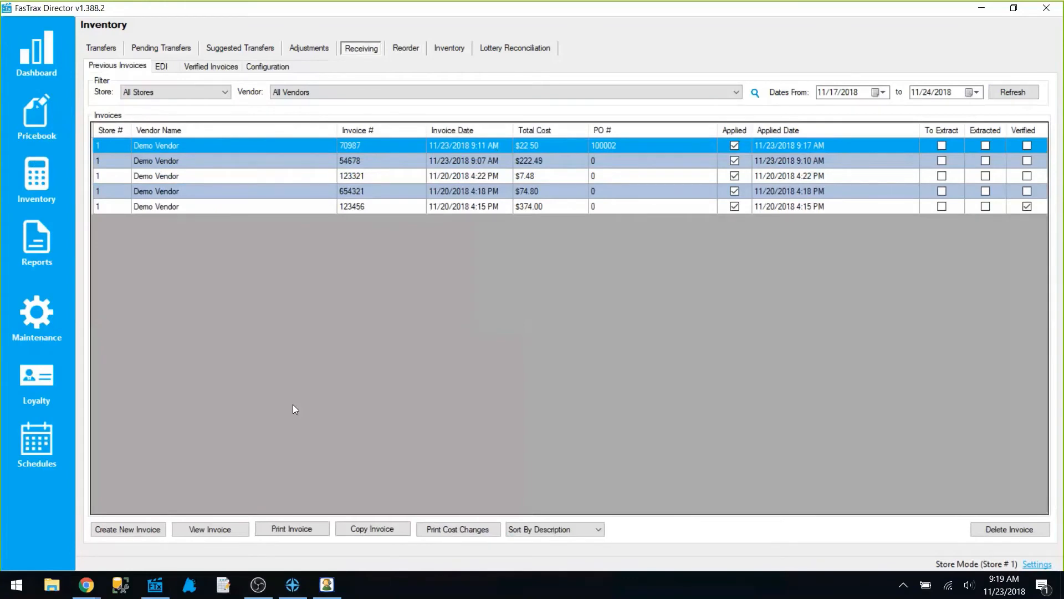
pyautogui.click(294, 530)
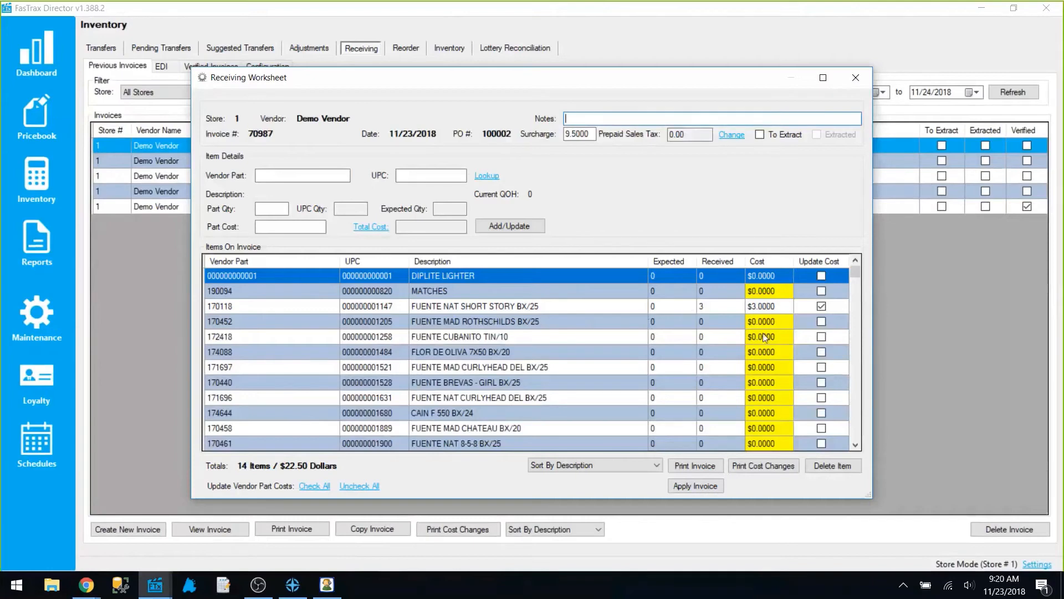
# Step: Examine the received quantities, costs and highlighted cost cells on the items of invoice 70987, and close the worksheet
pyautogui.scroll(-4, 765, 344)
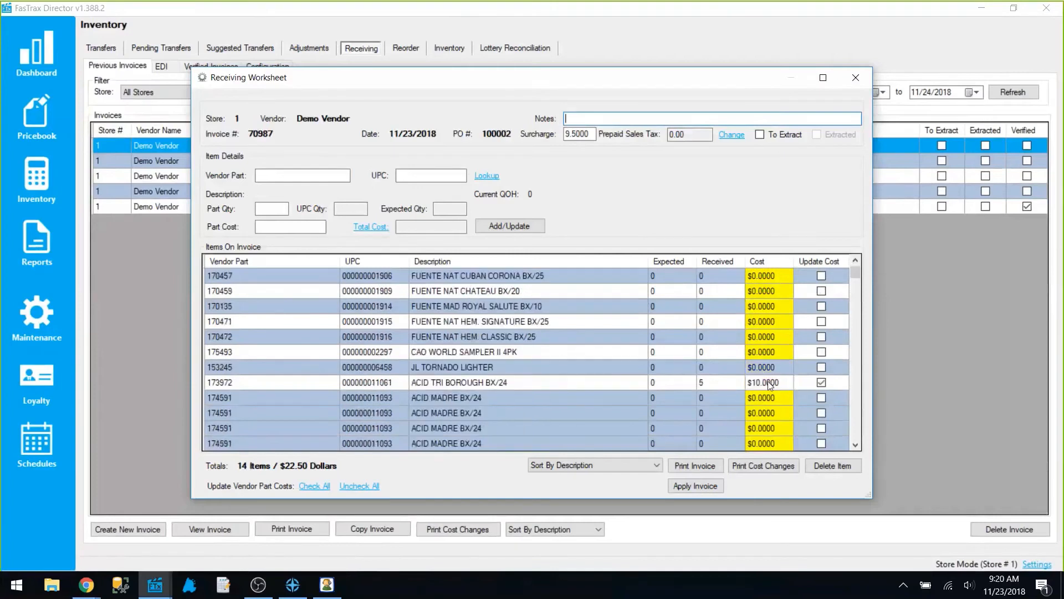
pyautogui.scroll(-2, 771, 382)
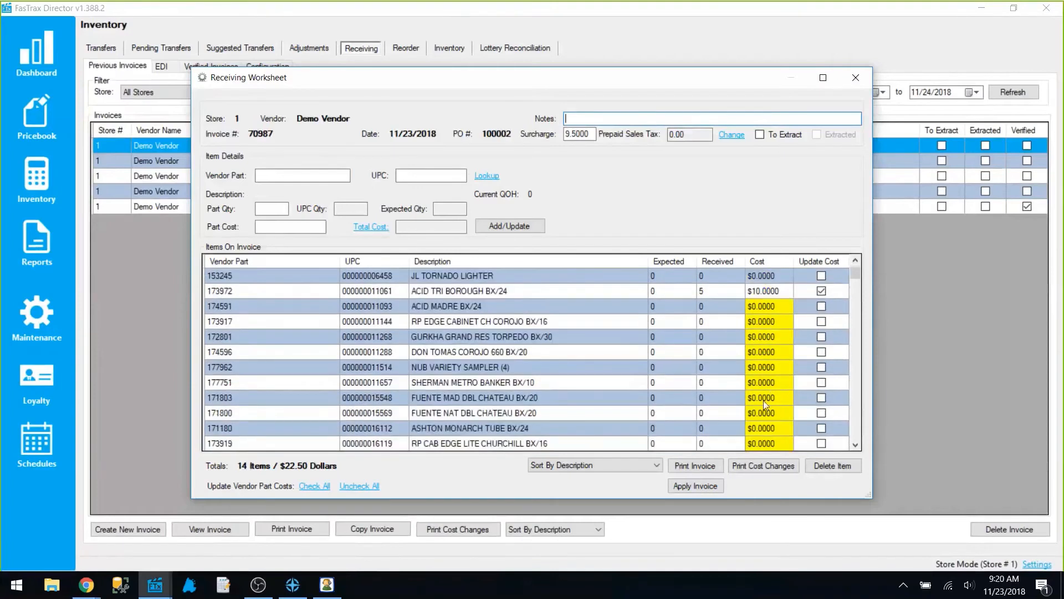
pyautogui.scroll(-10, 763, 400)
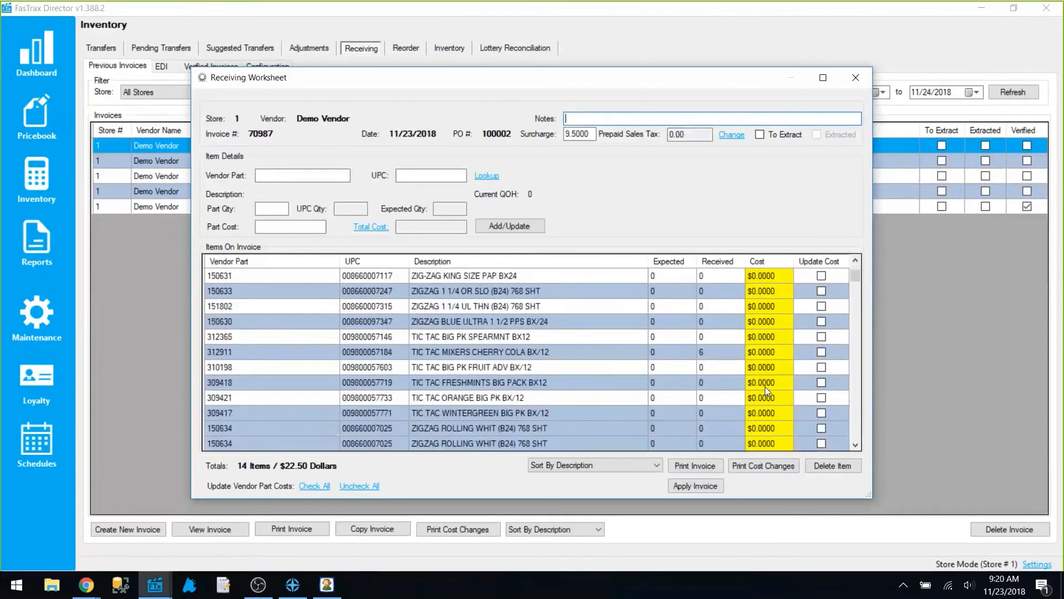
pyautogui.scroll(-7, 765, 390)
pyautogui.scroll(20, 765, 394)
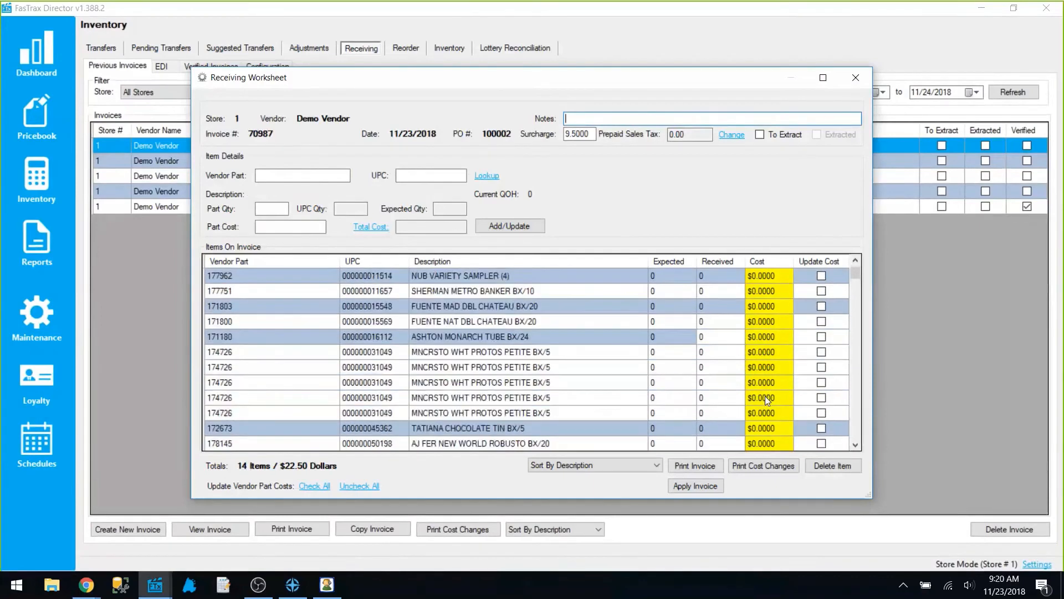
pyautogui.scroll(1, 765, 396)
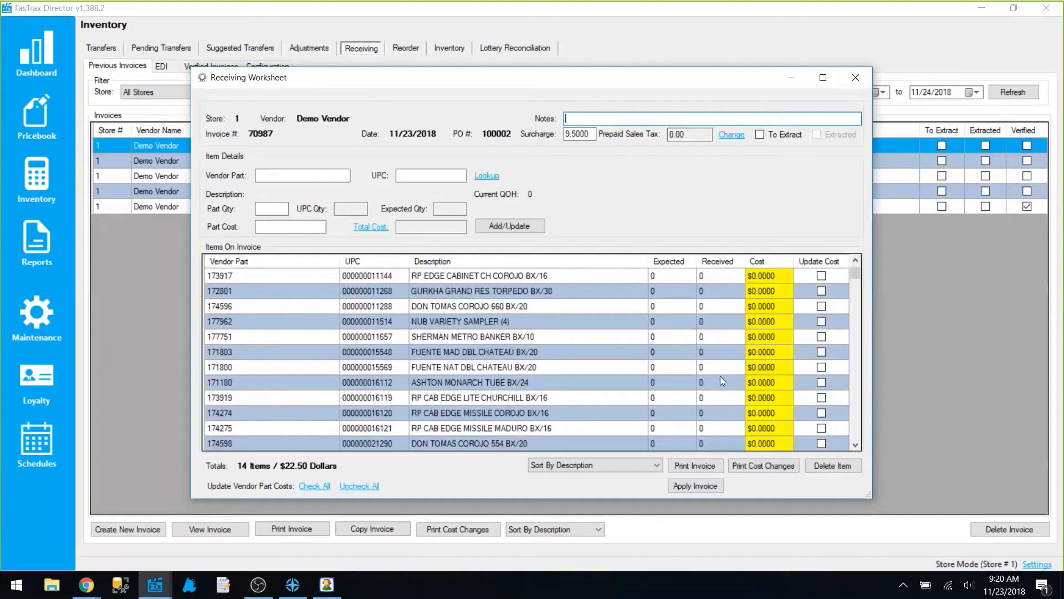
pyautogui.scroll(10, 715, 376)
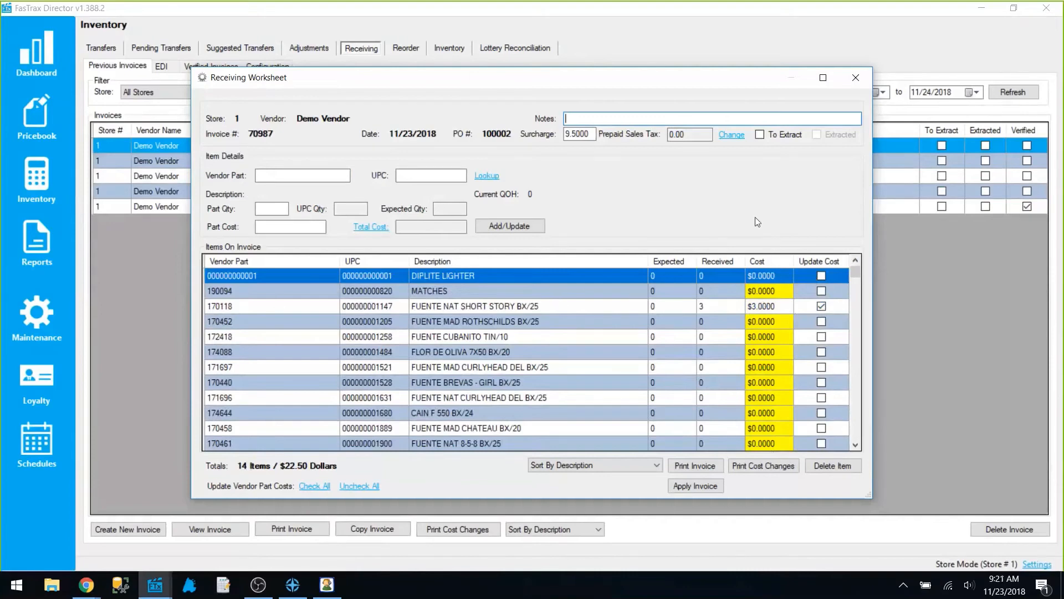
pyautogui.click(852, 83)
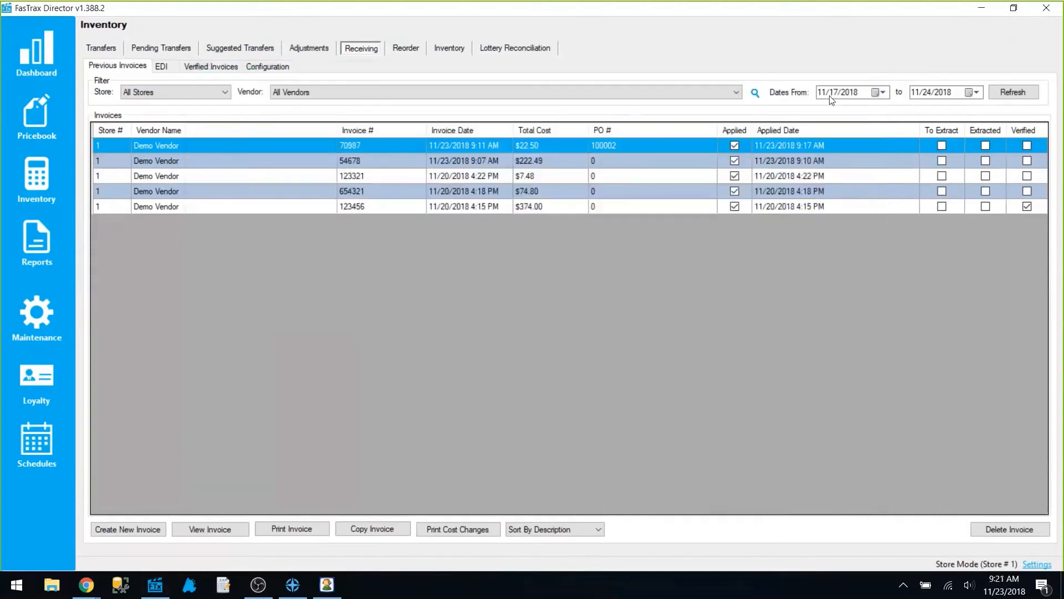
# Step: Open EDI receiving for Demo Vendor and display the details of the file Store-50224Inv-5749974.txt
pyautogui.click(162, 67)
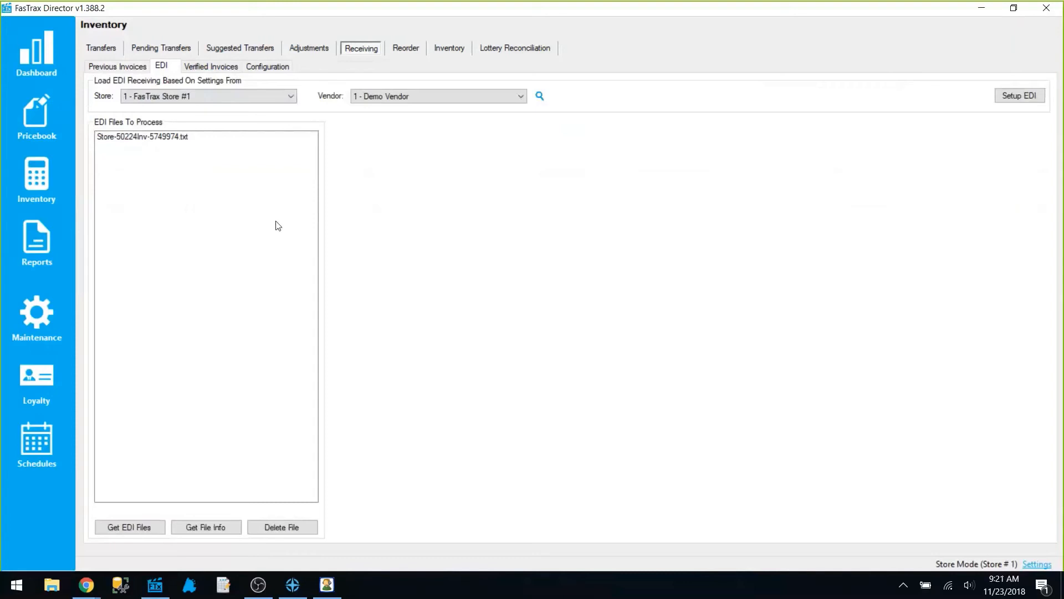
pyautogui.click(176, 151)
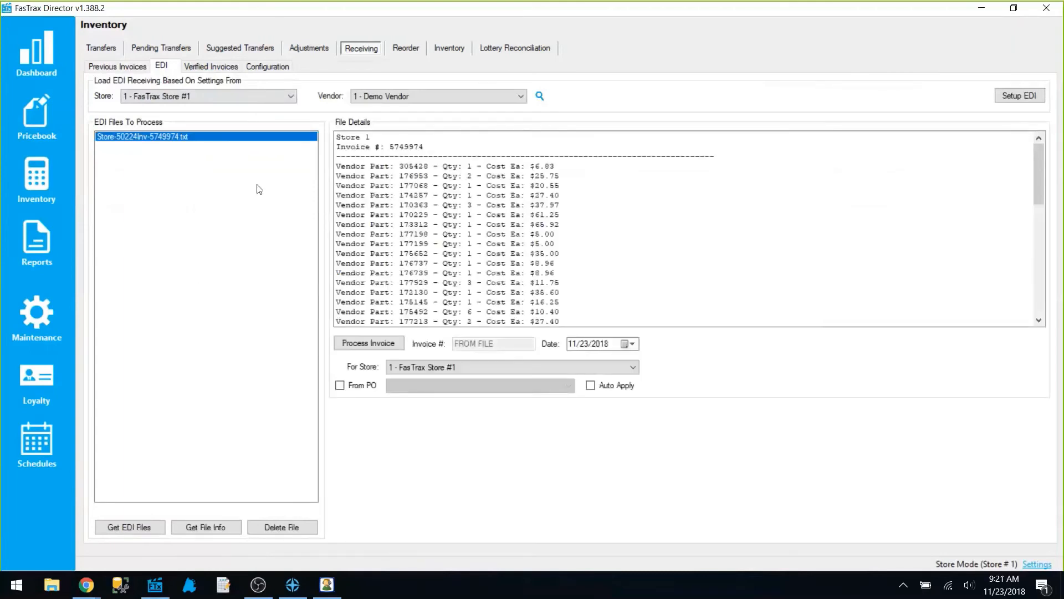
# Step: Examine the store and vendor choices available for loading EDI receiving
pyautogui.click(205, 95)
pyautogui.click(201, 114)
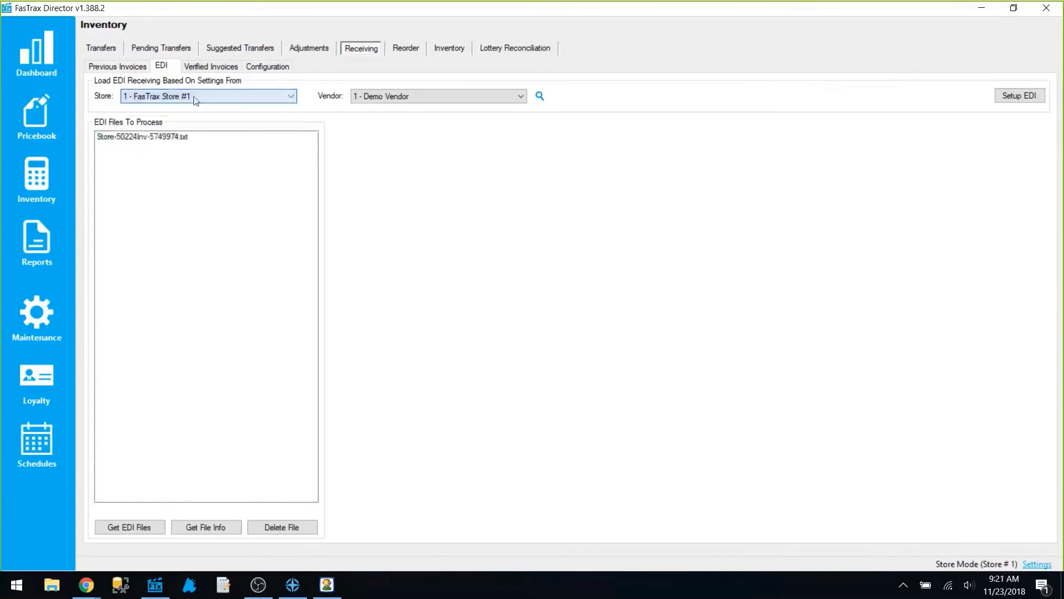
pyautogui.click(197, 99)
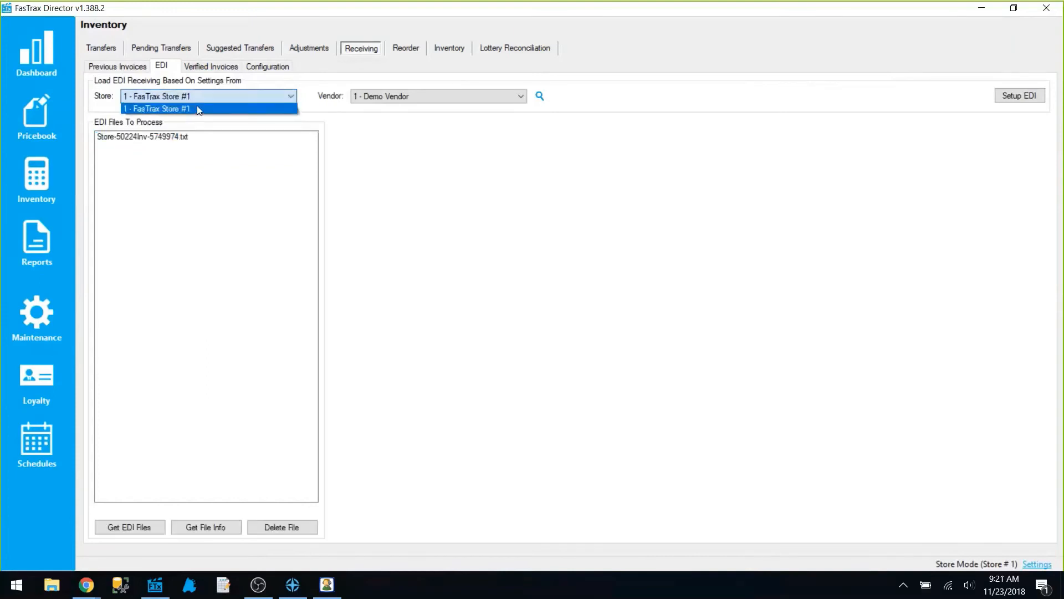
pyautogui.click(421, 93)
pyautogui.click(415, 96)
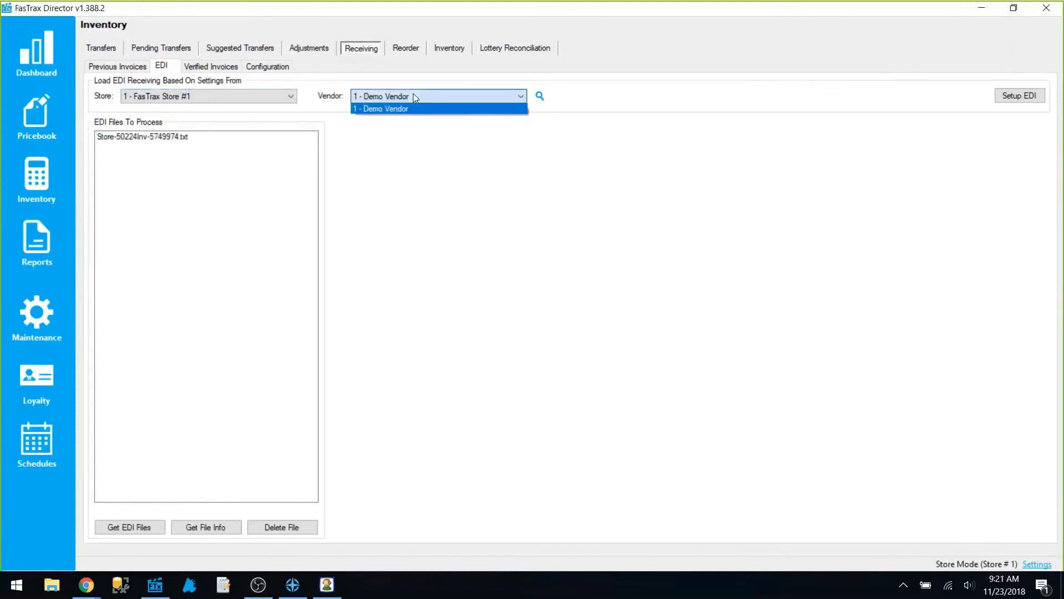
pyautogui.click(282, 97)
pyautogui.click(246, 99)
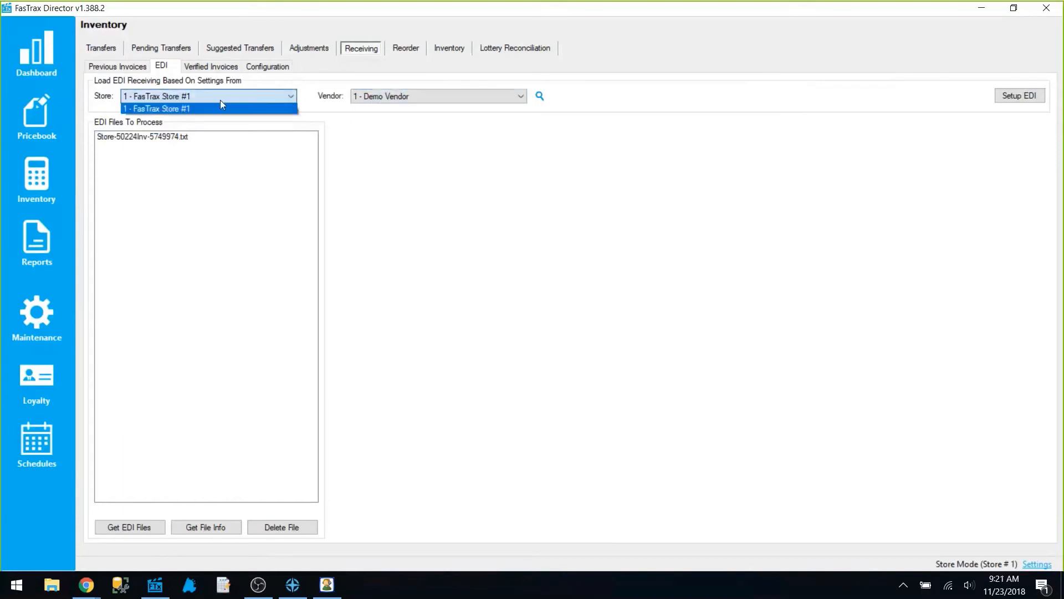
pyautogui.click(385, 98)
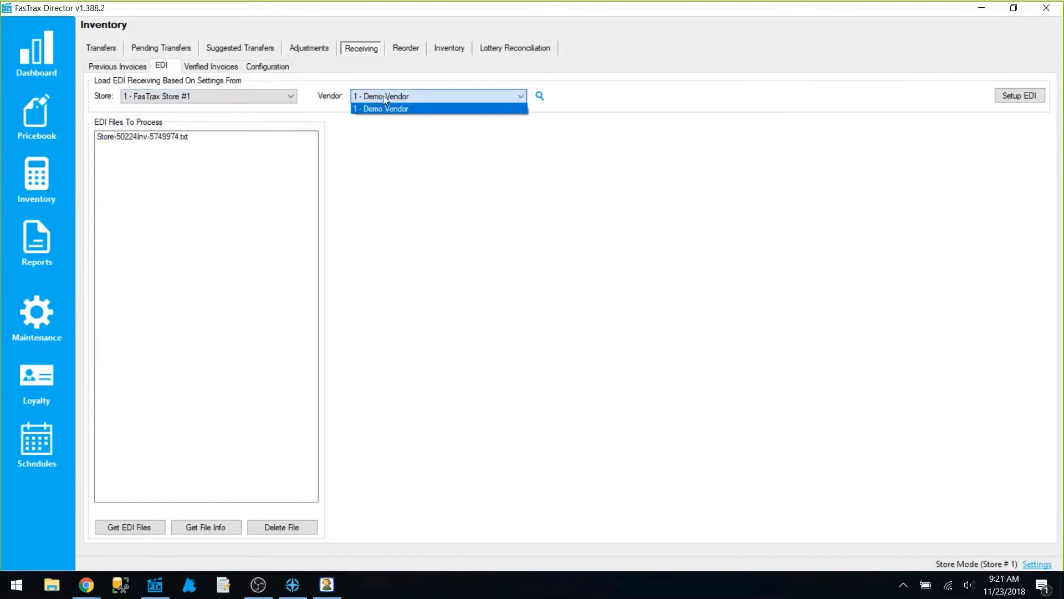
# Step: Process the EDI file Store-50224Inv-5749974.txt into a receiving invoice for FasTrax Store #1
pyautogui.click(166, 166)
pyautogui.click(145, 138)
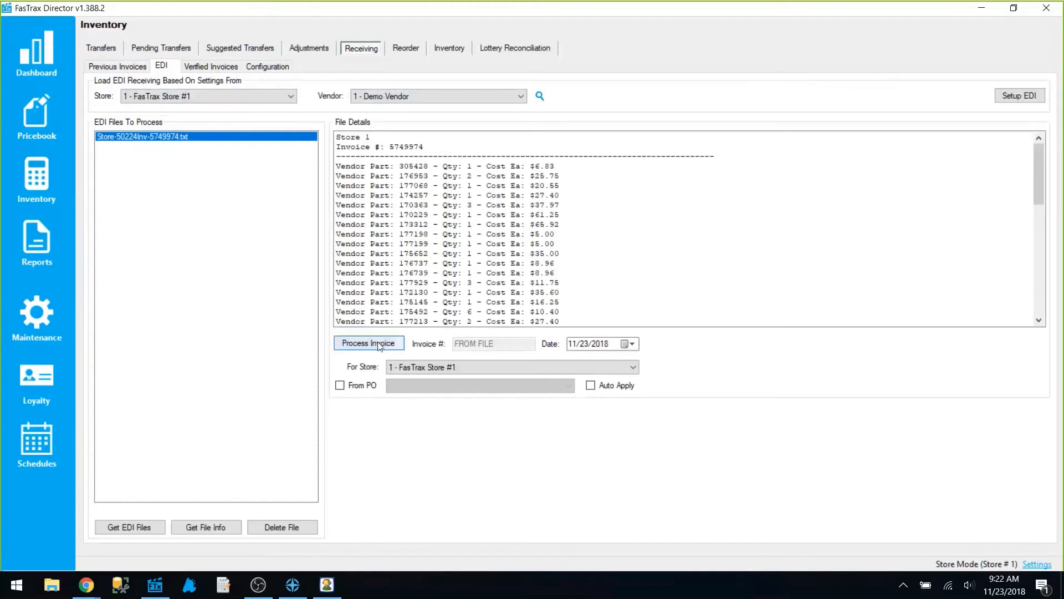
pyautogui.click(437, 367)
pyautogui.click(427, 380)
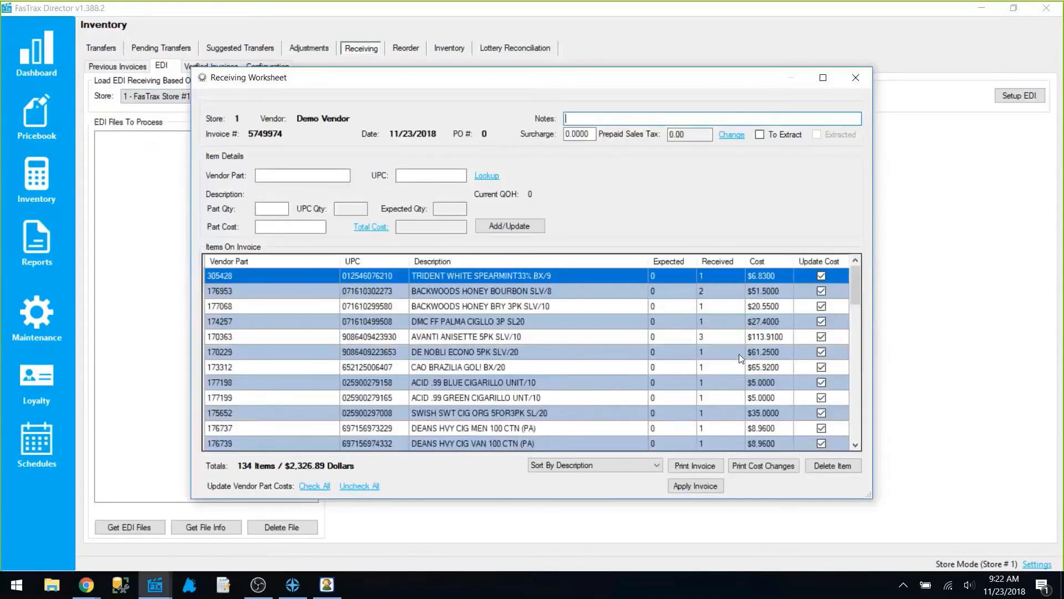
# Step: Examine the received quantities, costs and highlighted cost changes across the items of invoice 5749974
pyautogui.scroll(-2, 697, 376)
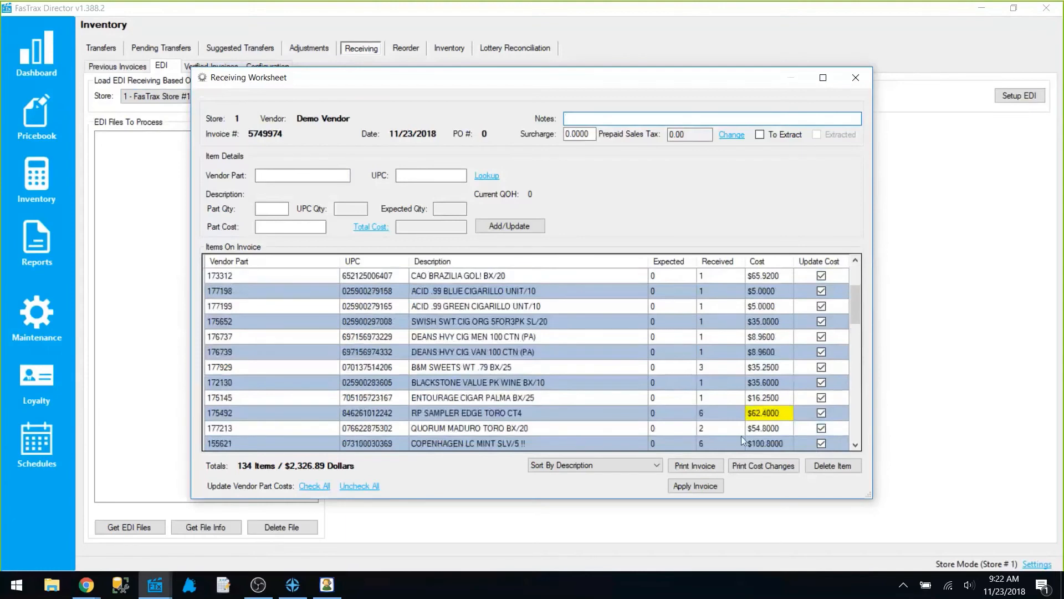
pyautogui.moveTo(613, 82); pyautogui.dragTo(612, 69)
pyautogui.click(760, 401)
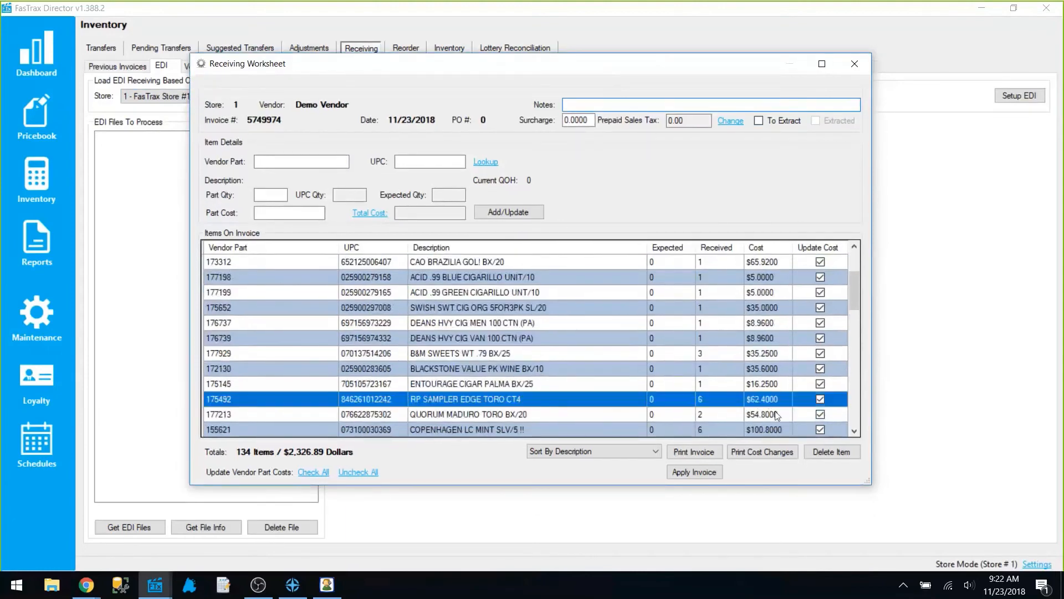
pyautogui.press('Up')
pyautogui.press('Up')
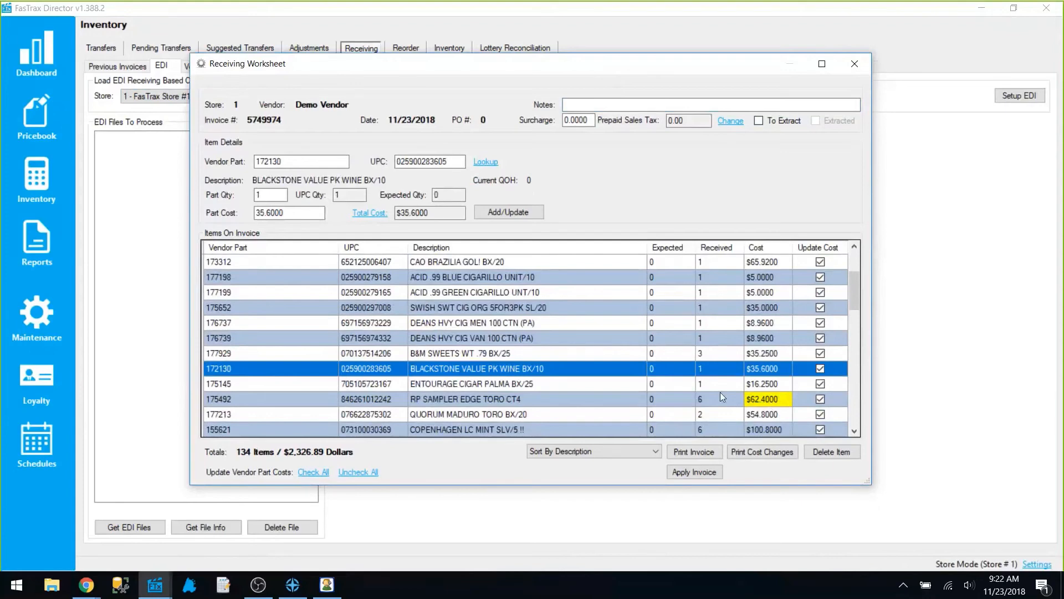
pyautogui.scroll(-3, 720, 391)
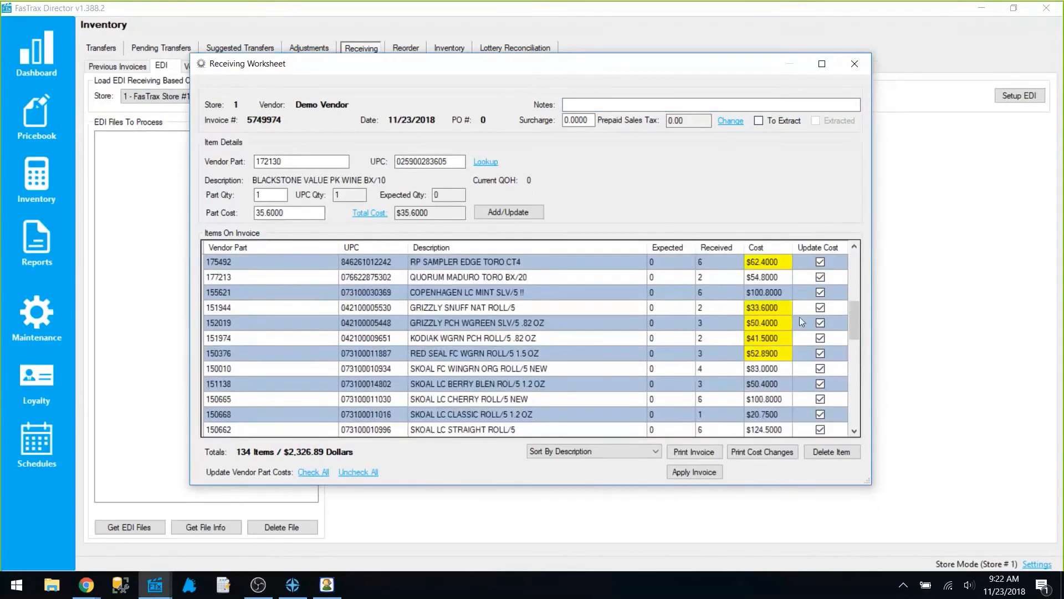
pyautogui.scroll(-2, 708, 385)
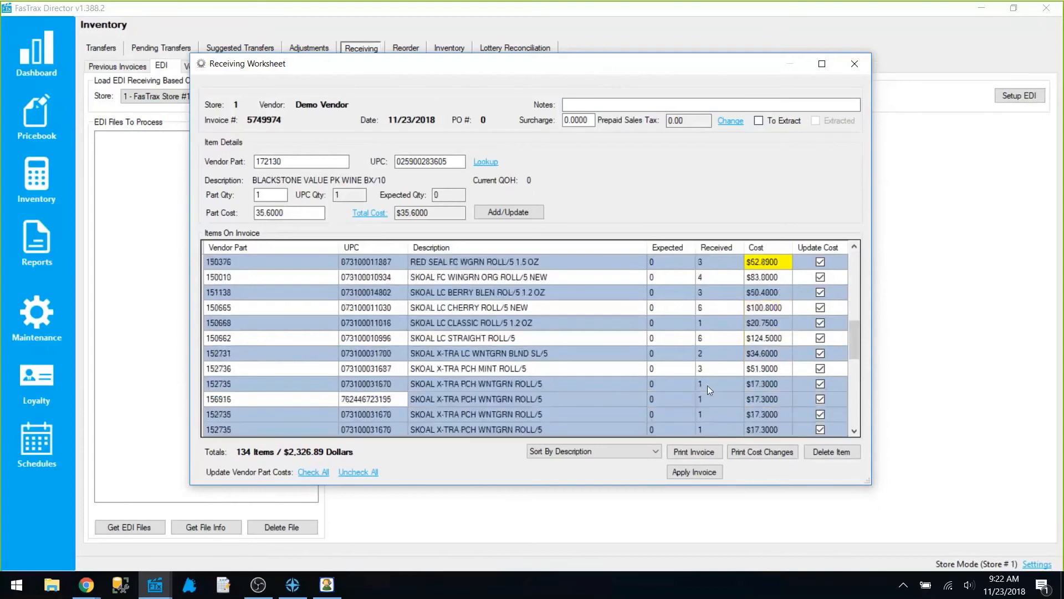
pyautogui.scroll(-4, 705, 387)
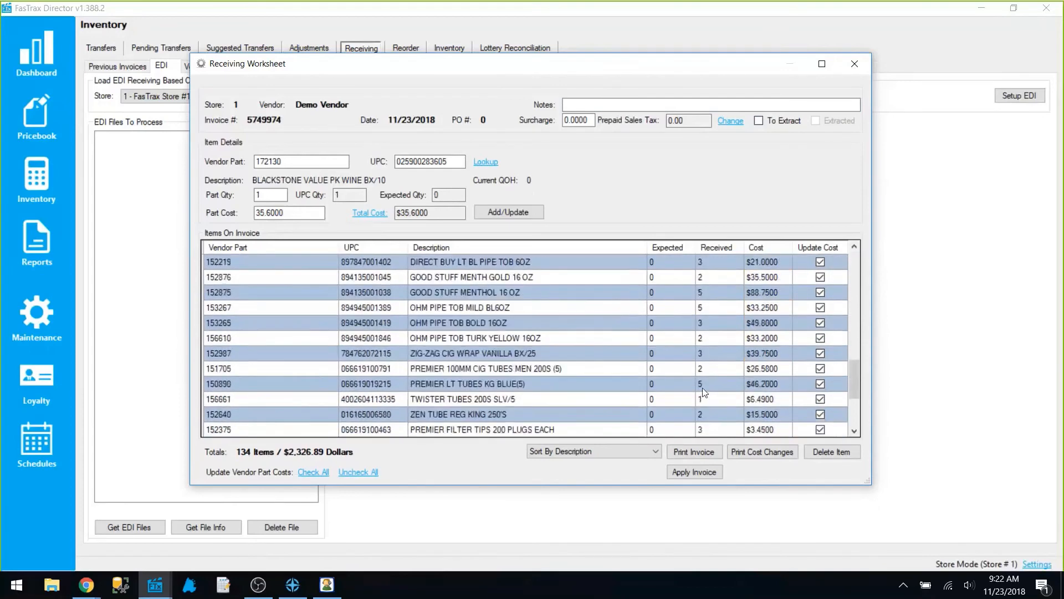
pyautogui.scroll(-8, 703, 388)
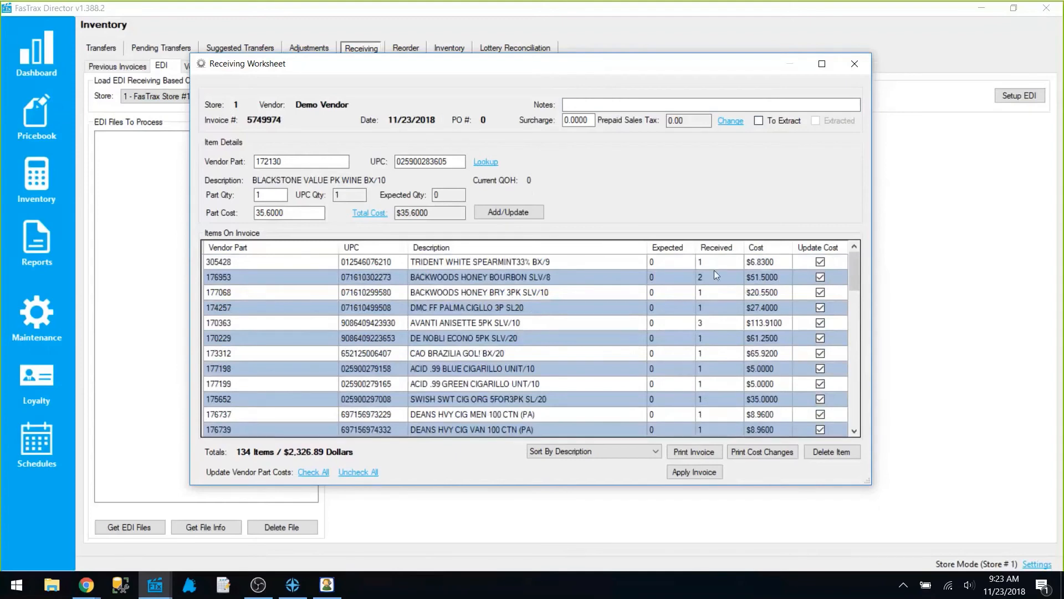
pyautogui.scroll(-2, 715, 274)
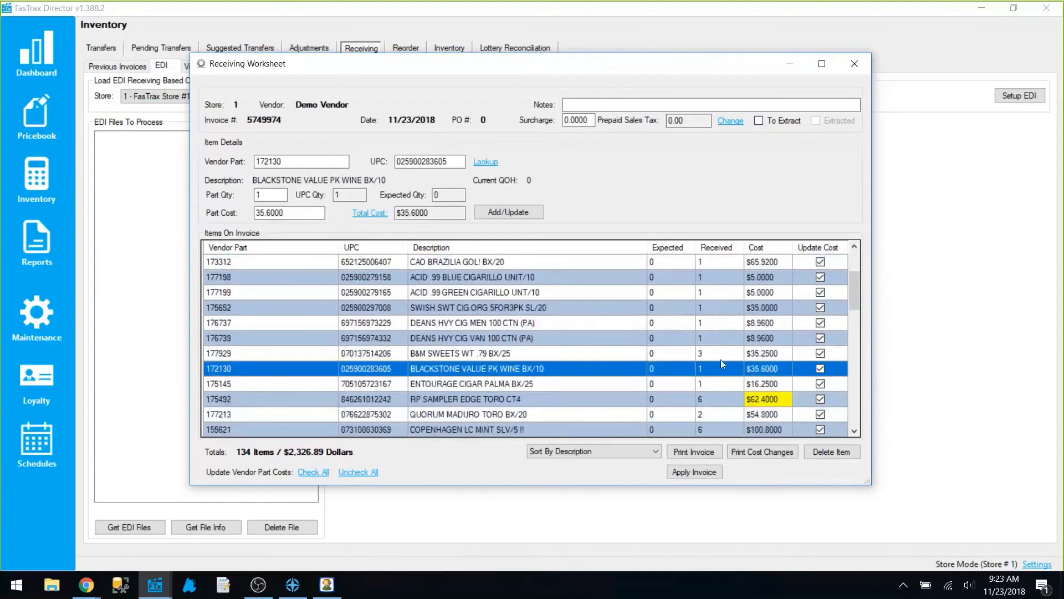
# Step: Apply invoice 5749974 to inventory, close its worksheet and refresh the list of previous receiving invoices
pyautogui.click(694, 475)
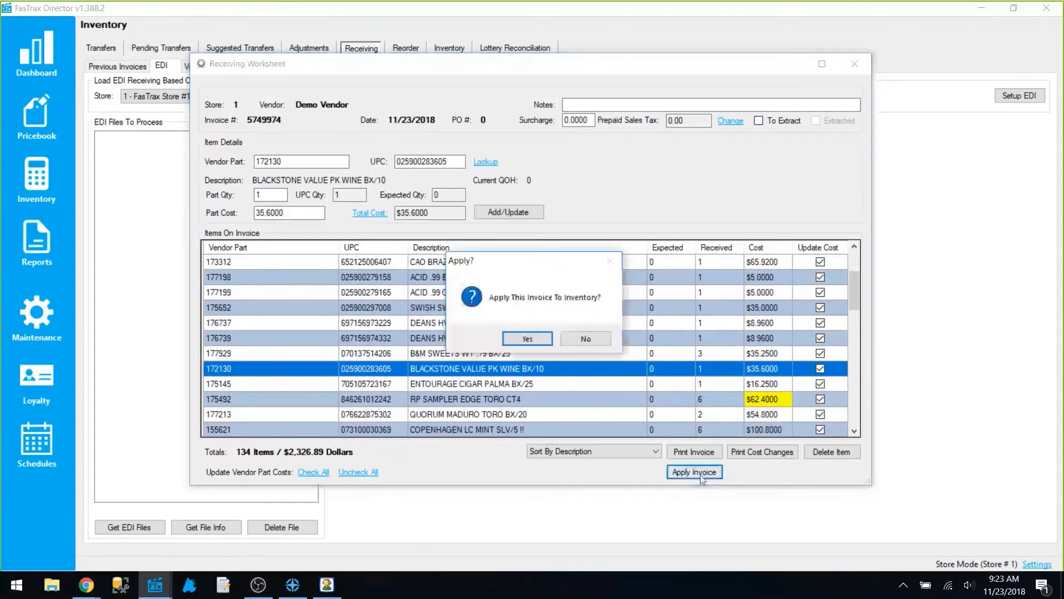
pyautogui.click(527, 340)
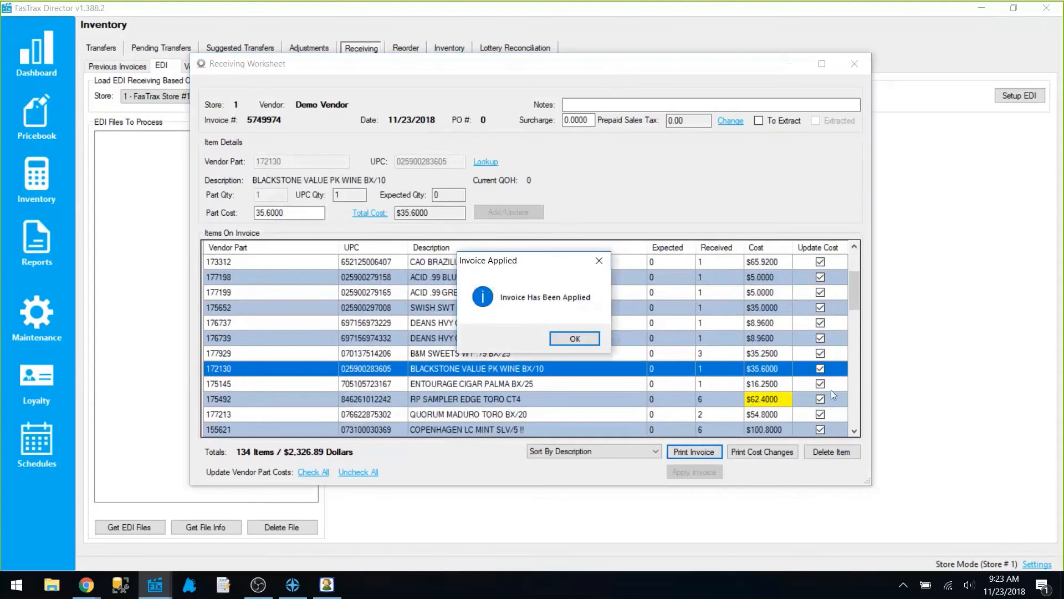
pyautogui.click(590, 339)
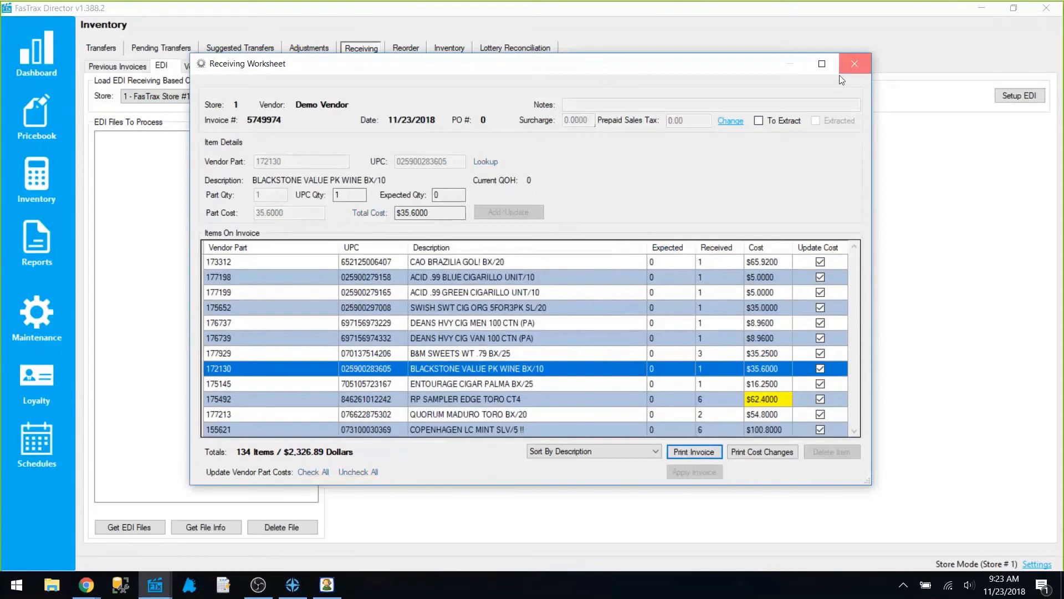
pyautogui.click(854, 63)
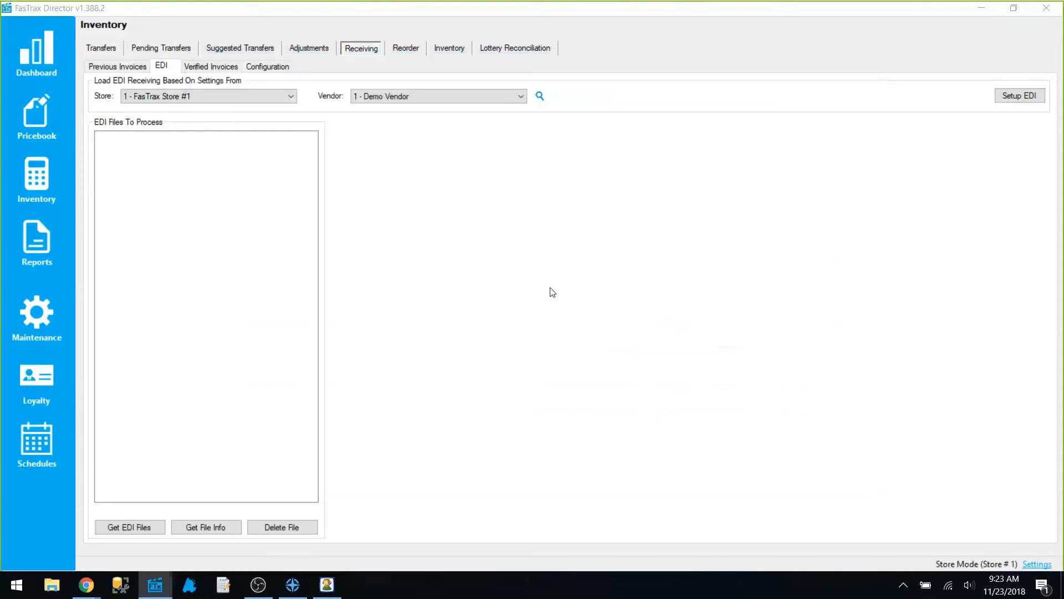
pyautogui.click(133, 68)
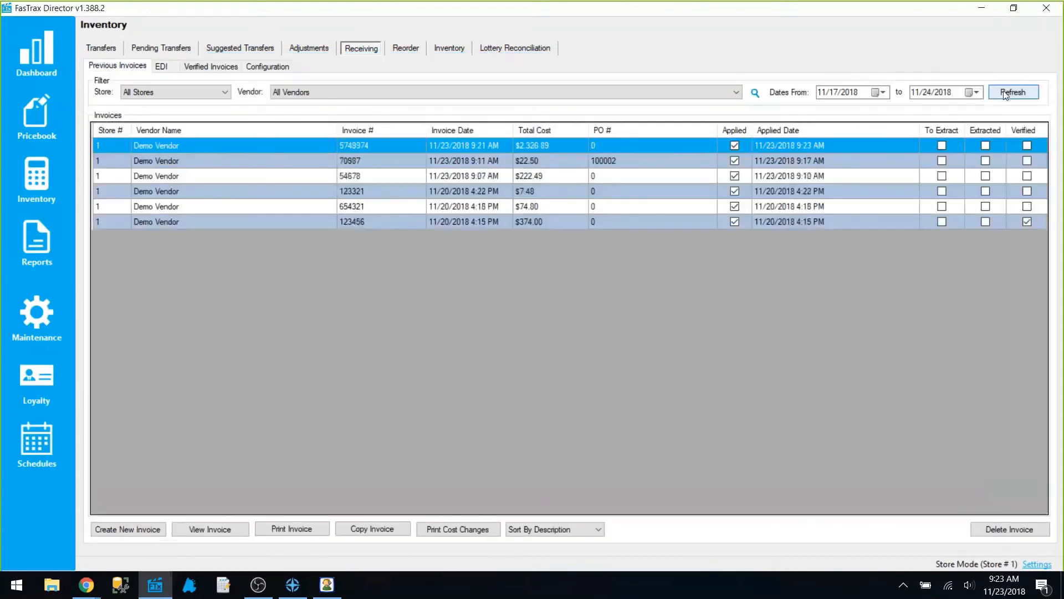
pyautogui.click(1005, 94)
# Step: Switch to FasTraxPOS and log in with the employee ID and password
pyautogui.click(198, 589)
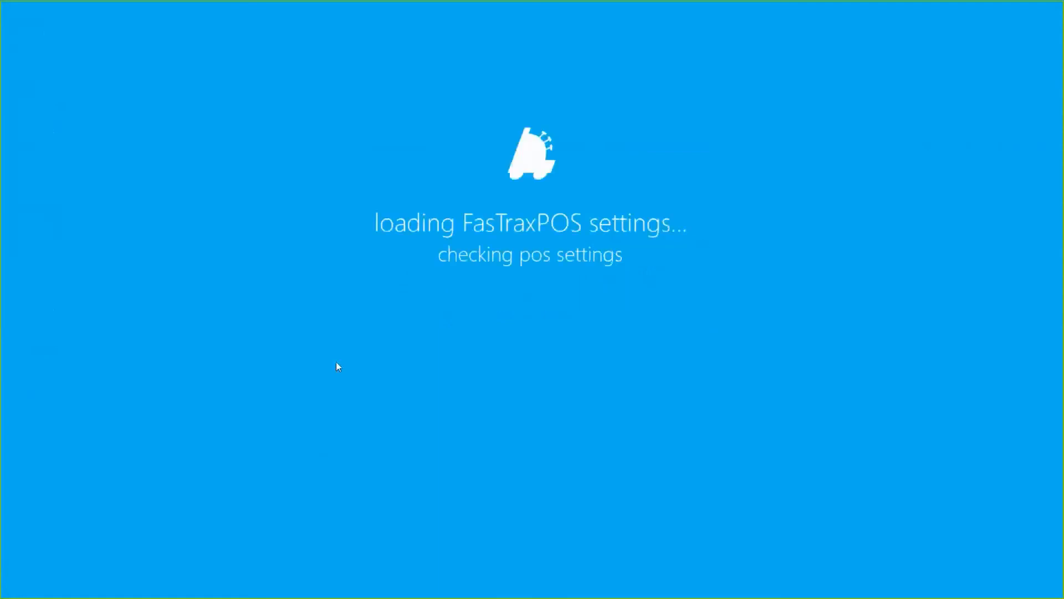
pyautogui.click(318, 283)
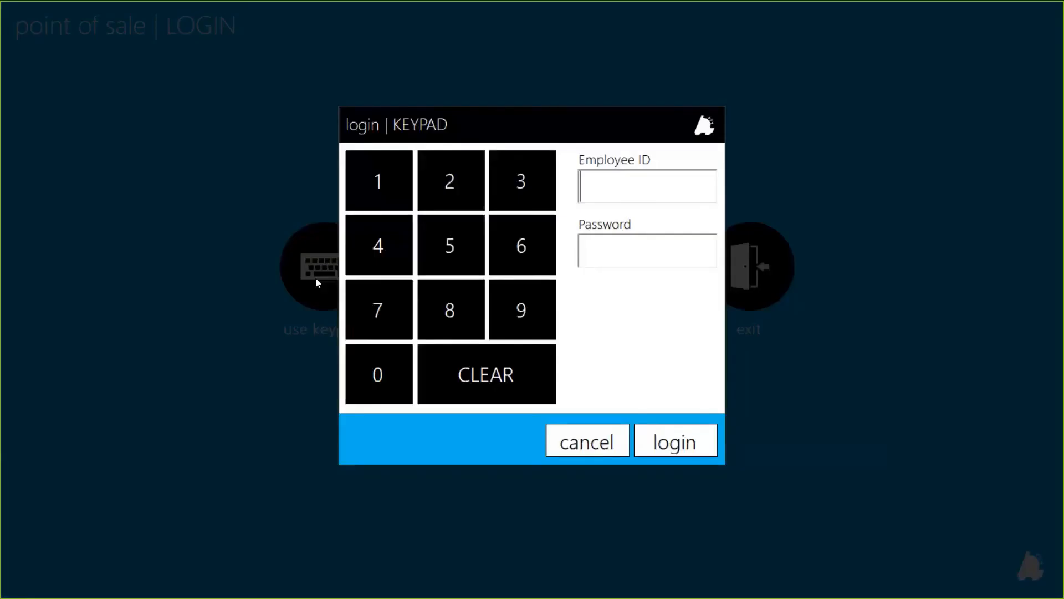
pyautogui.write('*')
pyautogui.click(658, 259)
pyautogui.write('*')
pyautogui.click(663, 432)
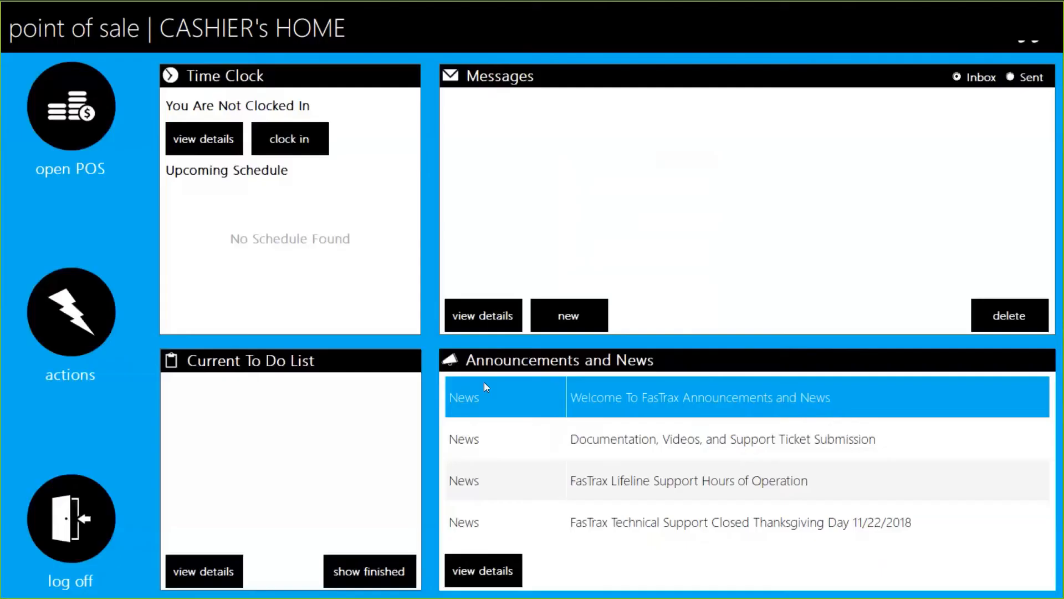
# Step: Create receiving invoice 7654321 for Demo Vendor dated 11/23/2018 and enter 10 for its surcharge
pyautogui.click(87, 324)
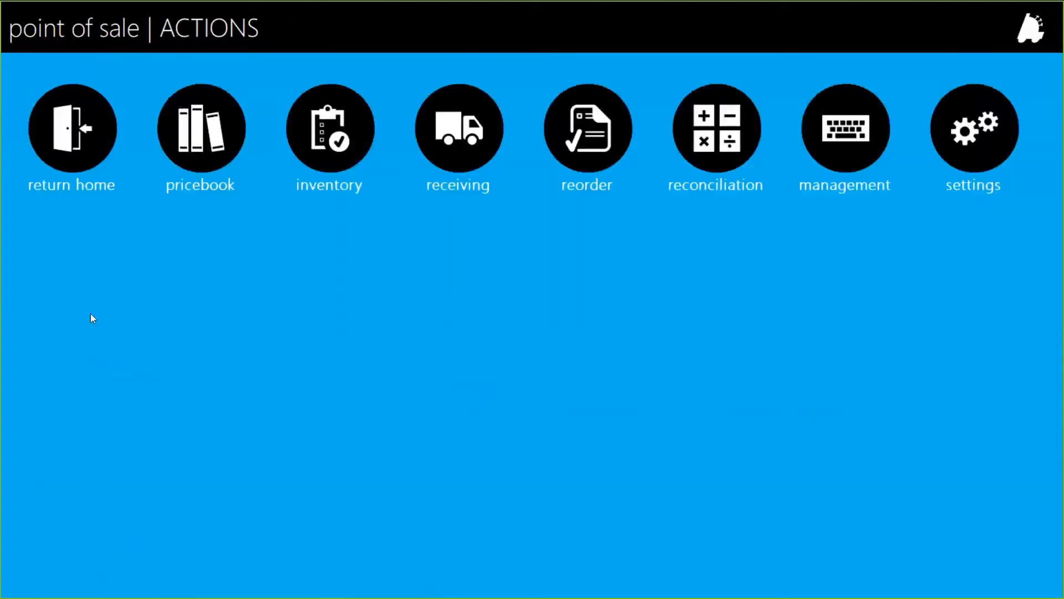
pyautogui.click(459, 130)
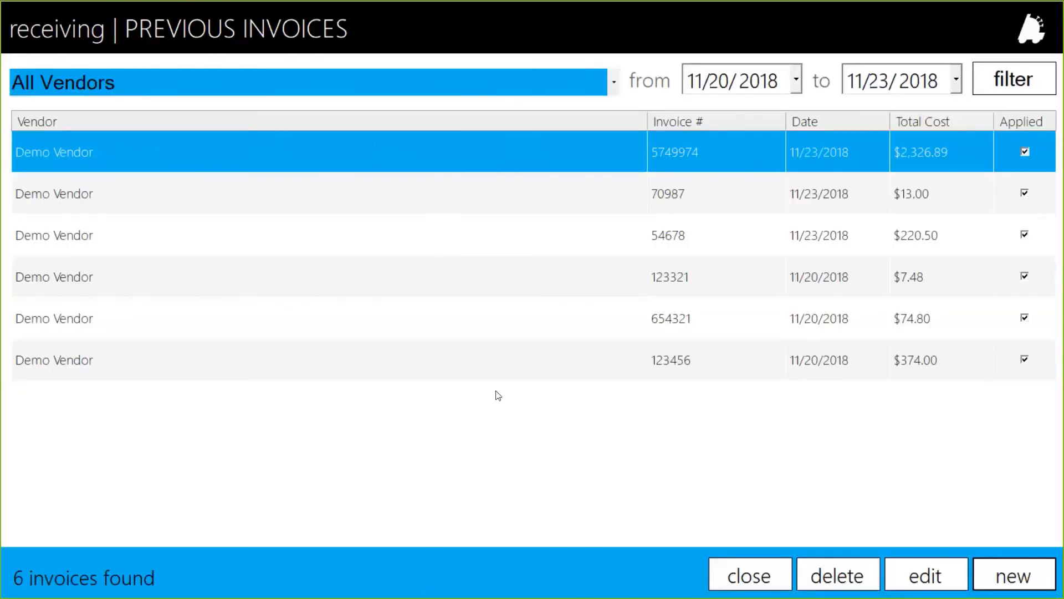
pyautogui.click(1011, 574)
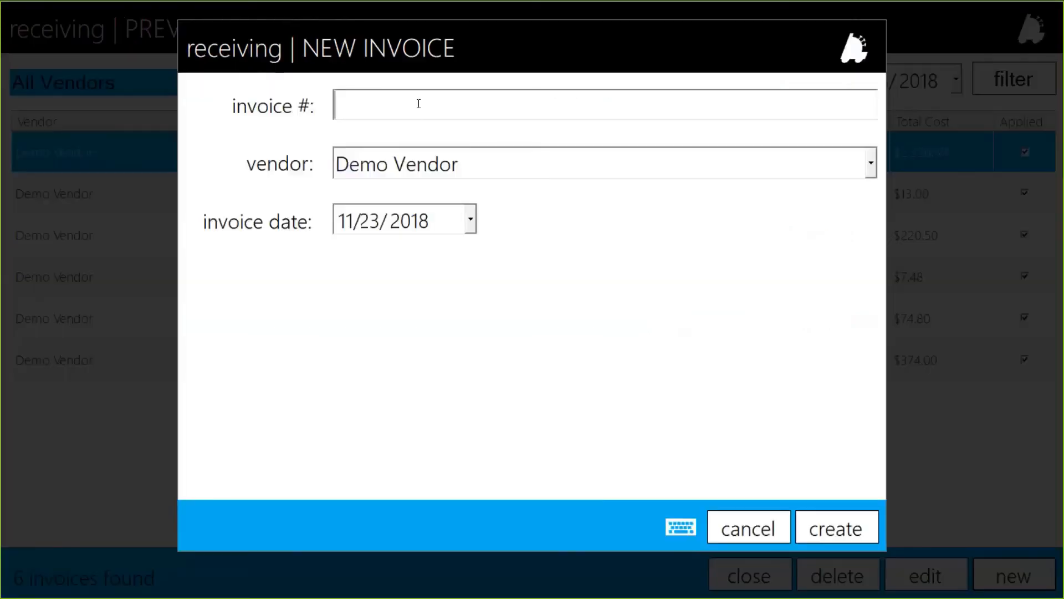
pyautogui.write('7654321')
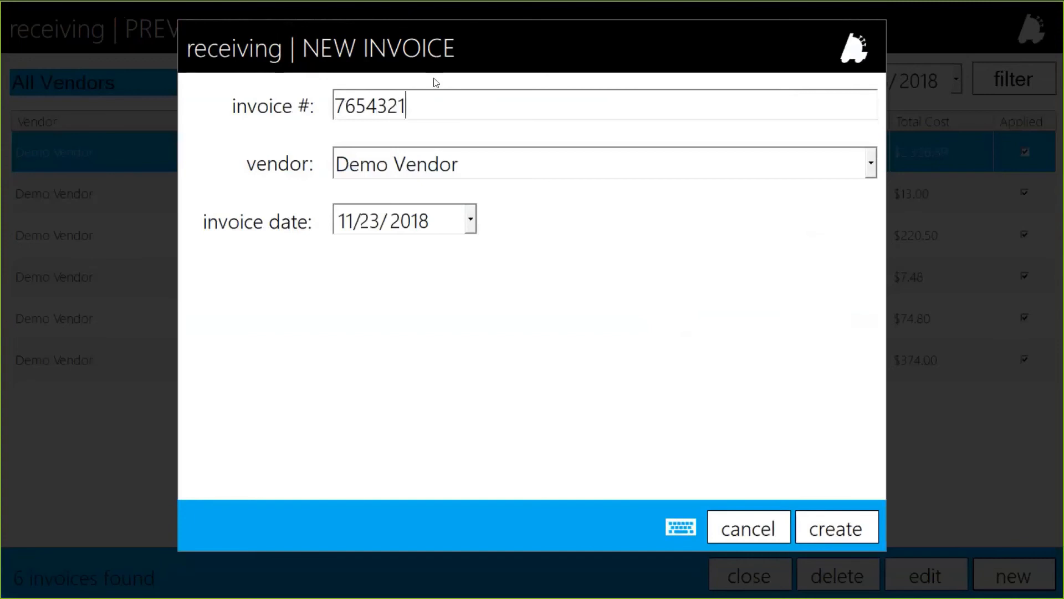
pyautogui.click(513, 166)
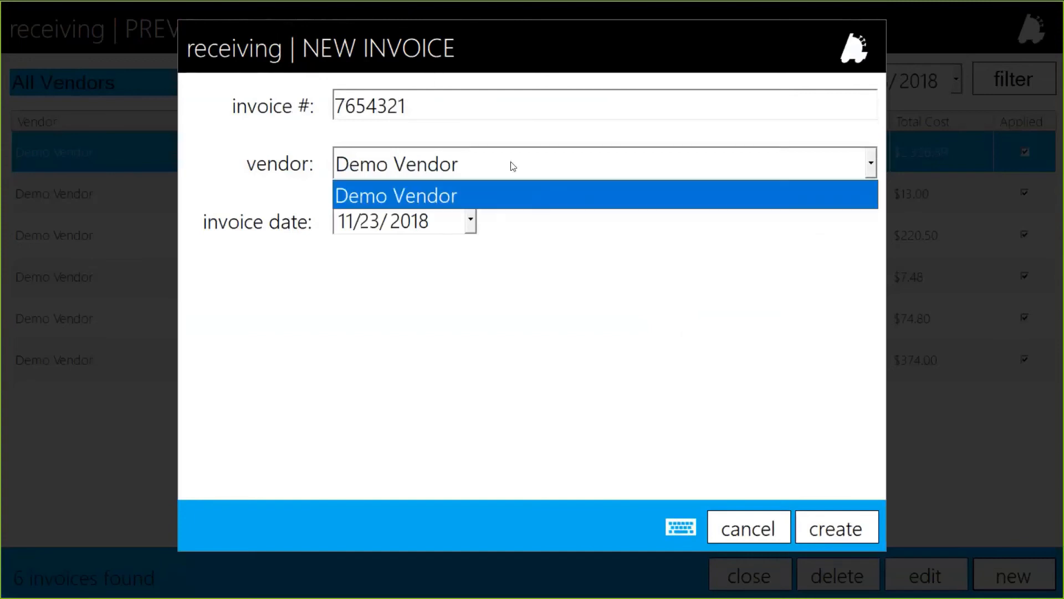
pyautogui.click(496, 191)
pyautogui.click(471, 219)
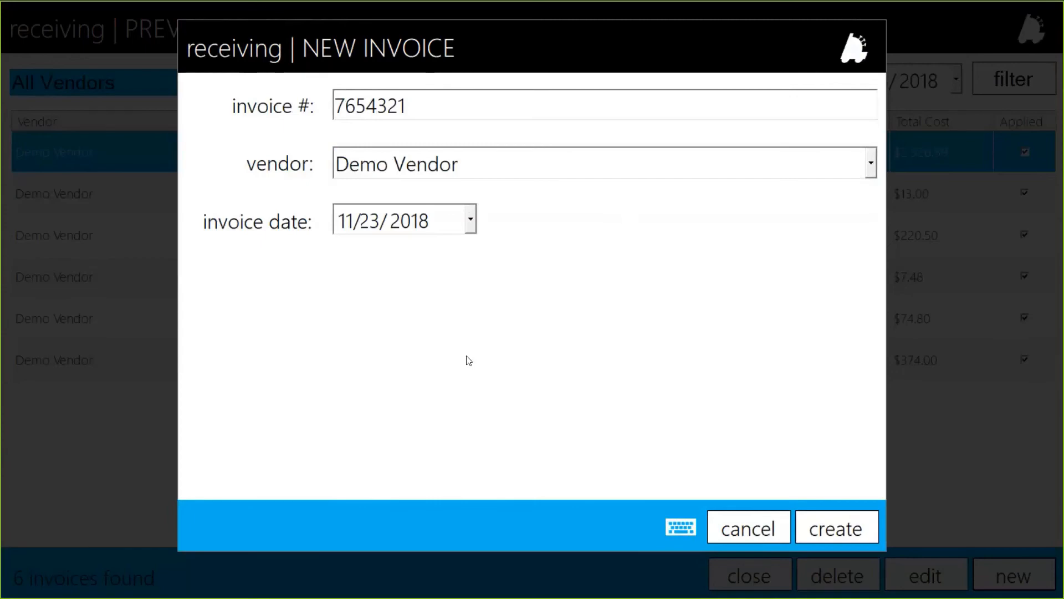
pyautogui.click(863, 528)
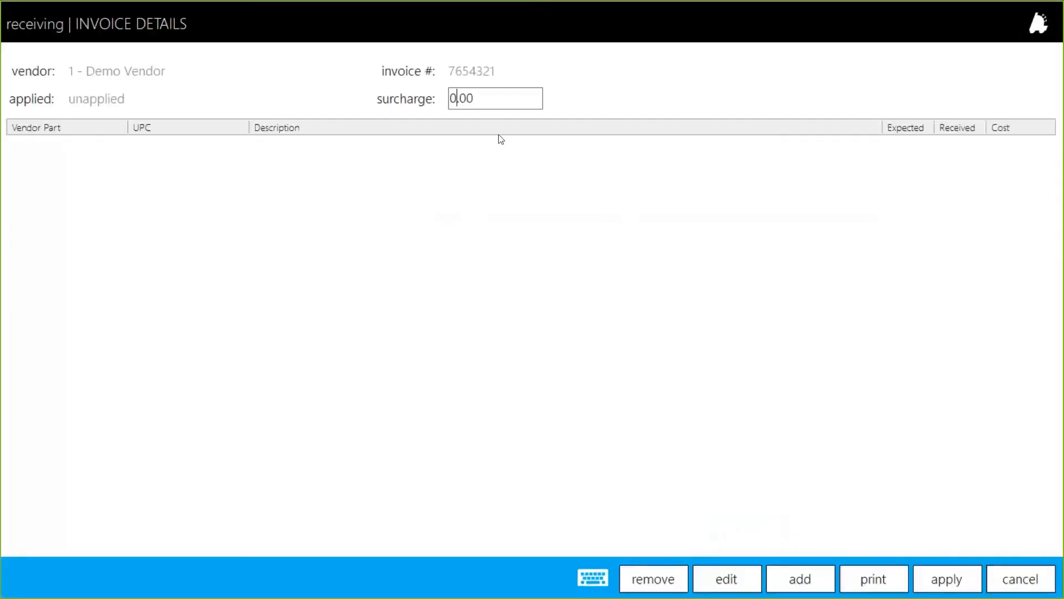
pyautogui.press('Delete')
pyautogui.write('10')
# Step: Find "winston" by description and add WINSTON FF KS BX CTN to the invoice with a received quantity of 3
pyautogui.click(813, 586)
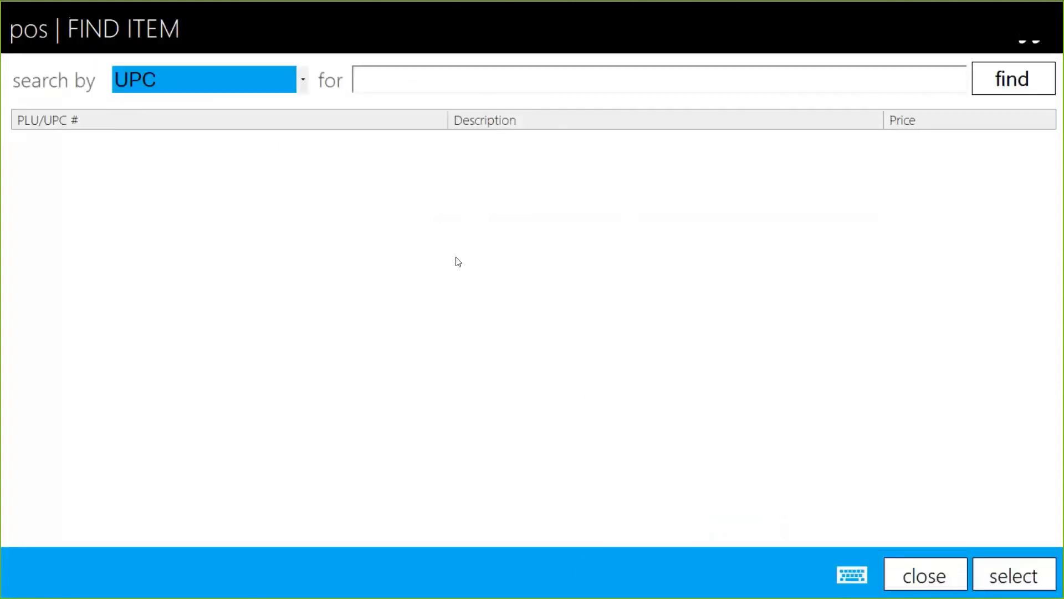
pyautogui.click(188, 80)
pyautogui.click(189, 107)
pyautogui.click(437, 70)
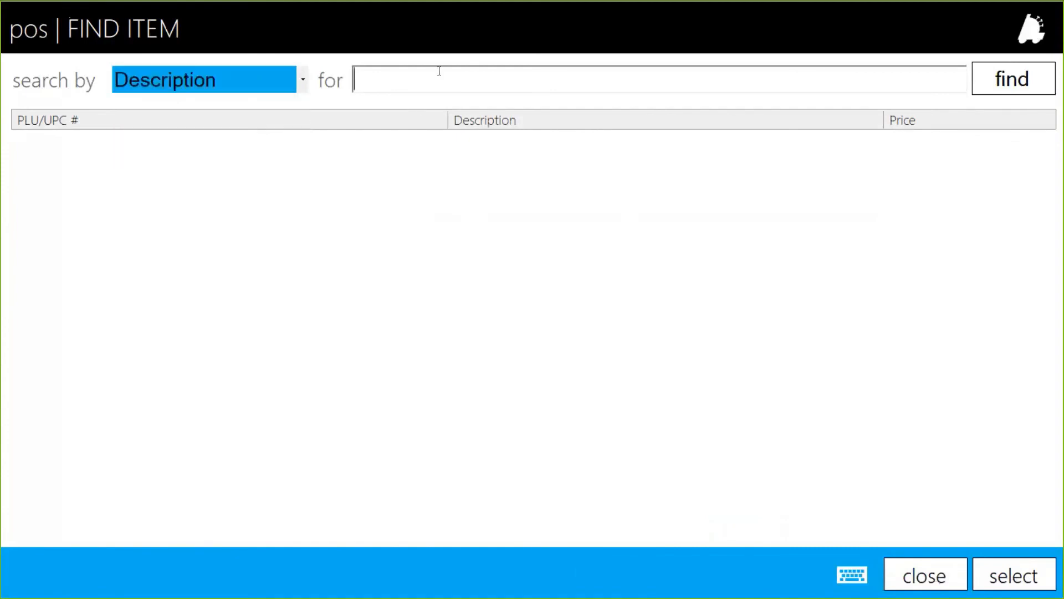
pyautogui.write('winston')
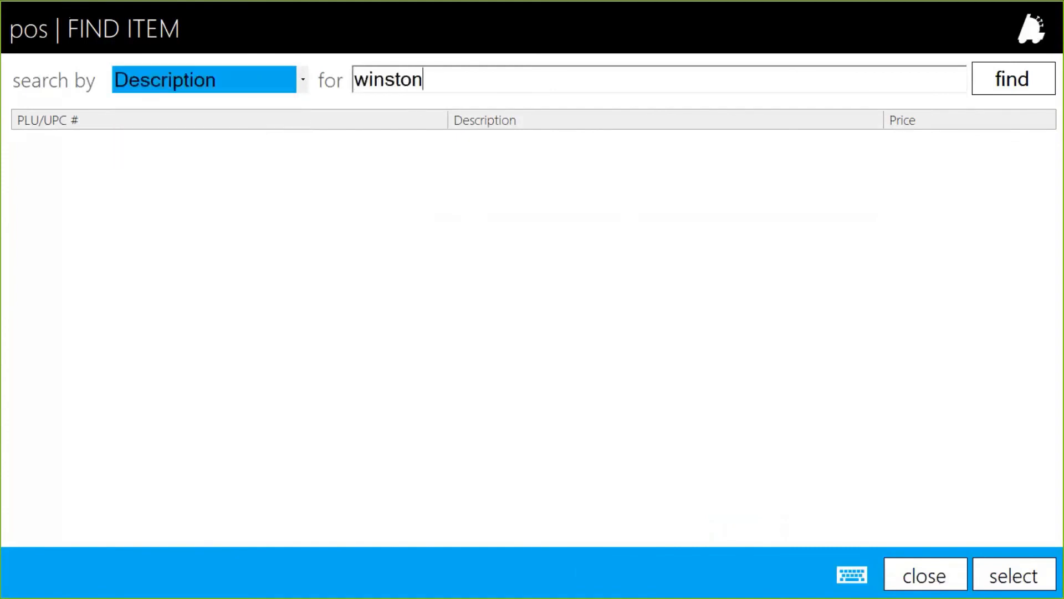
pyautogui.press('Return')
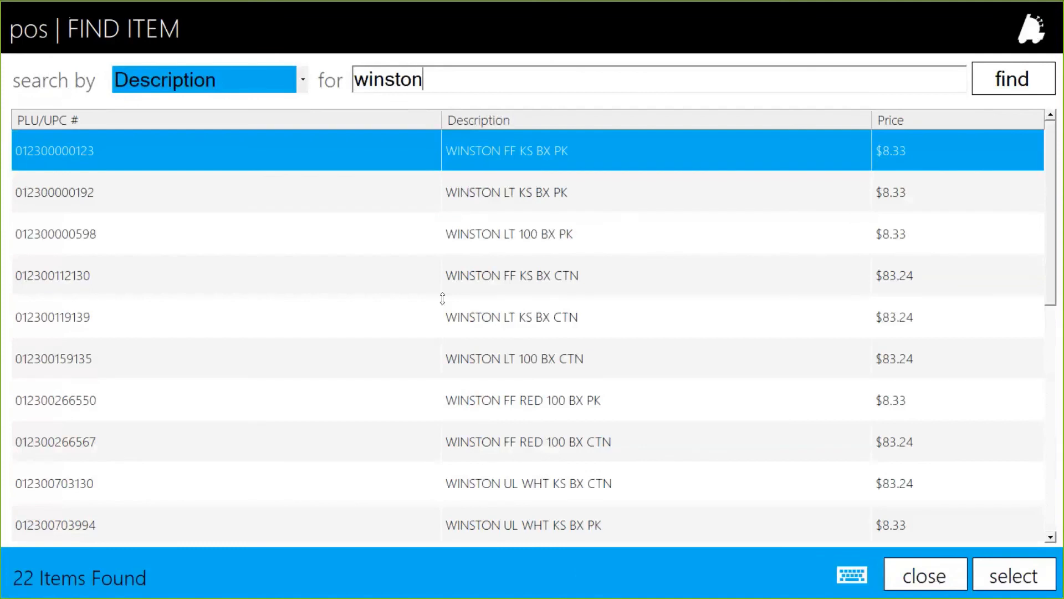
pyautogui.click(250, 274)
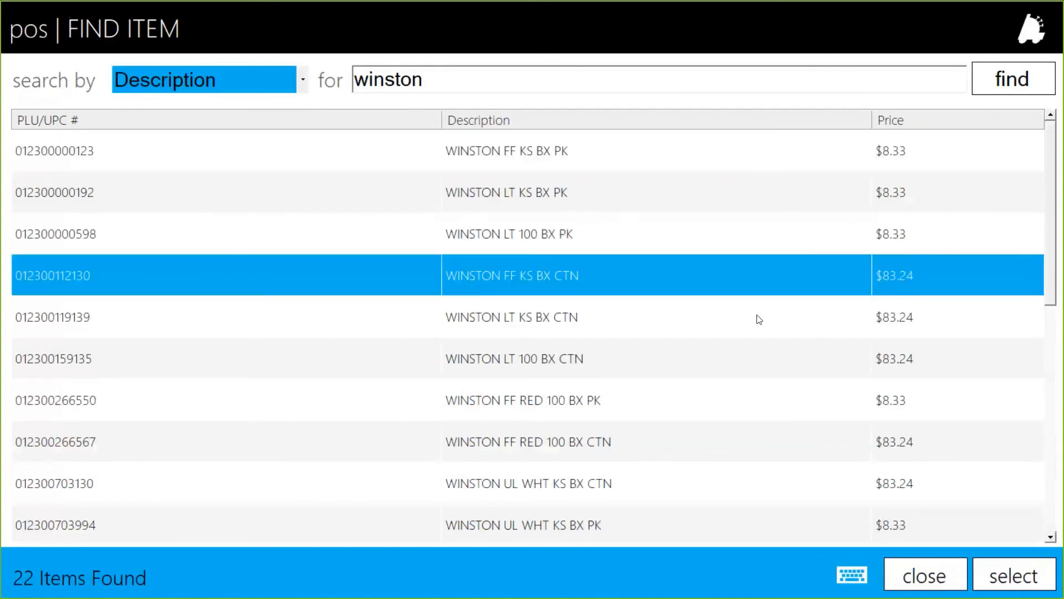
pyautogui.click(1015, 575)
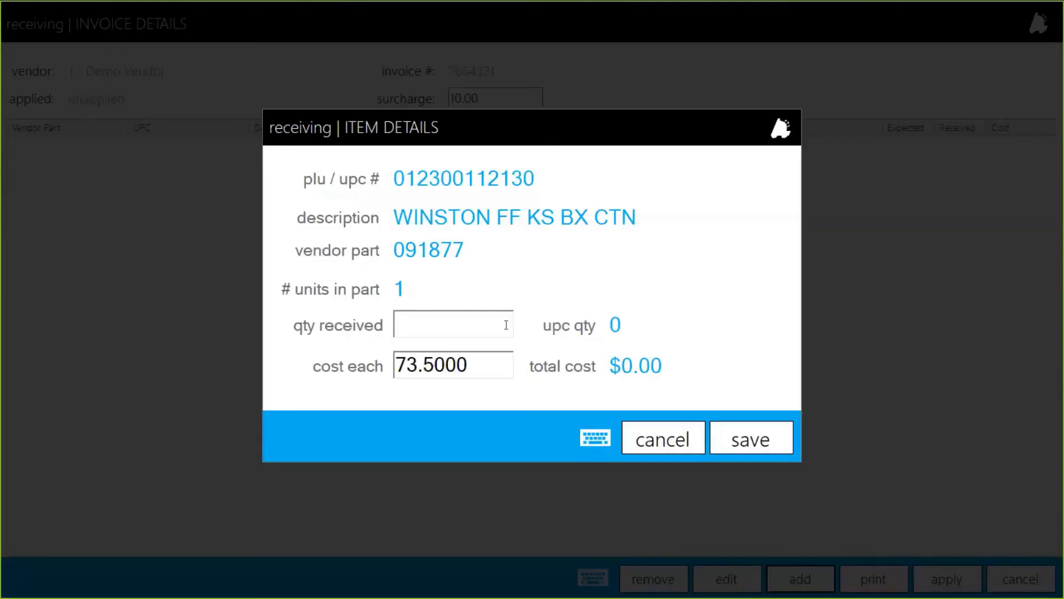
pyautogui.write('3')
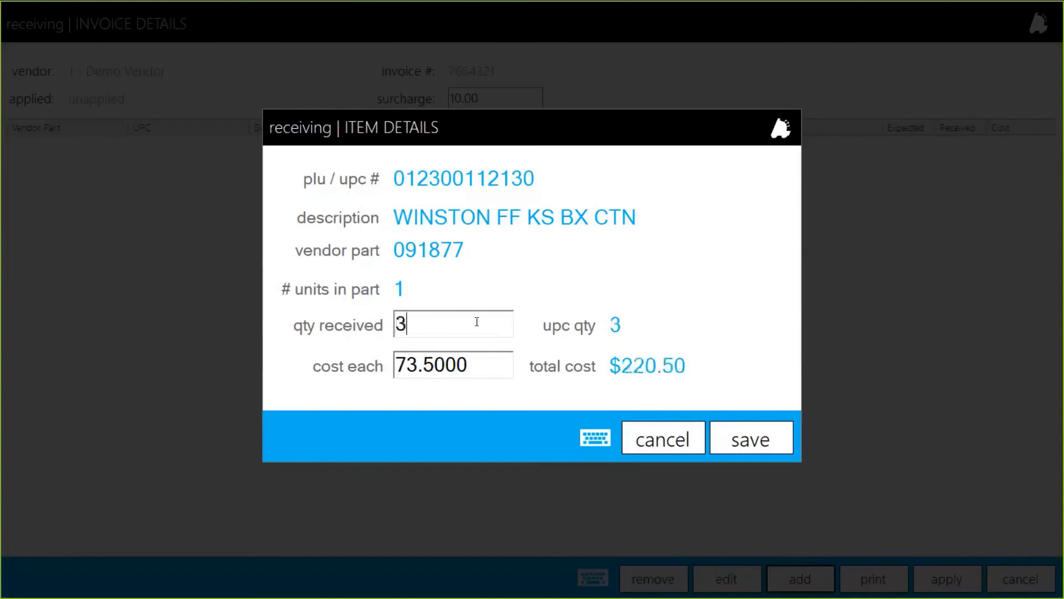
pyautogui.click(744, 439)
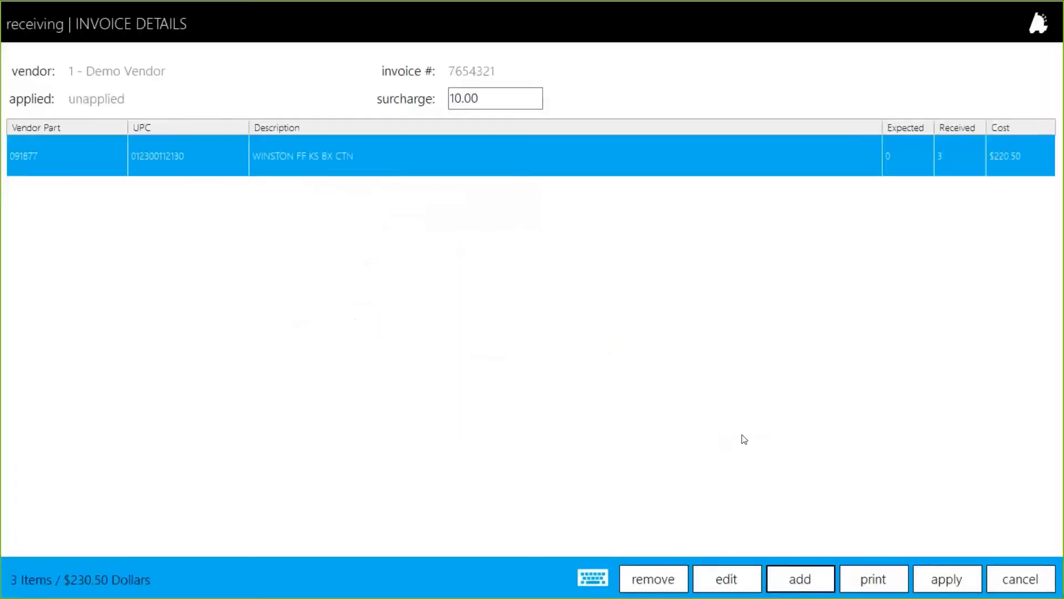
# Step: Find "camel" by description and add CAMEL FF KS CTN to the invoice with a received quantity of 2
pyautogui.click(799, 581)
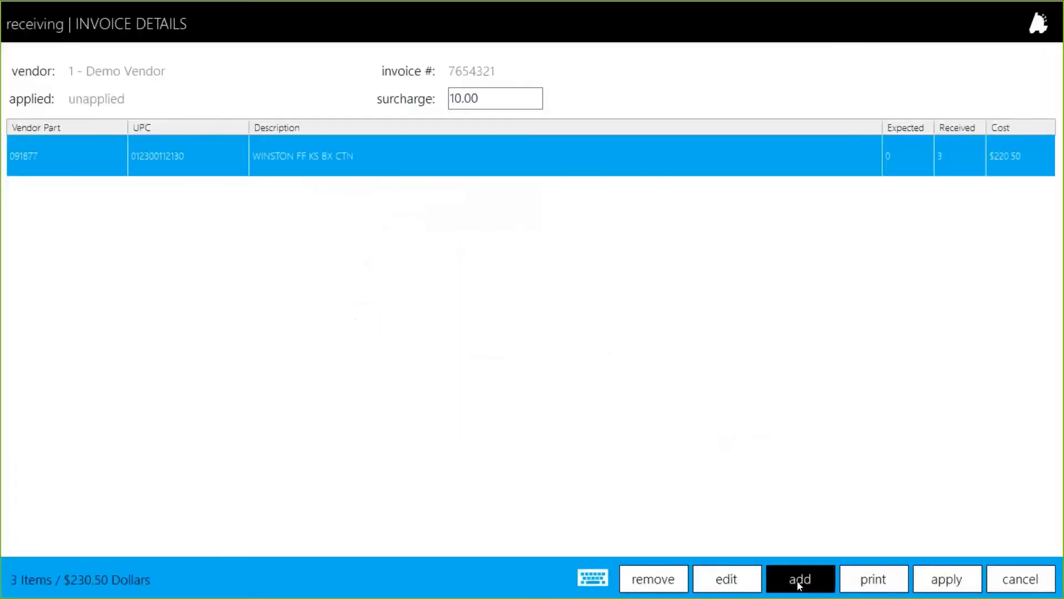
pyautogui.click(188, 85)
pyautogui.click(184, 105)
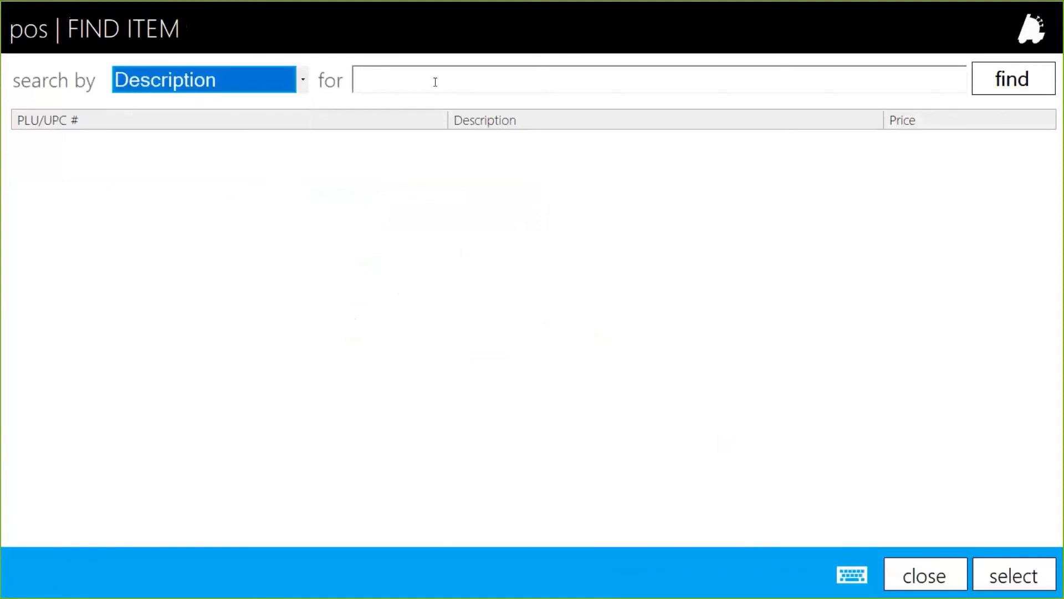
pyautogui.write('camel')
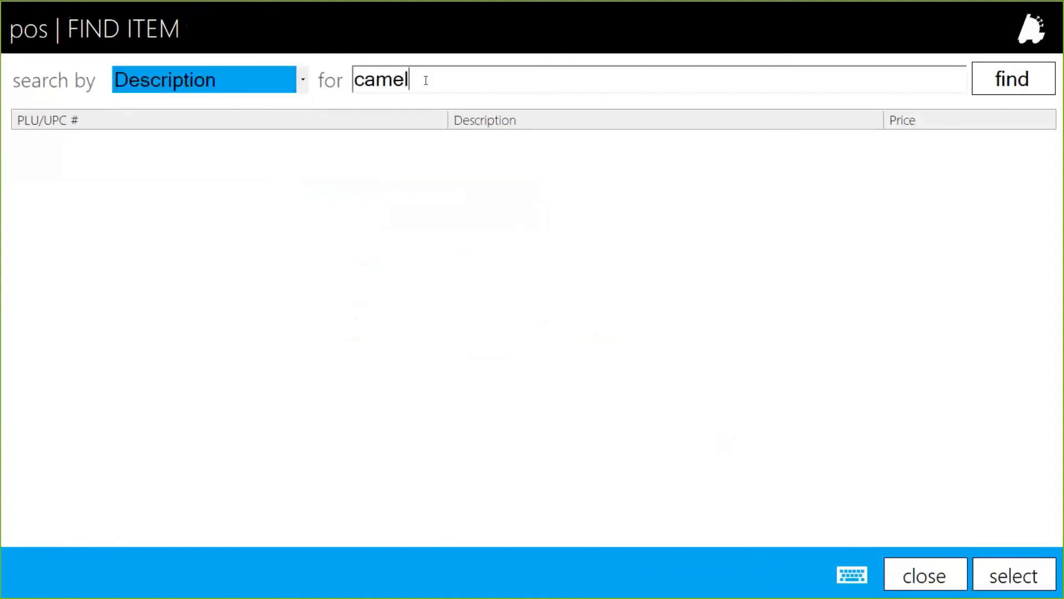
pyautogui.press('Return')
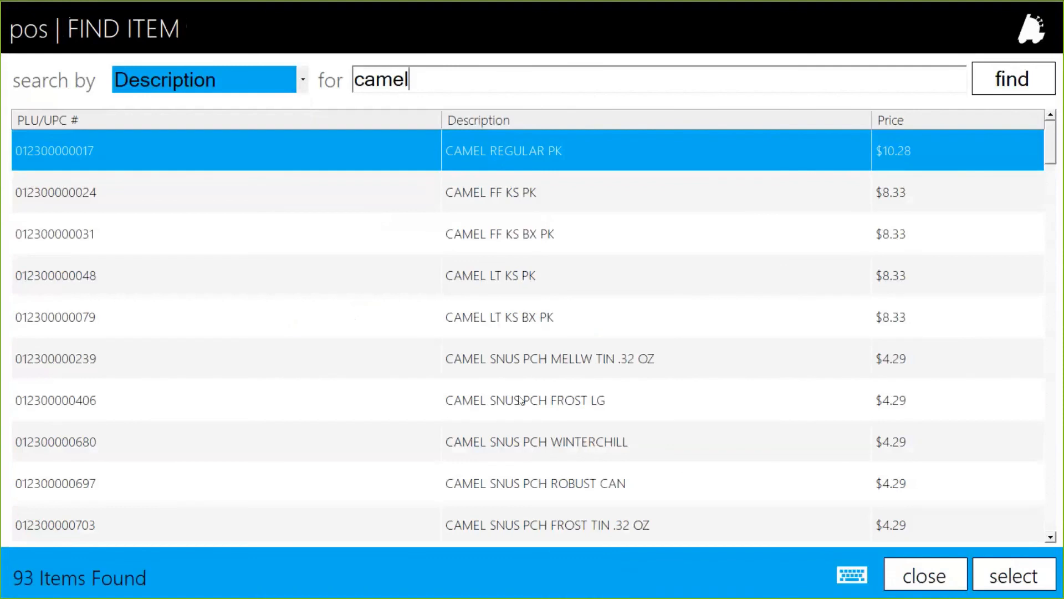
pyautogui.scroll(-3, 507, 237)
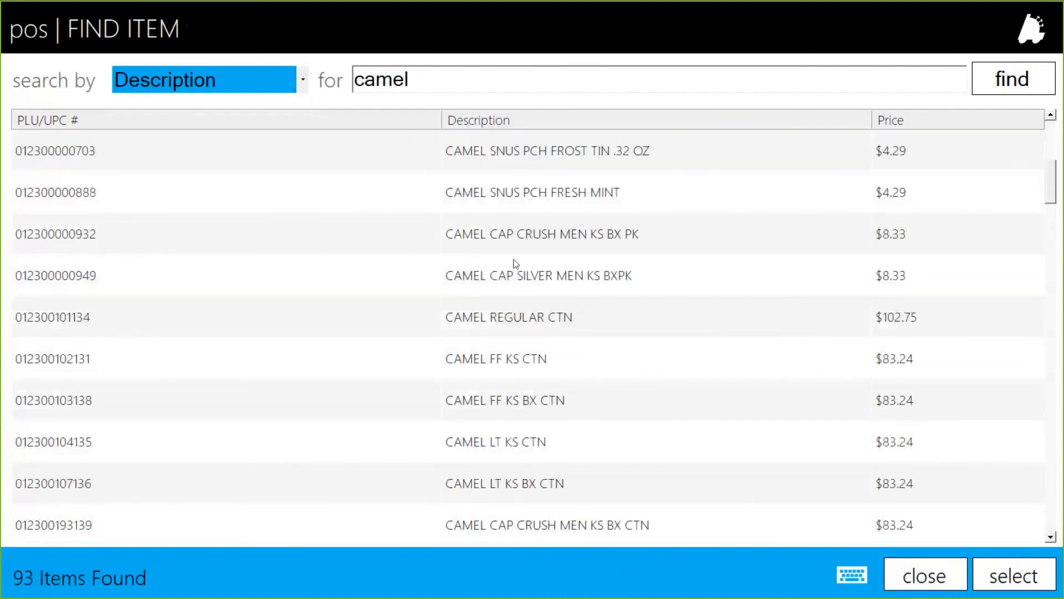
pyautogui.click(525, 372)
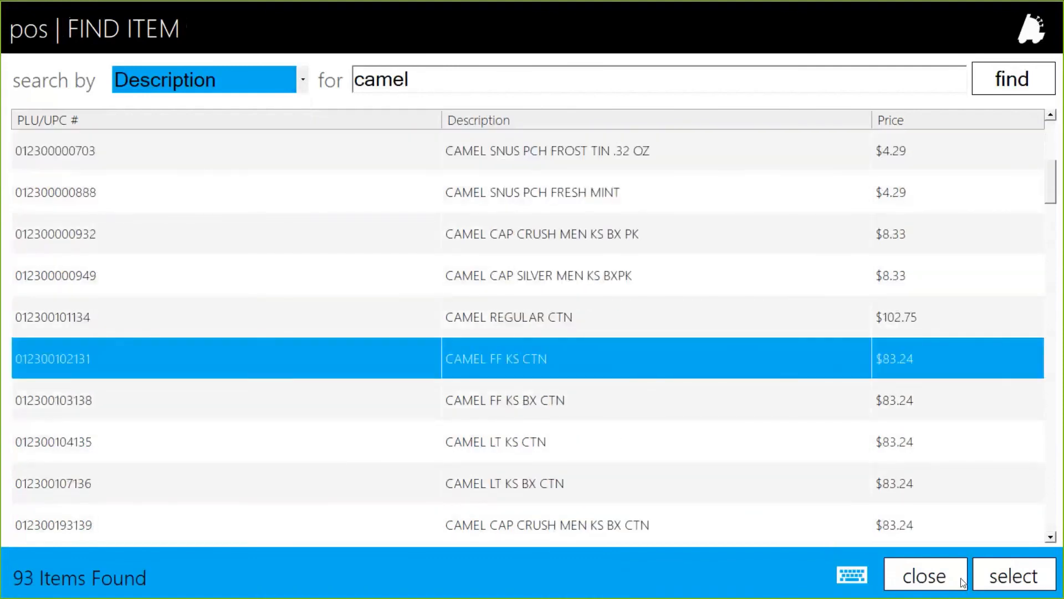
pyautogui.click(1032, 582)
pyautogui.write('2')
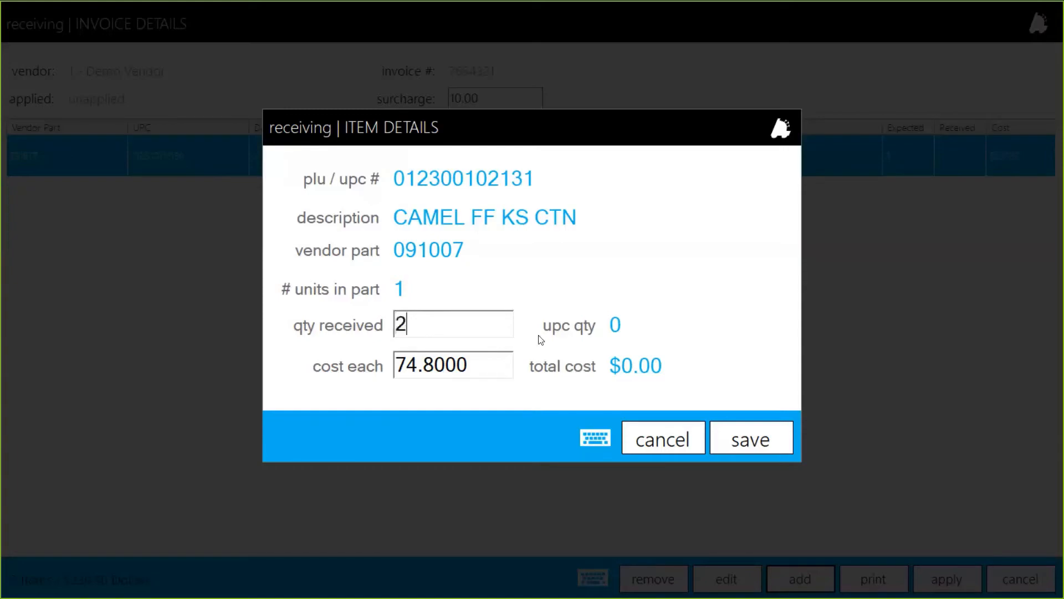
pyautogui.click(734, 441)
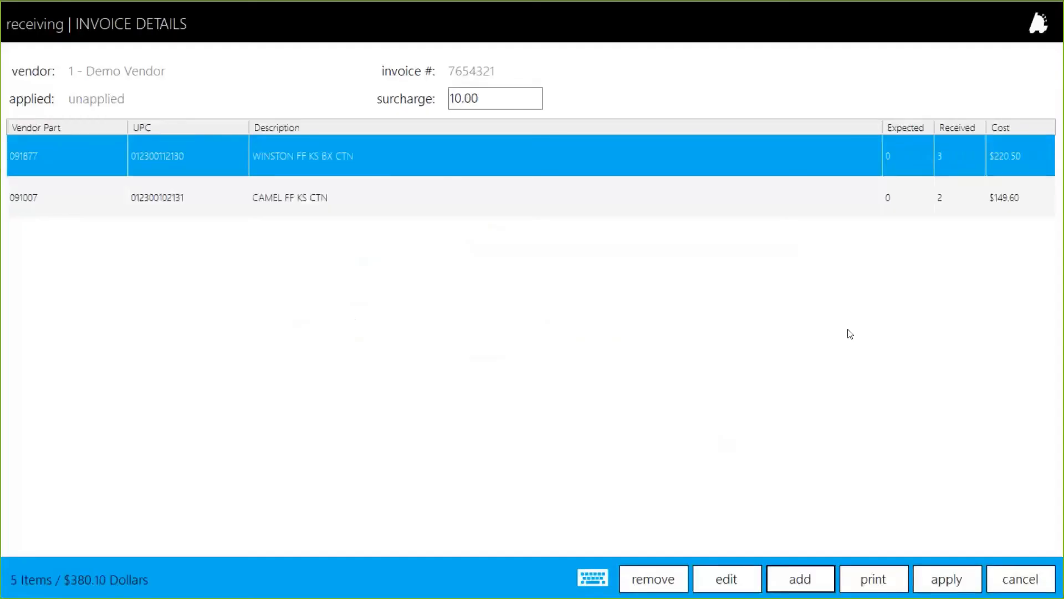
# Step: Start adding another invoice item and search for it by description with "newport"
pyautogui.click(803, 580)
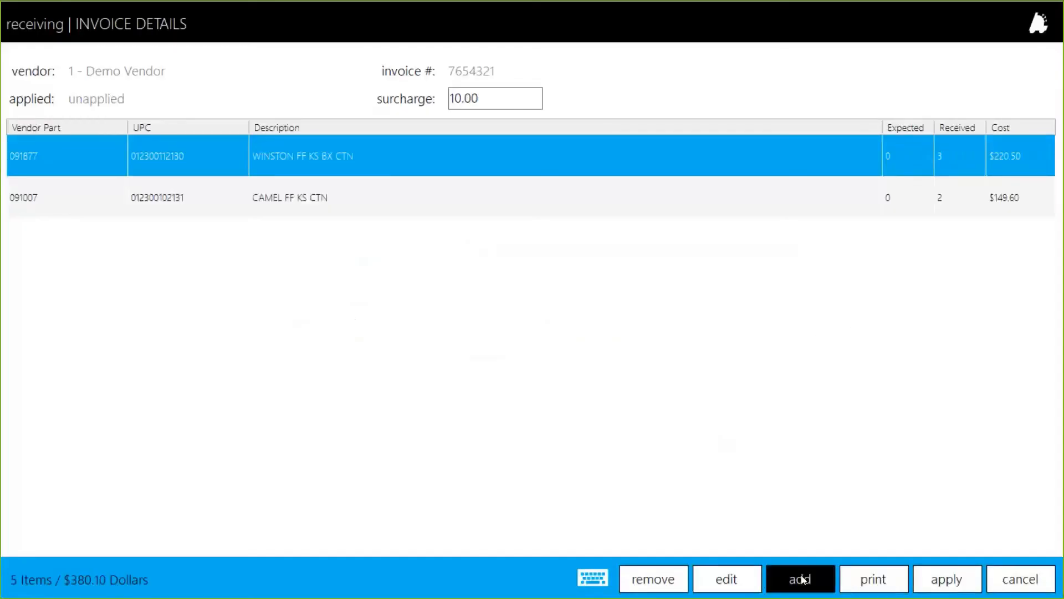
pyautogui.click(273, 73)
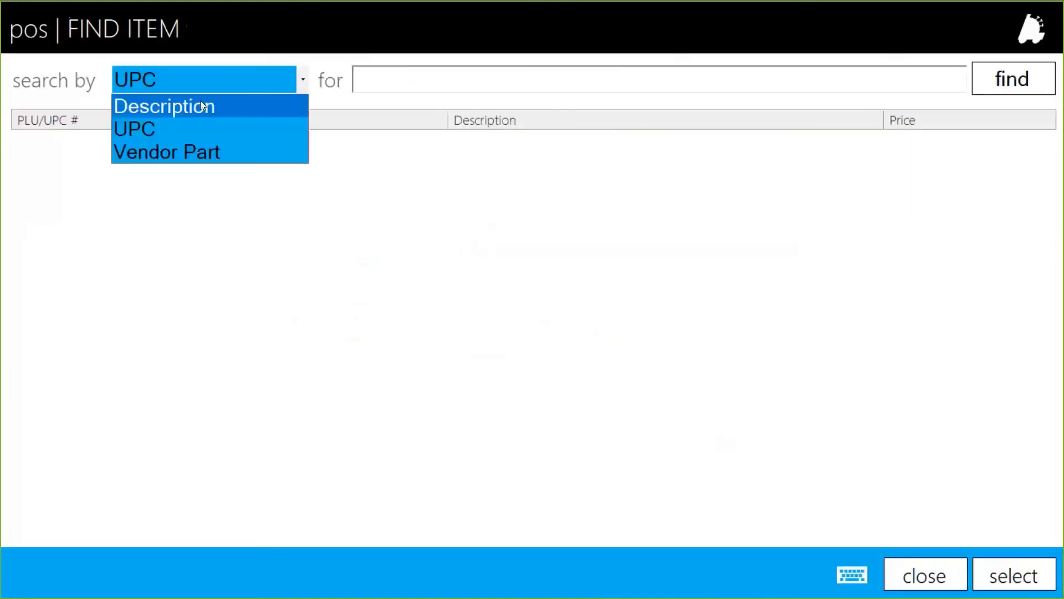
pyautogui.click(161, 105)
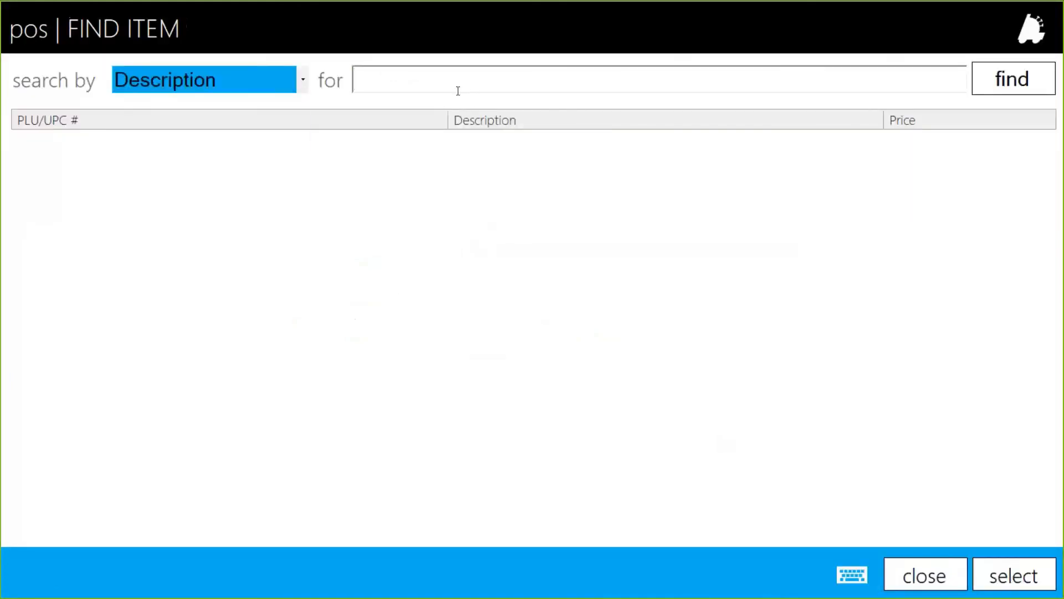
pyautogui.write('new port')
pyautogui.press('Return')
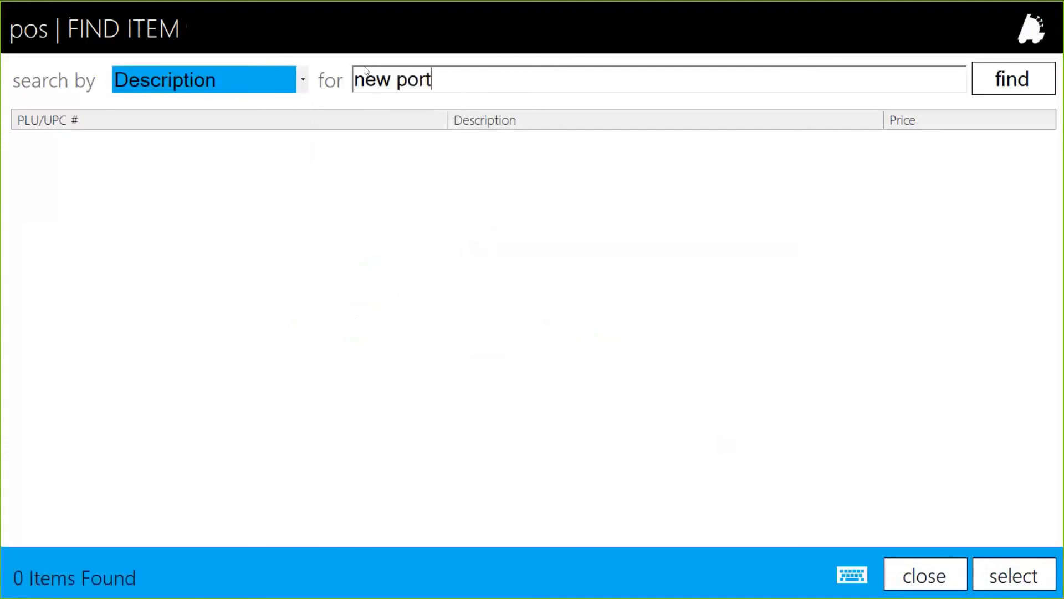
pyautogui.press('Left')
pyautogui.press('Left')
pyautogui.press('Left')
pyautogui.press('Left')
pyautogui.press('BackSpace')
pyautogui.press('Return')
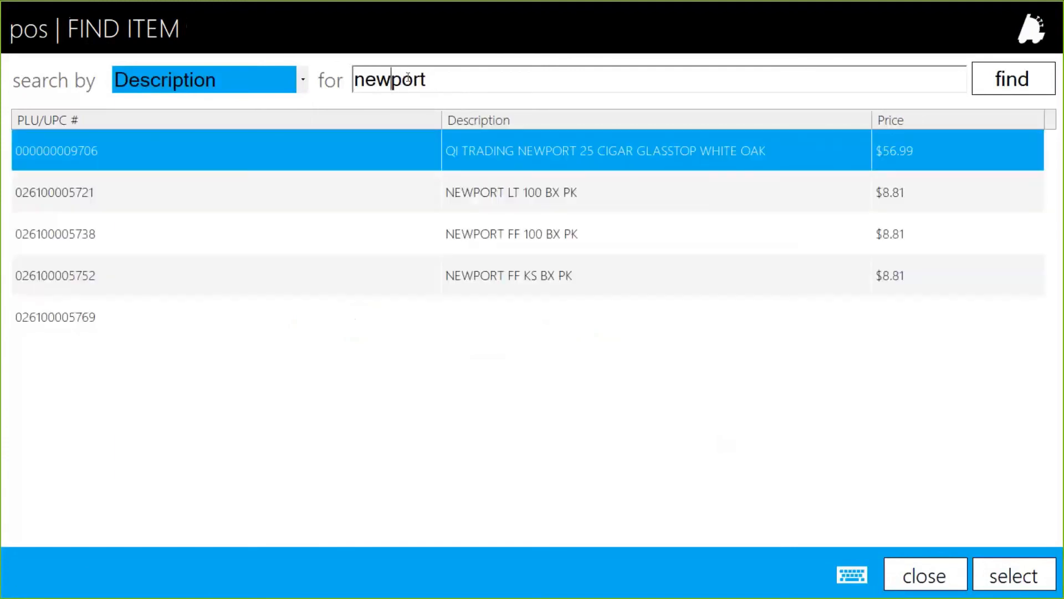
# Step: Add NEWPORT PLATUM BLUE .50 100 BX CTN to the invoice with a received quantity of 1 and a cost each of 72.97
pyautogui.scroll(-7, 389, 394)
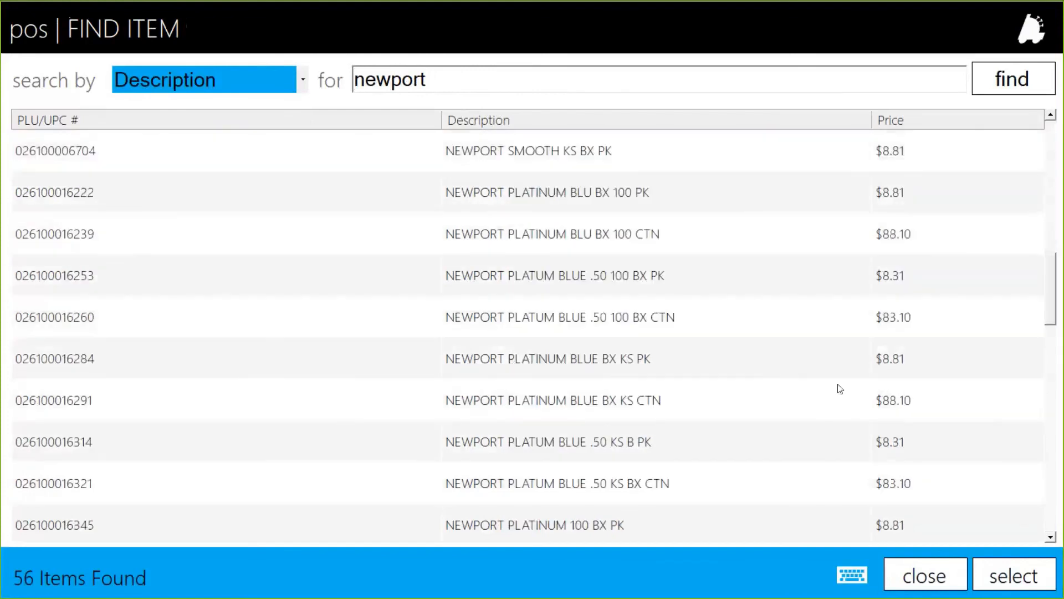
pyautogui.click(647, 317)
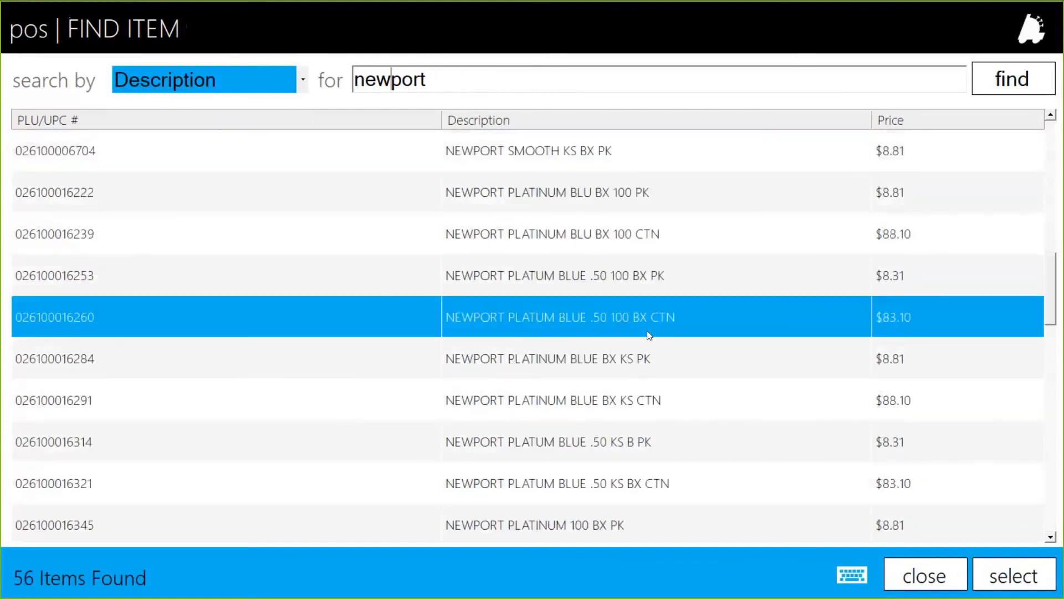
pyautogui.click(1014, 576)
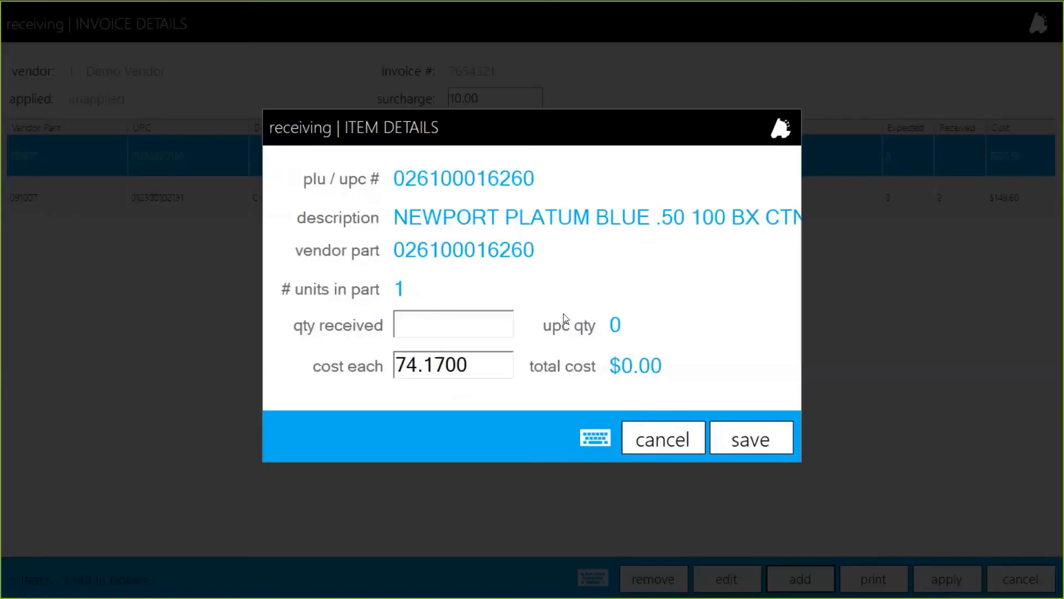
pyautogui.write('1')
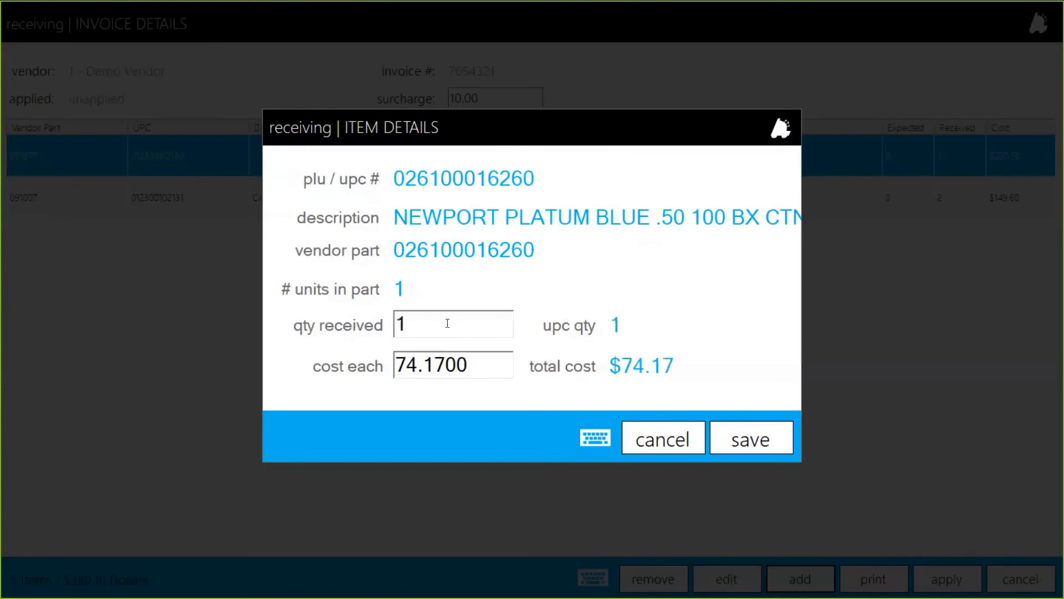
pyautogui.moveTo(416, 366); pyautogui.dragTo(511, 357)
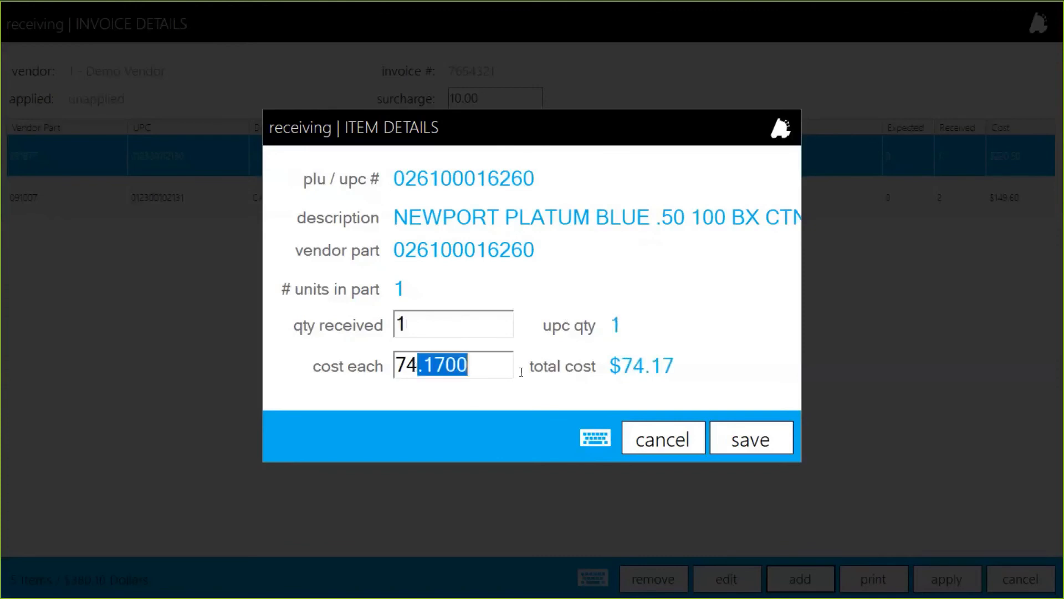
pyautogui.press('BackSpace')
pyautogui.press('BackSpace')
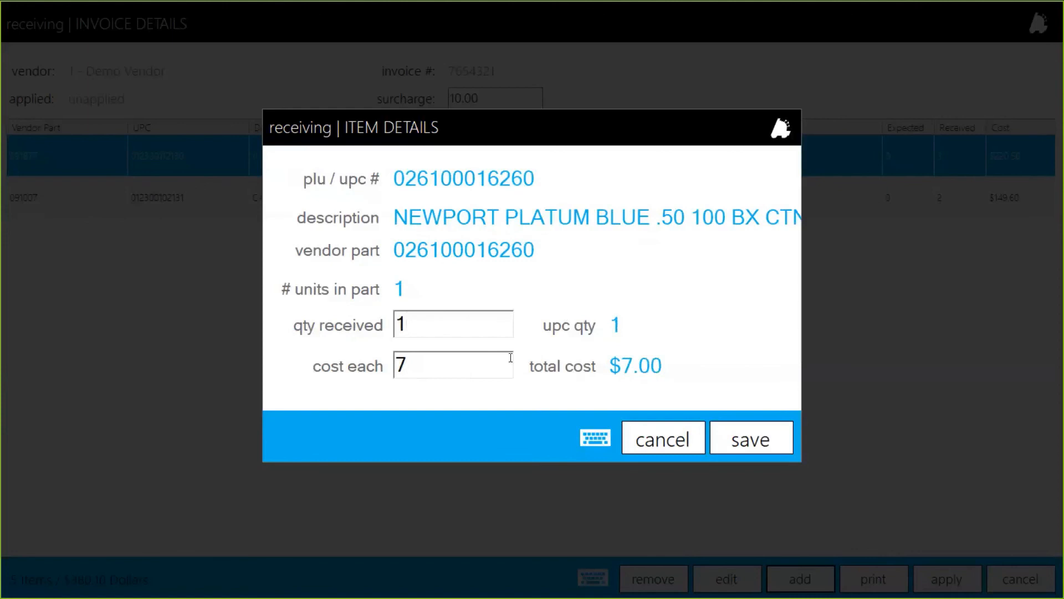
pyautogui.write('2.97')
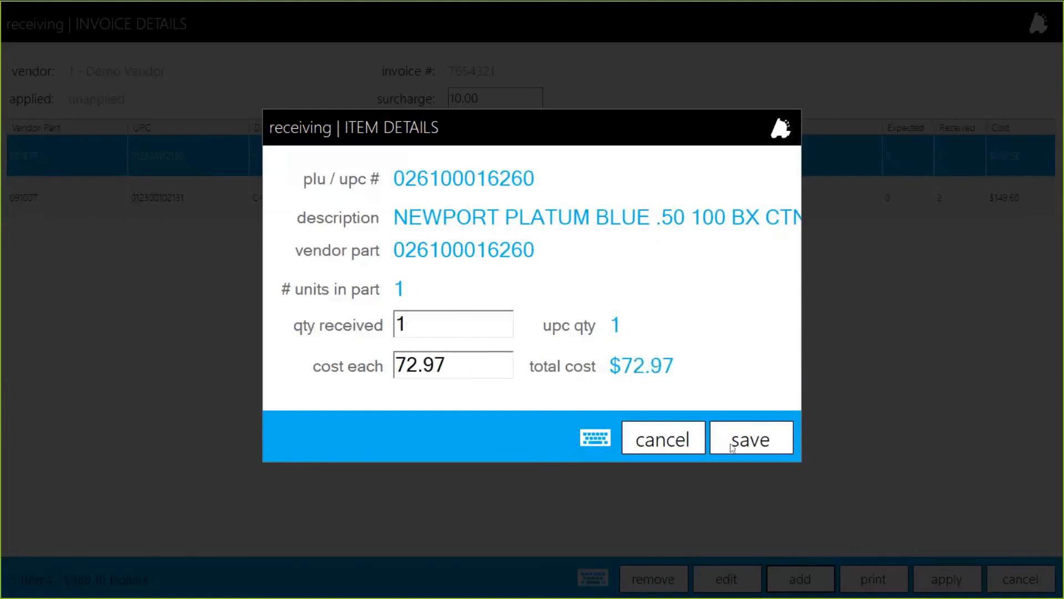
pyautogui.click(732, 448)
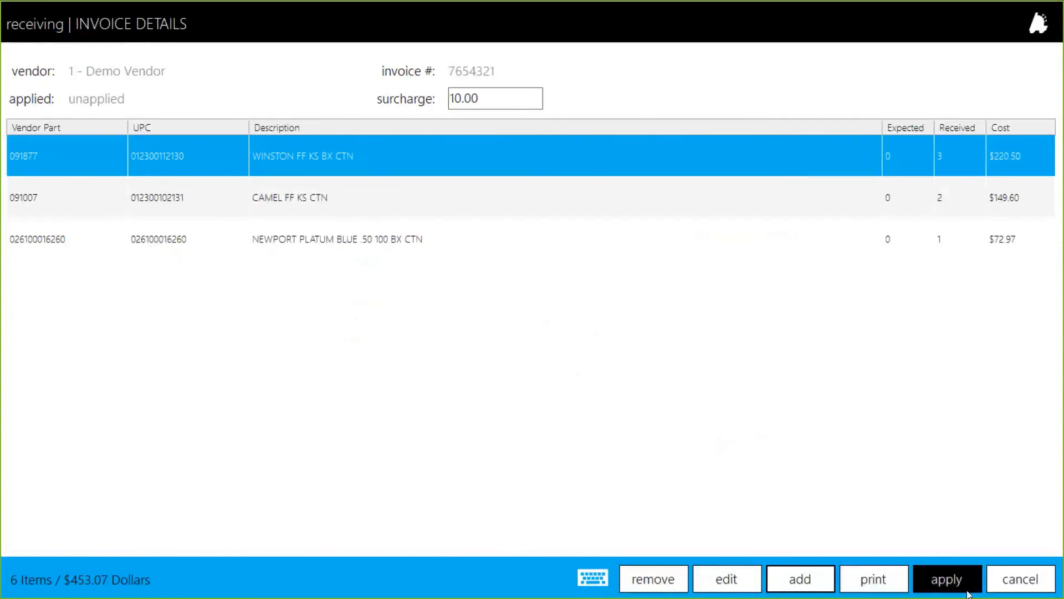
# Step: Apply invoice 7654321 to inventory and close the list of previous invoices
pyautogui.click(942, 584)
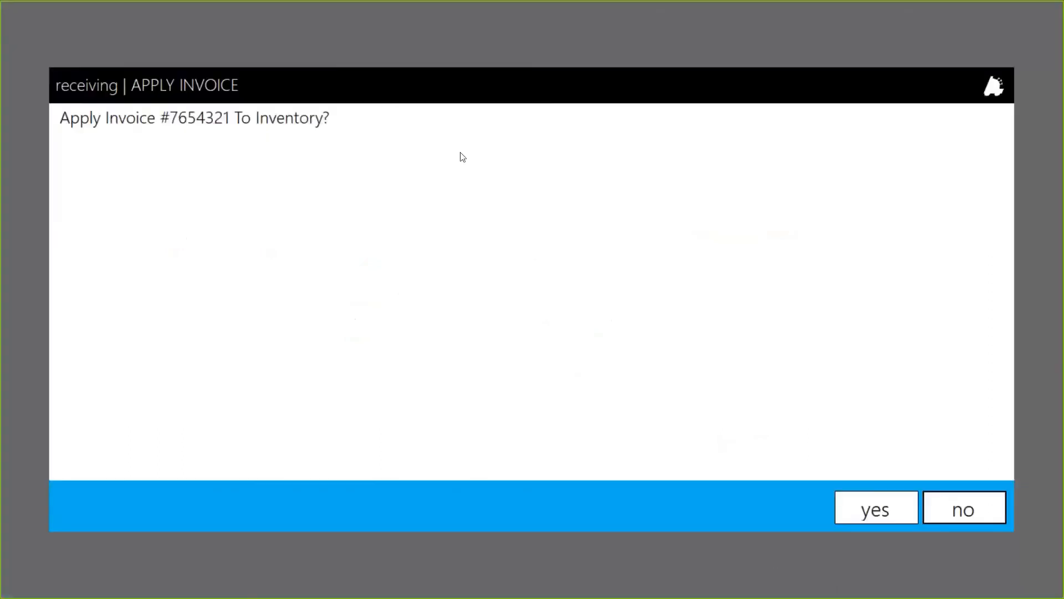
pyautogui.click(874, 507)
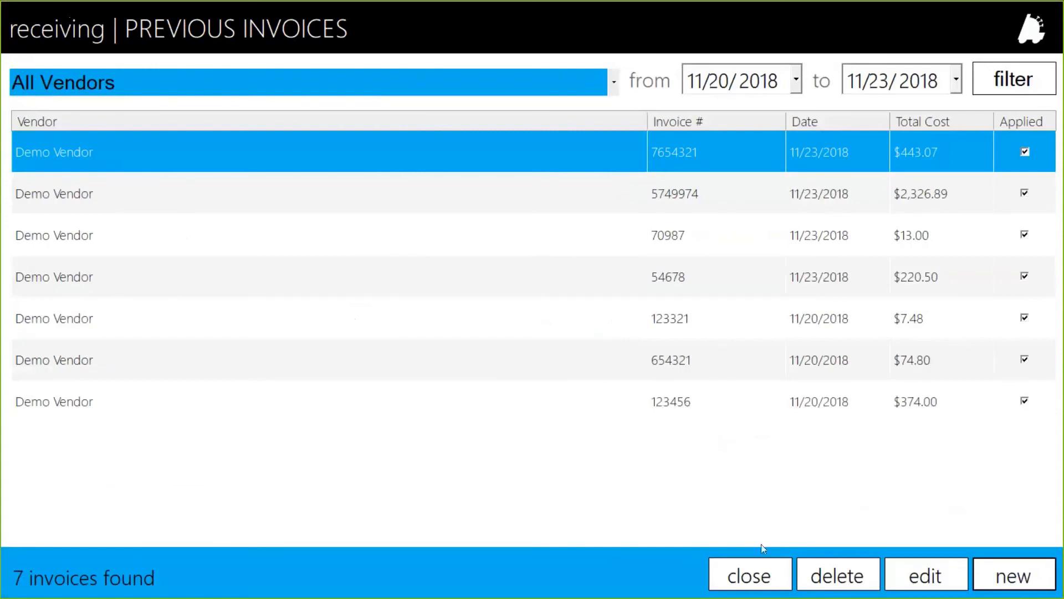
pyautogui.click(758, 573)
# Step: Log off from FasTraxPOS and refresh the list of previous receiving invoices in FasTrax Director
pyautogui.click(54, 131)
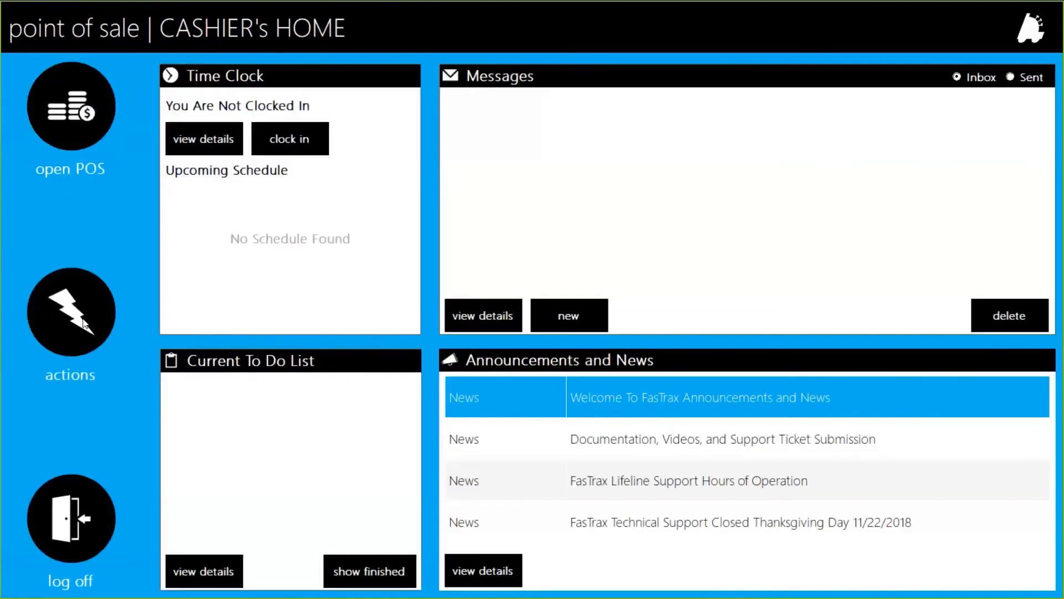
pyautogui.click(71, 518)
pyautogui.click(724, 256)
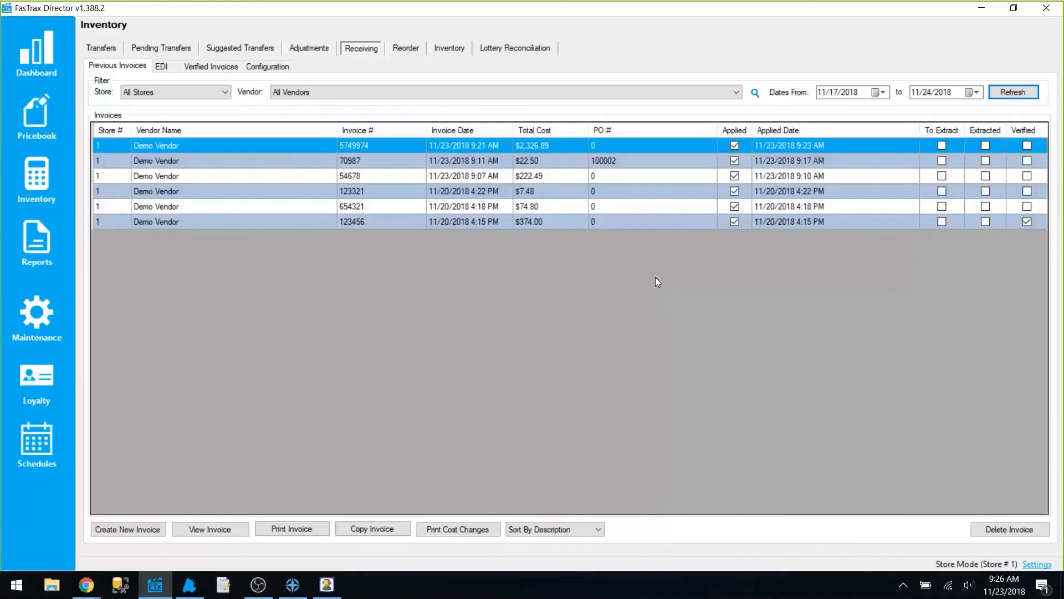
pyautogui.click(1013, 92)
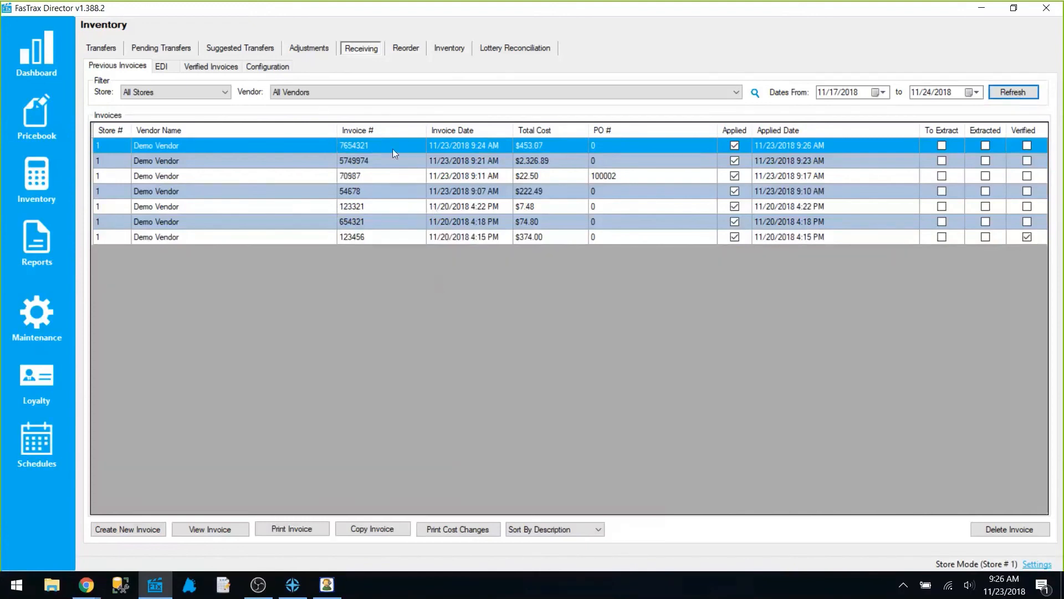
# Step: View the receiving worksheet of invoice 7654321 and its printable Invoice Detail Report, and close both
pyautogui.click(233, 531)
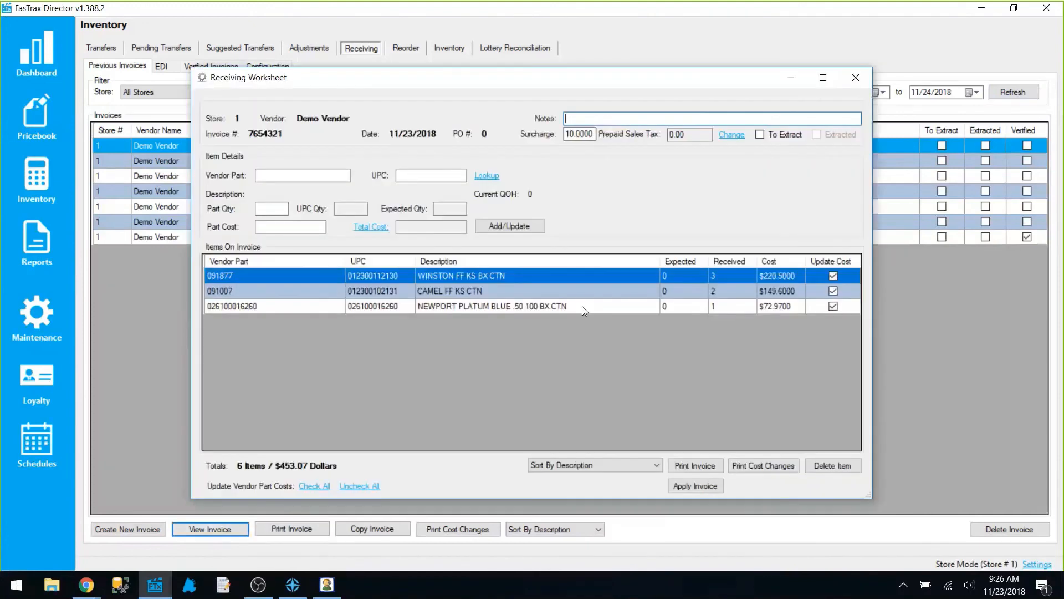
pyautogui.click(695, 464)
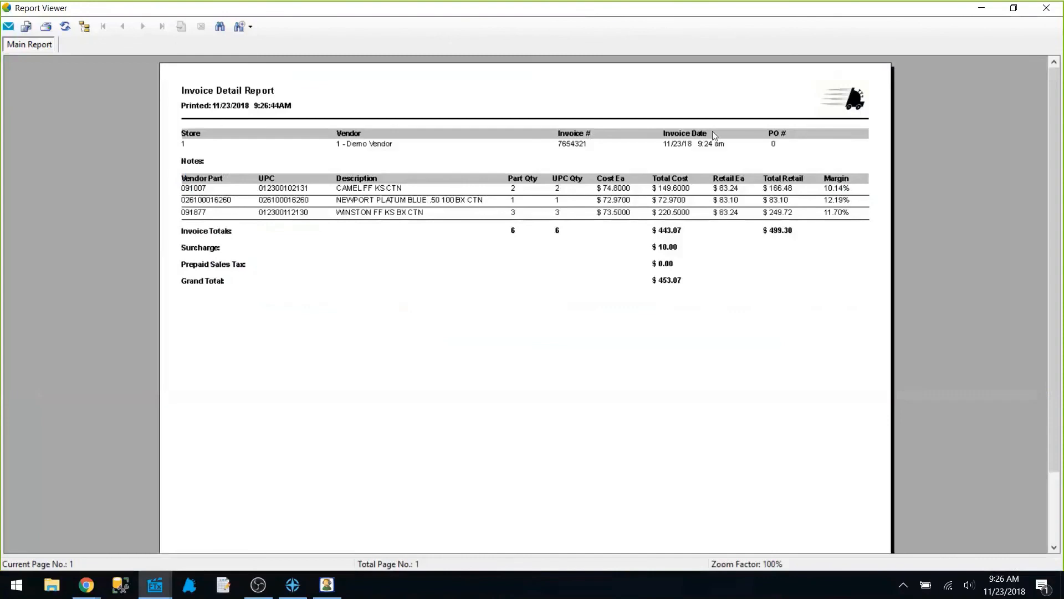
pyautogui.click(1047, 8)
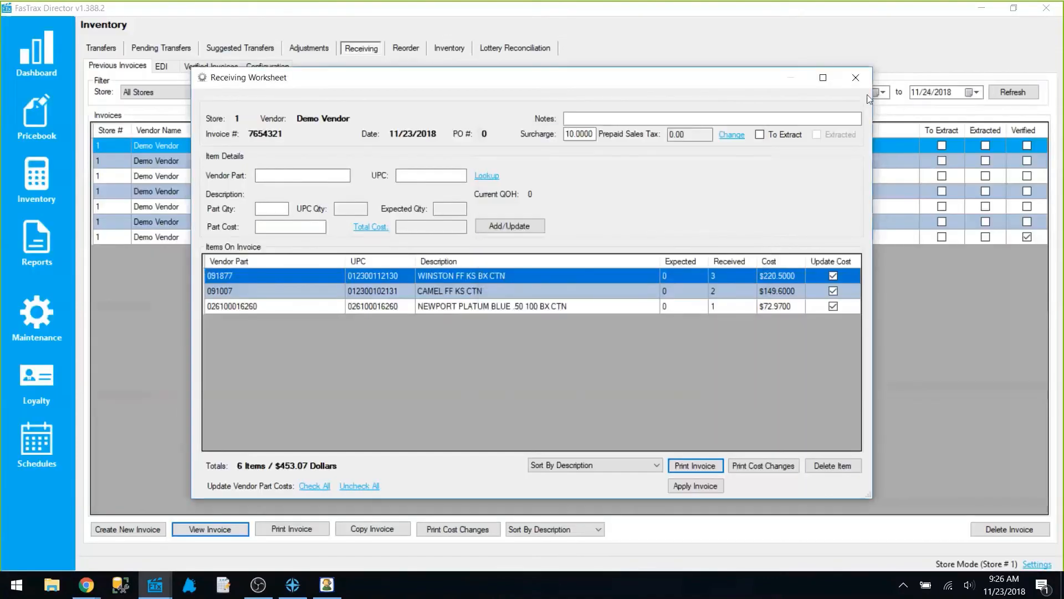
pyautogui.click(856, 78)
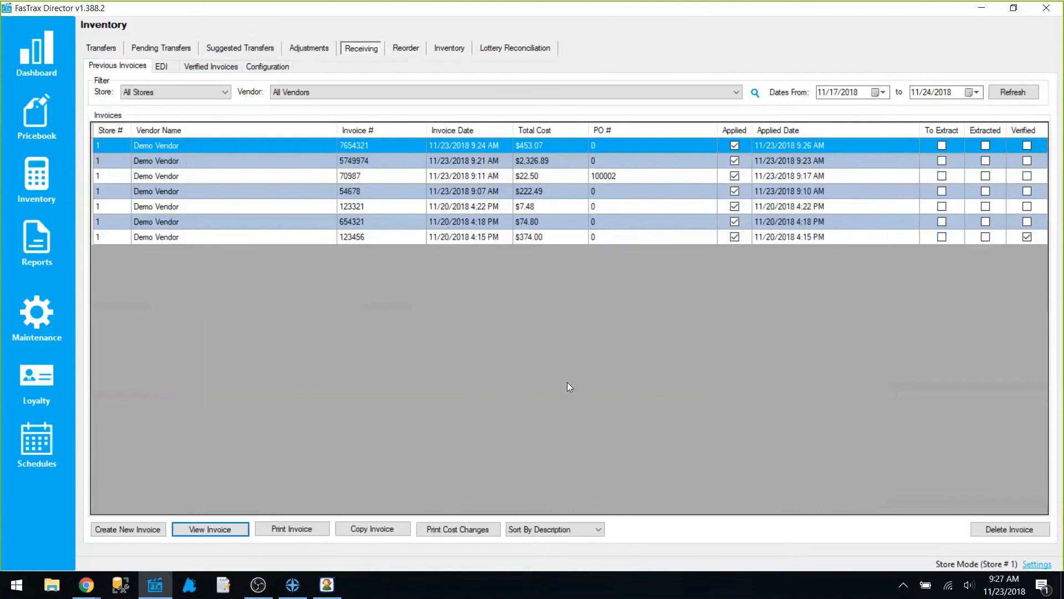
pyautogui.click(326, 585)
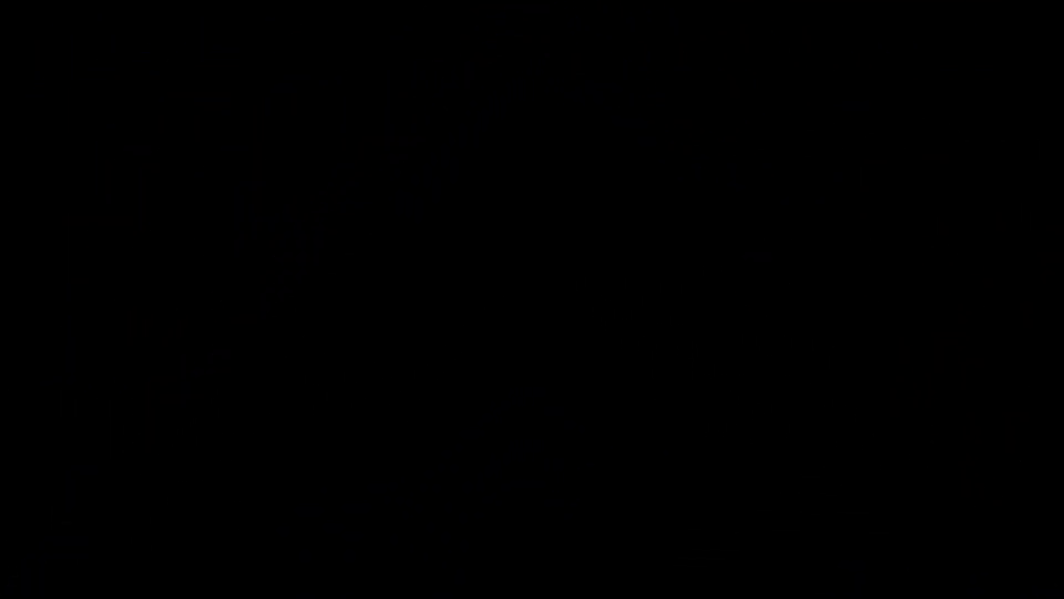